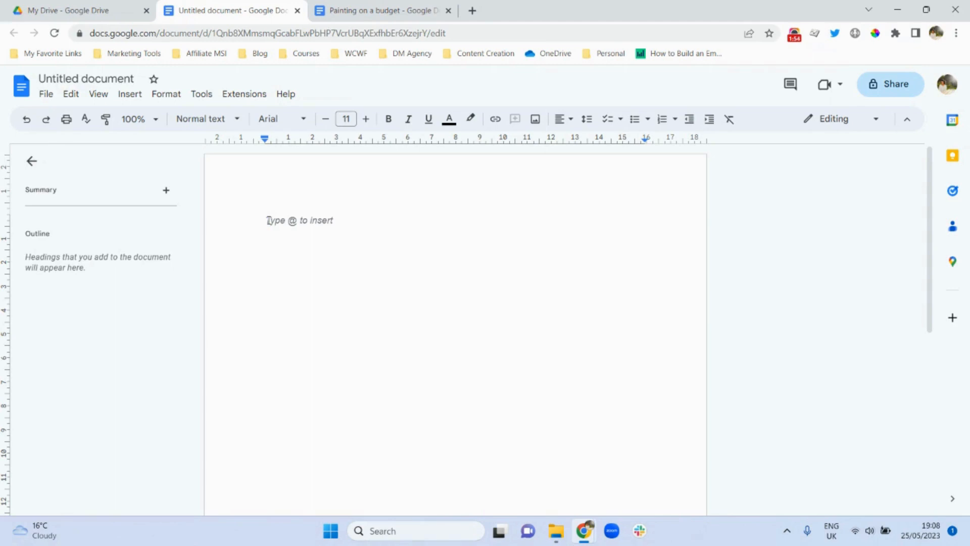
- Fill page 1 with empty lines to its bottom, trimming the line that overflows onto page 2
key(Return)
key(Return)
key(Return)
key(Return)
key(Return)
key(Return)
key(Return)
key(Return)
key(Return)
key(Return)
key(Return)
key(Return)
key(Return)
key(Return)
key(Return)
key(Return)
key(Return)
key(Return)
key(Return)
key(Return)
key(Return)
key(Return)
key(Return)
key(Return)
key(Return)
key(Return)
key(Return)
key(Return)
key(Return)
key(Return)
key(Return)
key(Return)
key(Return)
key(Return)
key(Return)
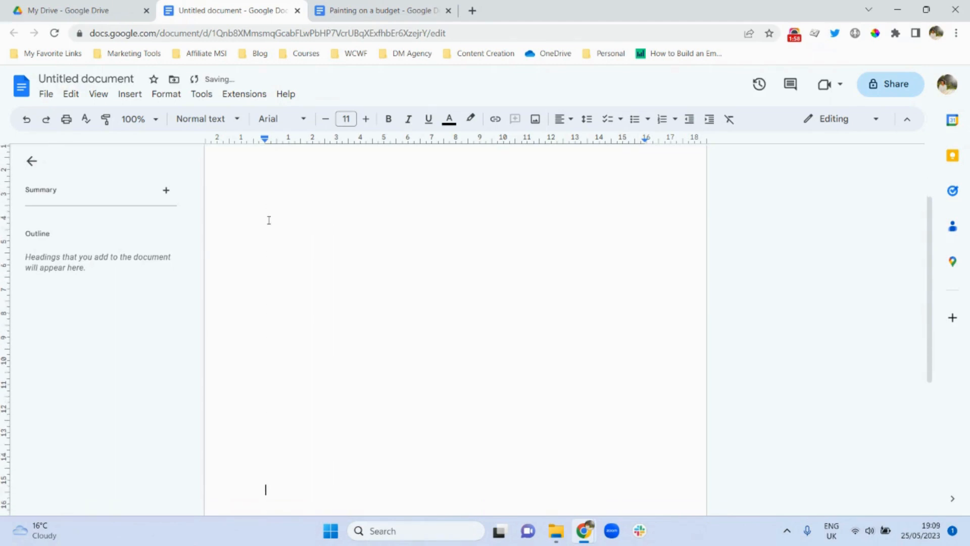
key(Return)
key(Return)
key(Return)
key(Return)
key(Return)
key(Return)
key(Return)
key(Return)
key(Return)
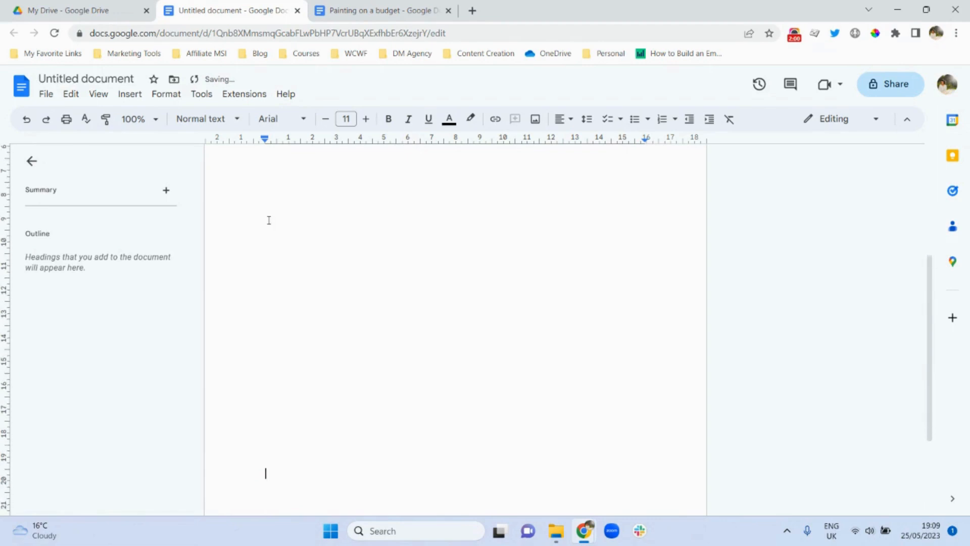
key(Return)
key(Return)
key(Return)
key(Return)
key(Return)
key(Return)
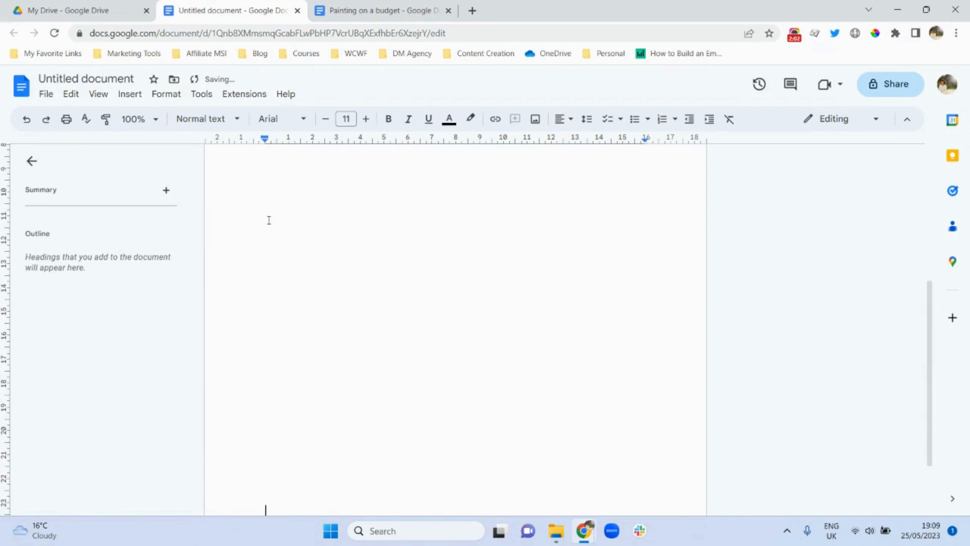
key(BackSpace)
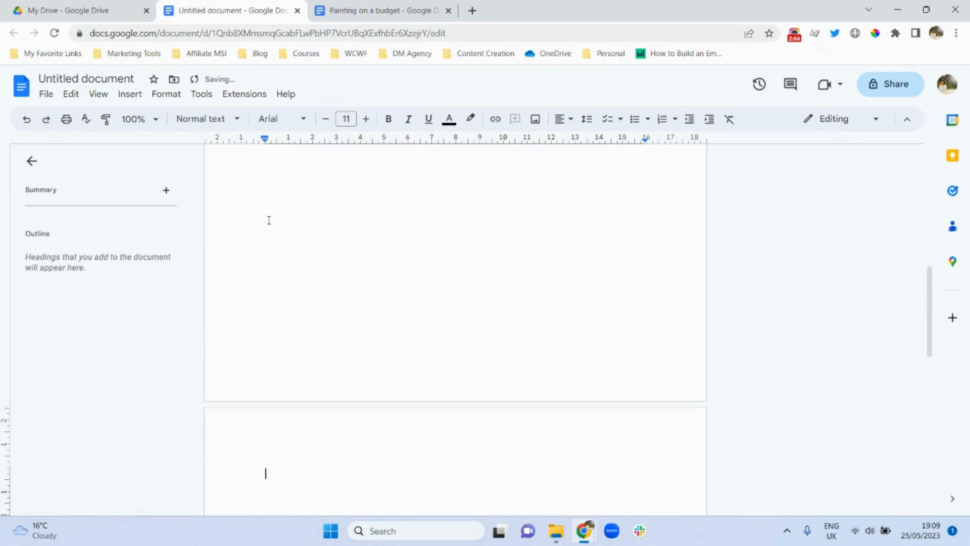
key(BackSpace)
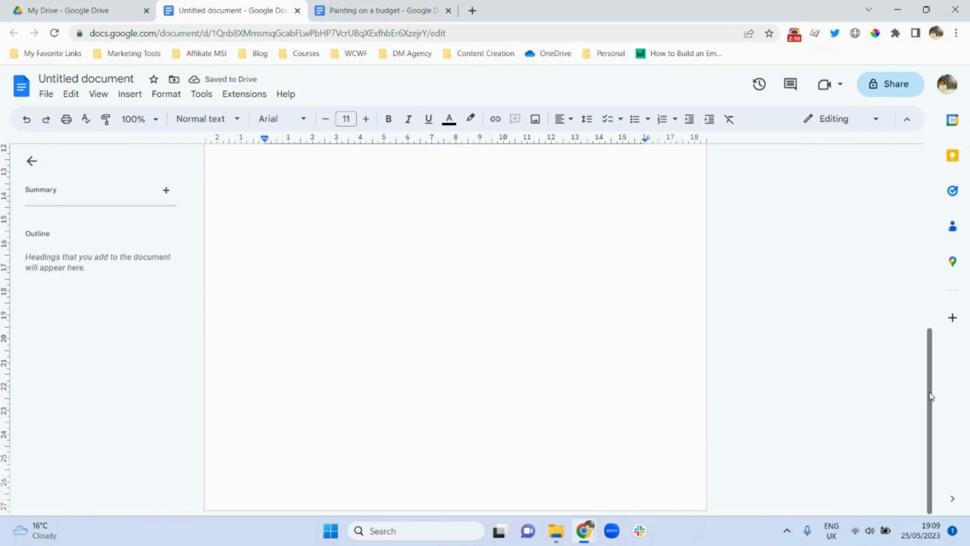
- Insert a next-page section break to start a second section
scroll(928, 374, up, 1)
drag(929, 374, 966, 428)
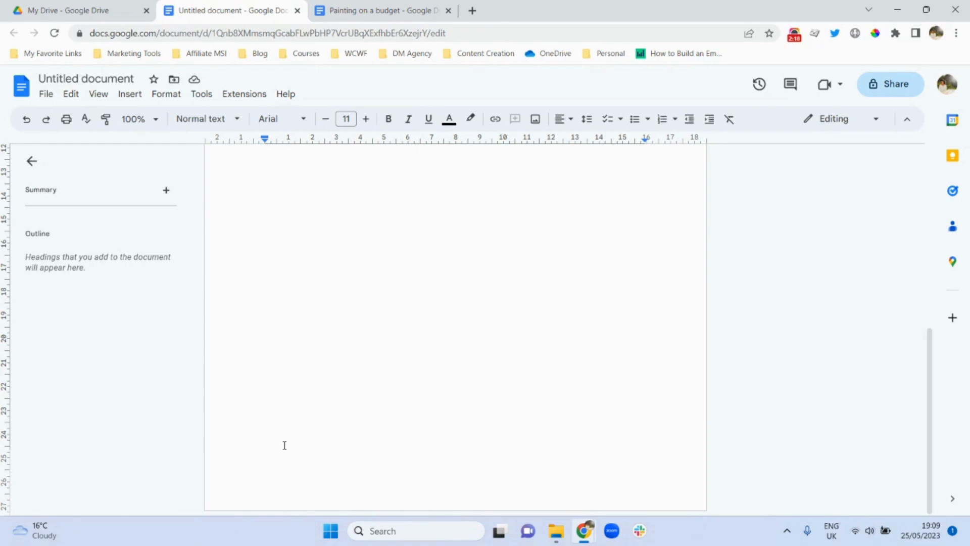
click(130, 95)
mouse_move(220, 457)
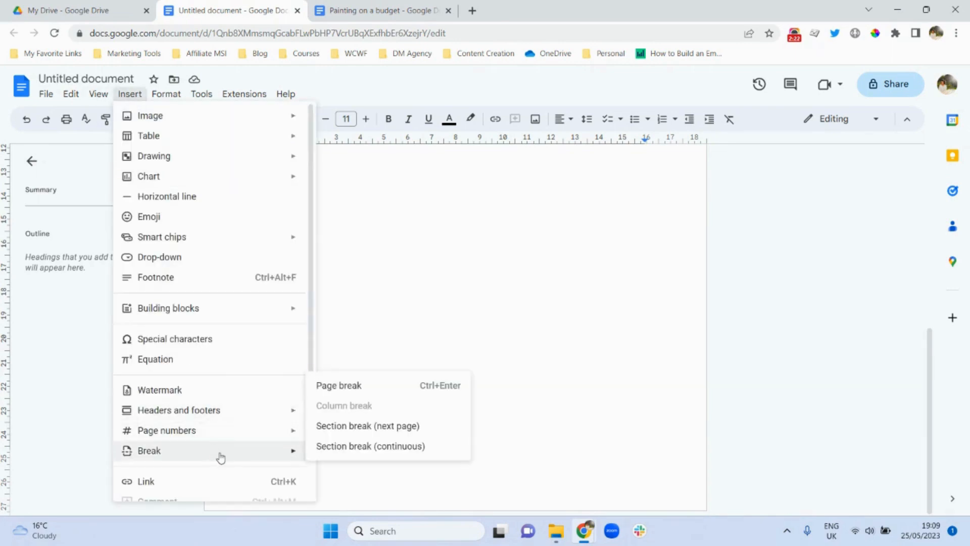
click(382, 429)
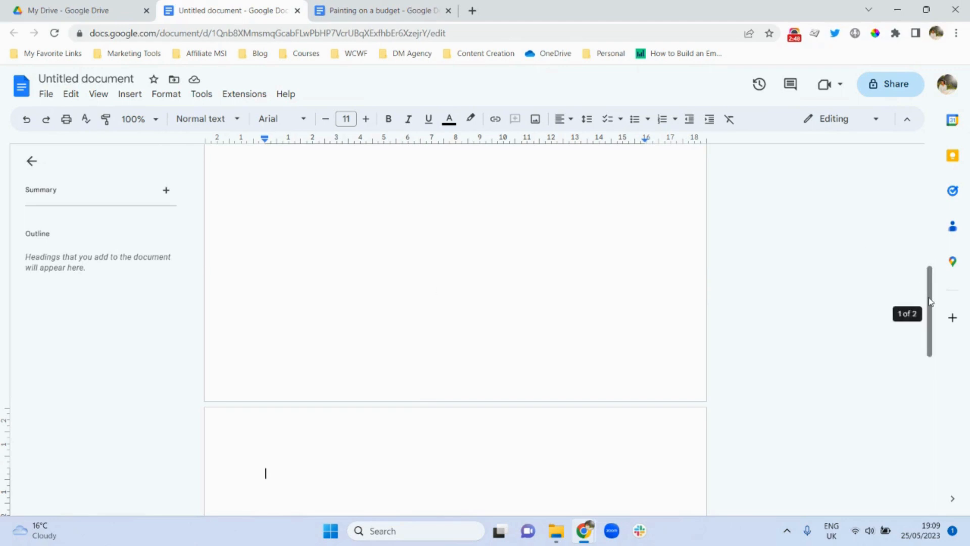
drag(929, 301, 934, 152)
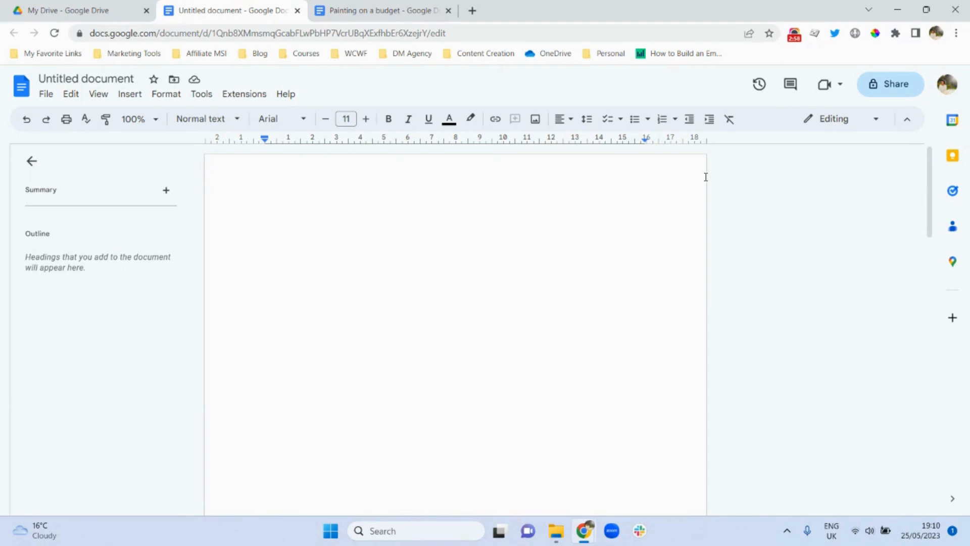
drag(929, 209, 909, 395)
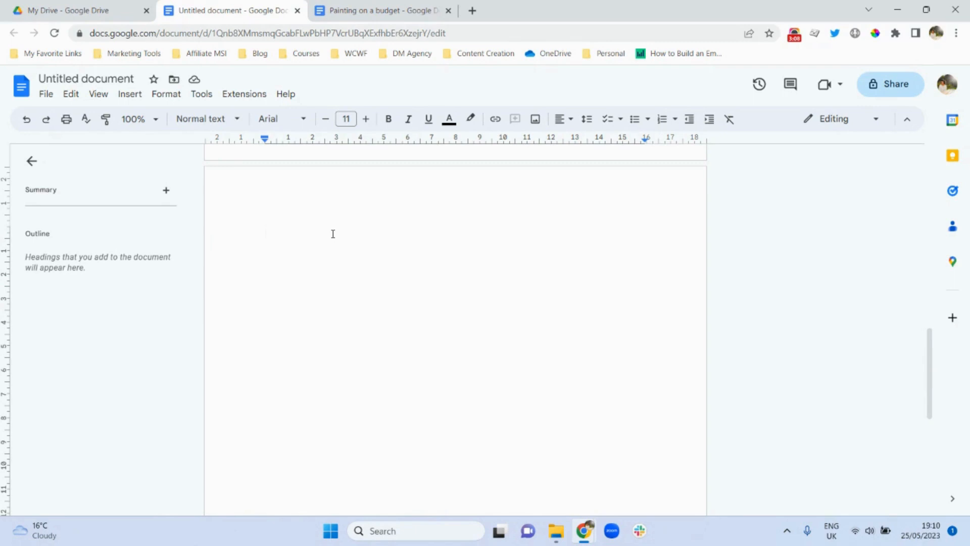
drag(933, 392, 920, 194)
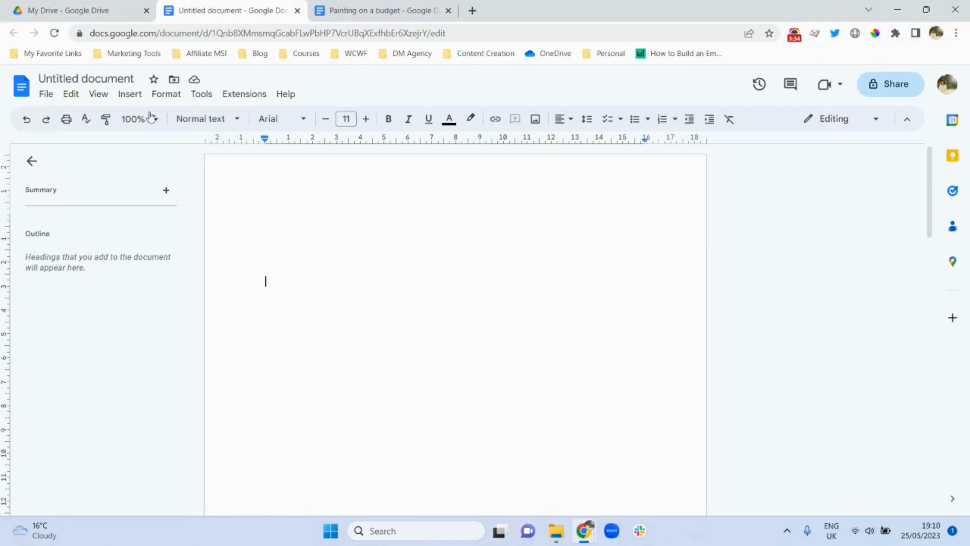
click(46, 96)
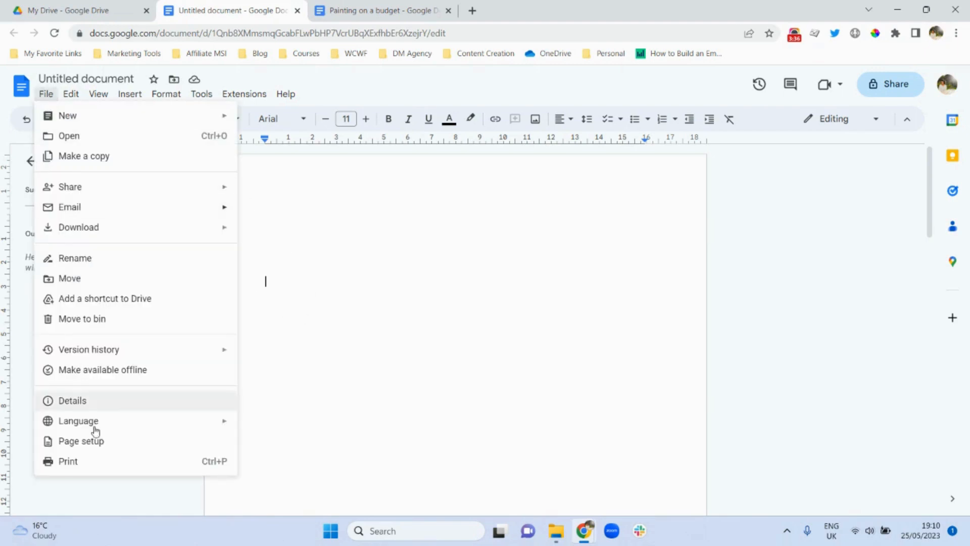
- In Page setup, set section 1's top, bottom, left and right margins to 0 cm
click(99, 444)
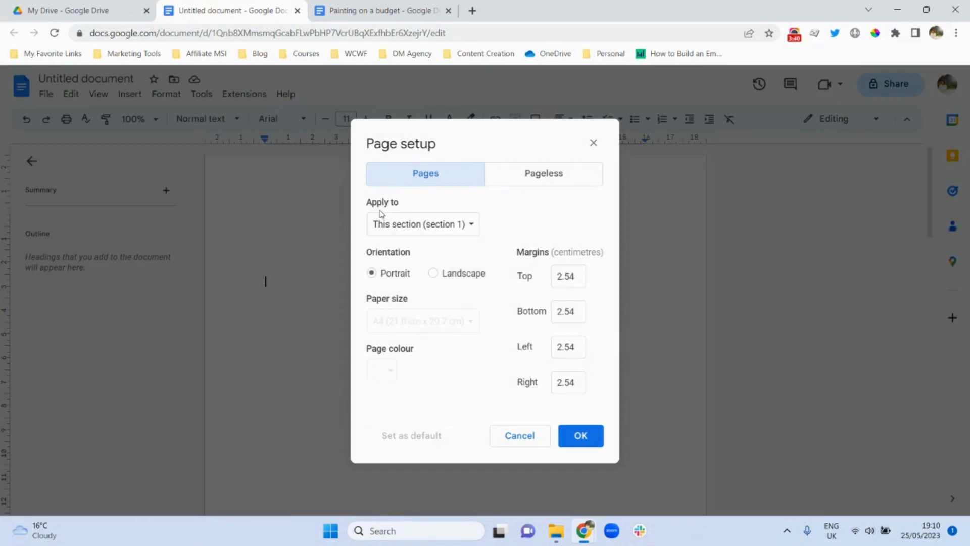
click(474, 227)
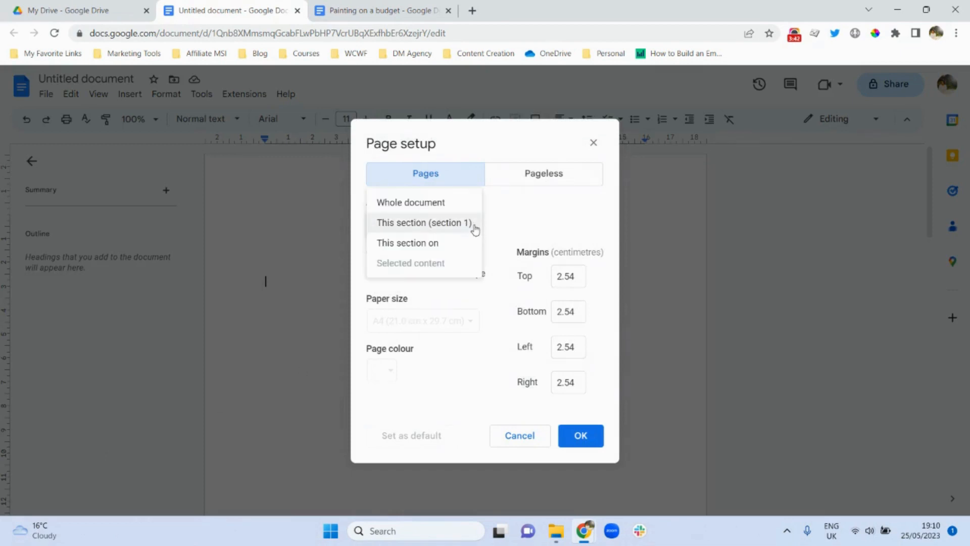
click(519, 219)
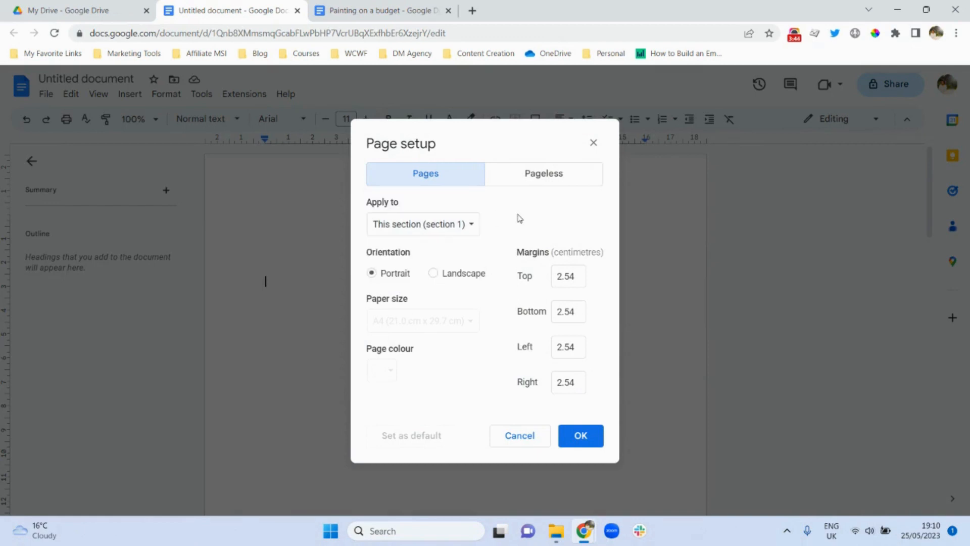
click(560, 278)
double_click(559, 277)
text(0)
double_click(564, 311)
text(0)
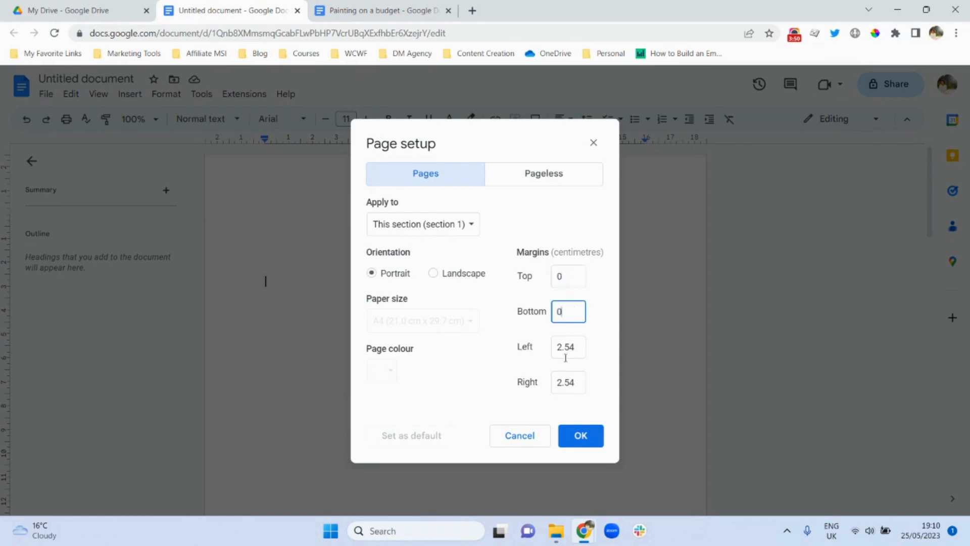
double_click(564, 347)
text(0)
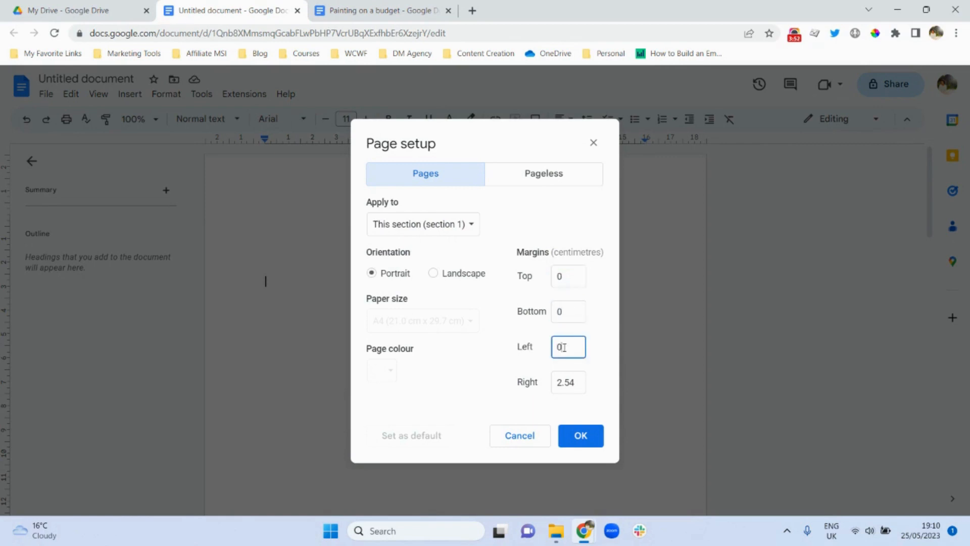
double_click(564, 382)
text(0)
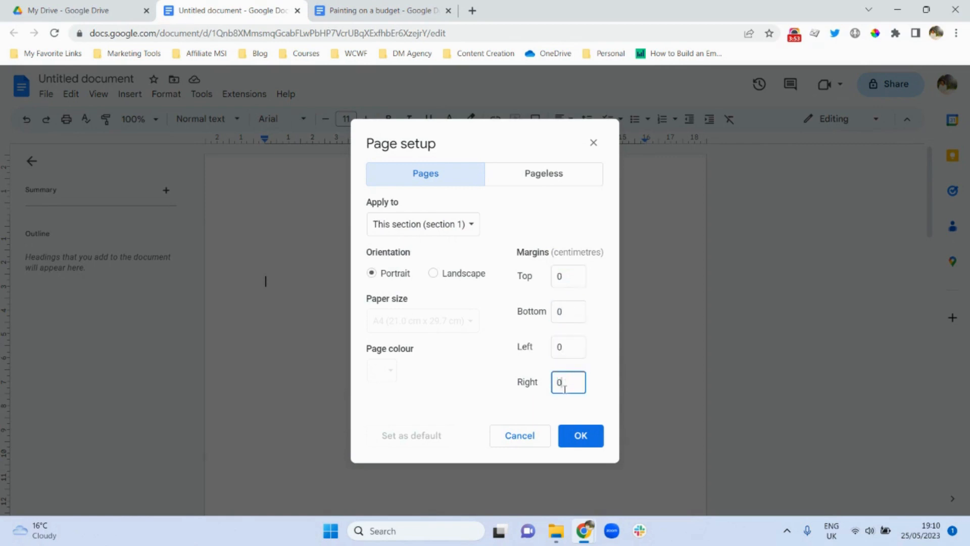
click(578, 441)
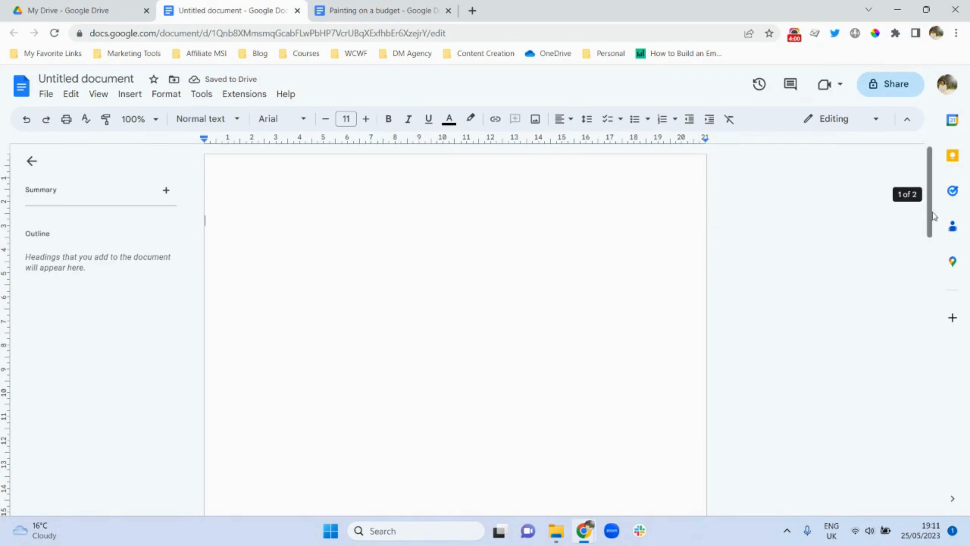
- Put the caret at the top of page 2 and set the zoom to 50%
drag(931, 215, 927, 419)
click(440, 341)
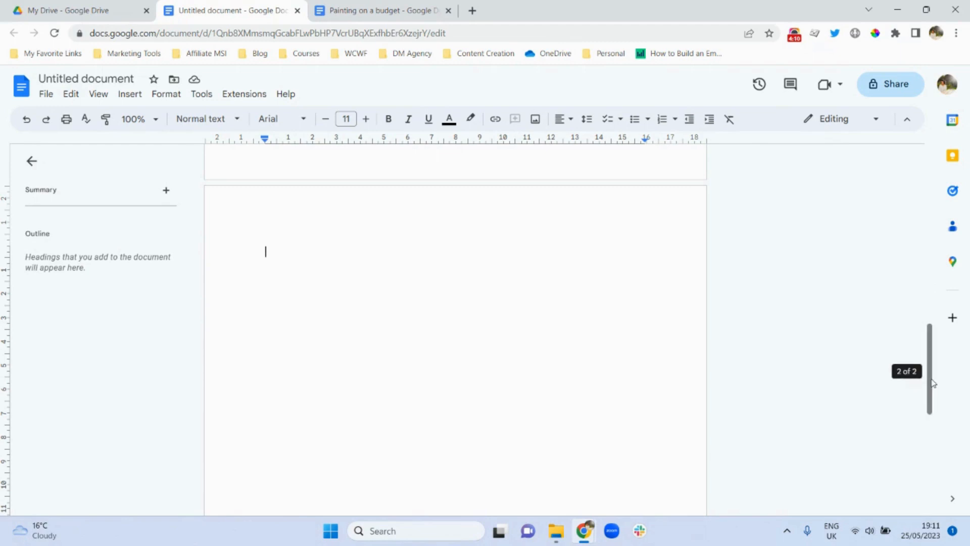
drag(932, 382, 923, 166)
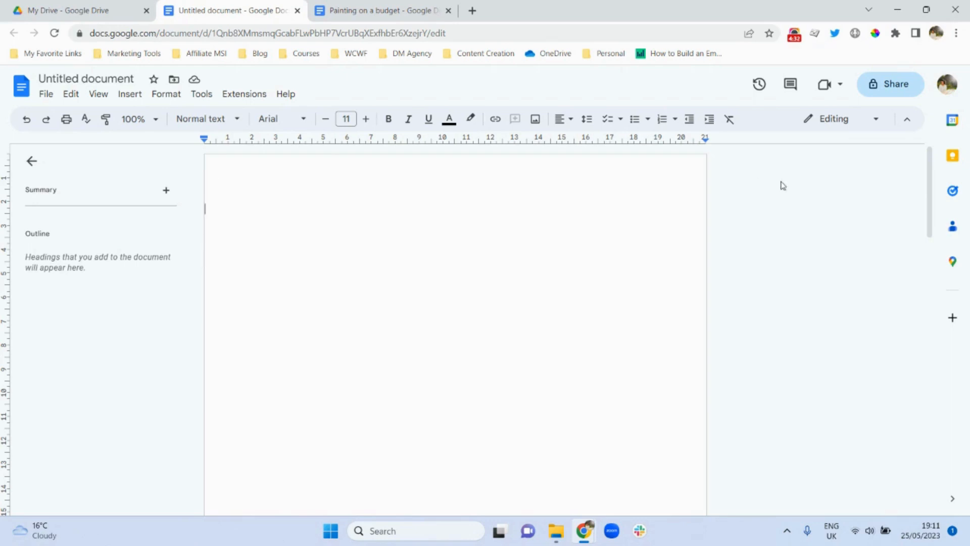
drag(931, 225, 933, 385)
click(492, 385)
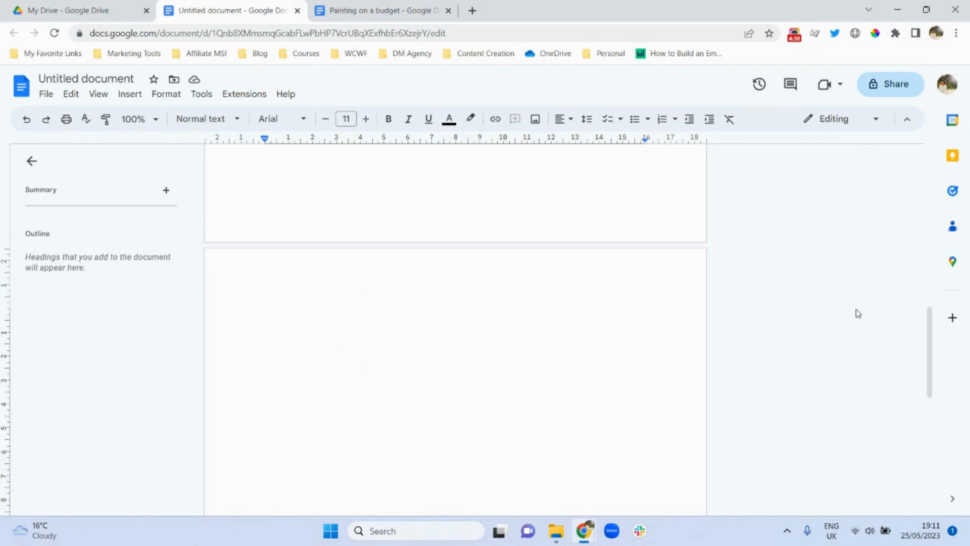
drag(931, 323, 927, 175)
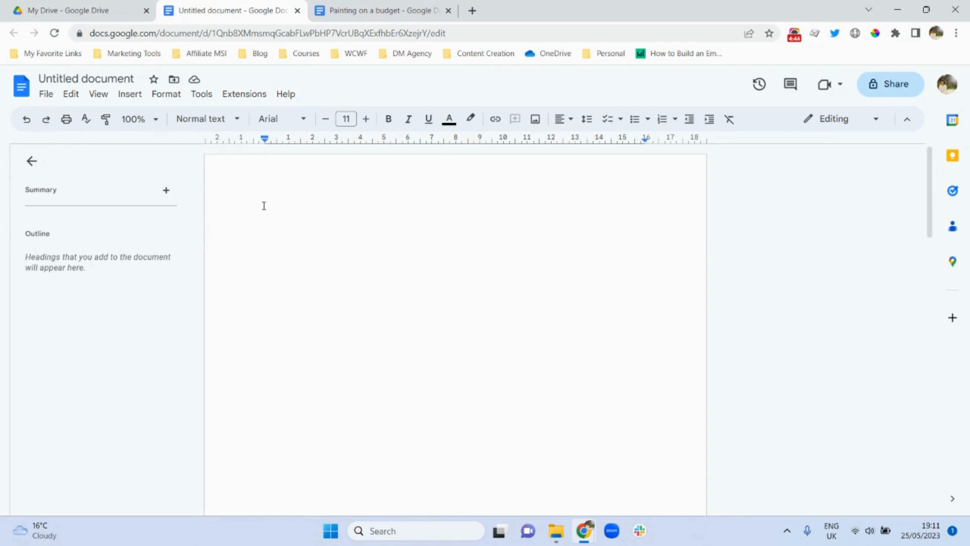
click(156, 121)
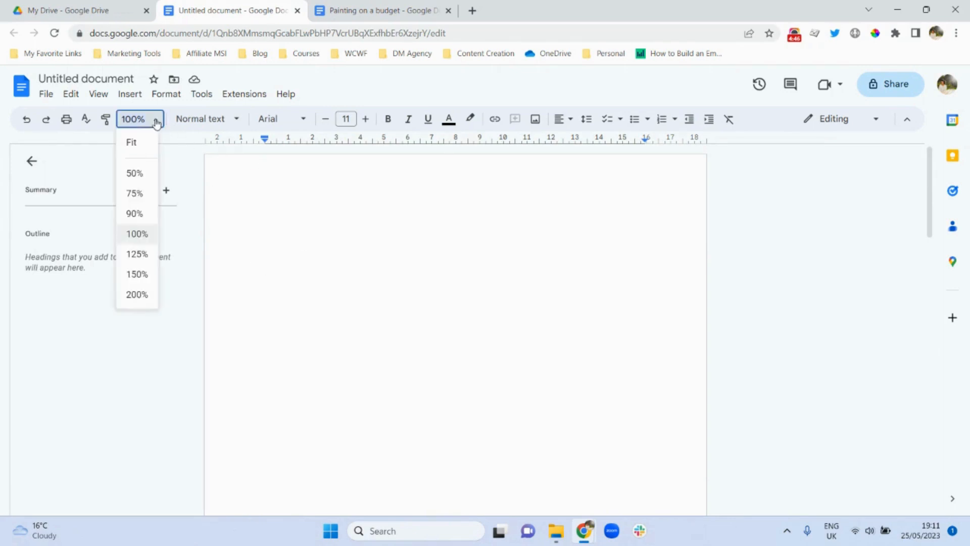
click(139, 173)
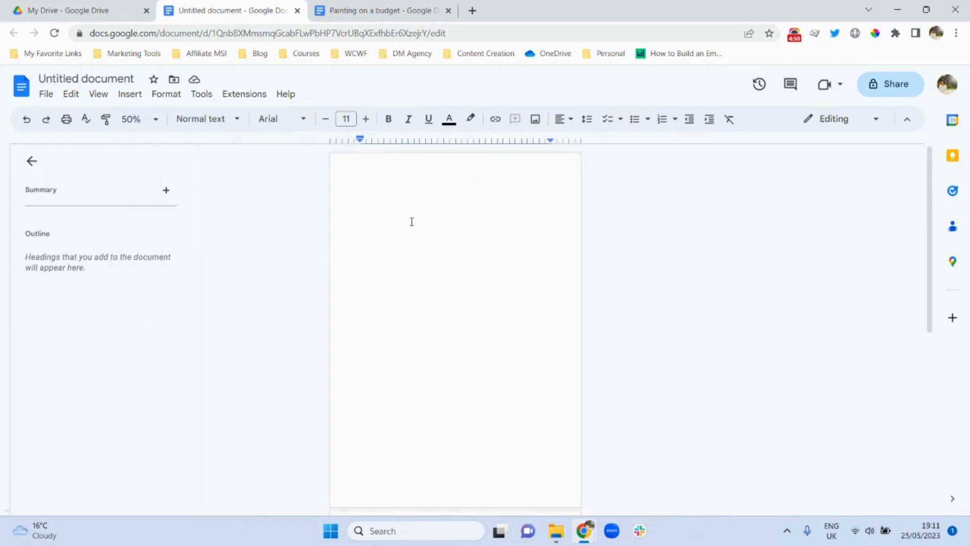
click(380, 11)
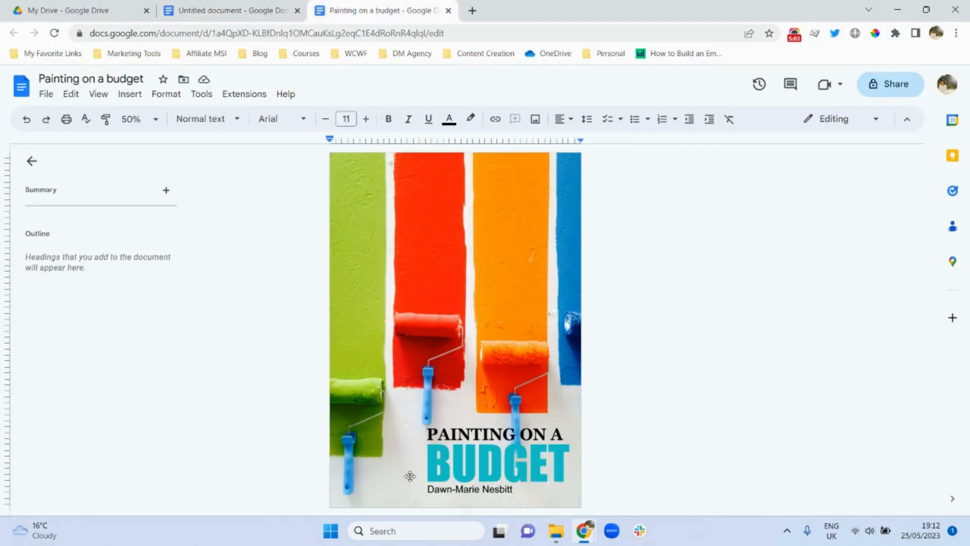
click(225, 9)
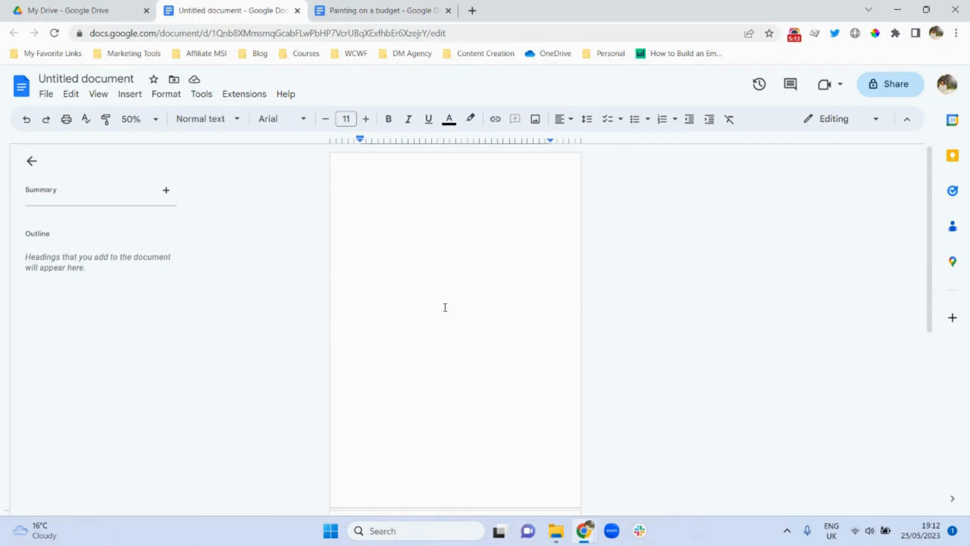
click(125, 97)
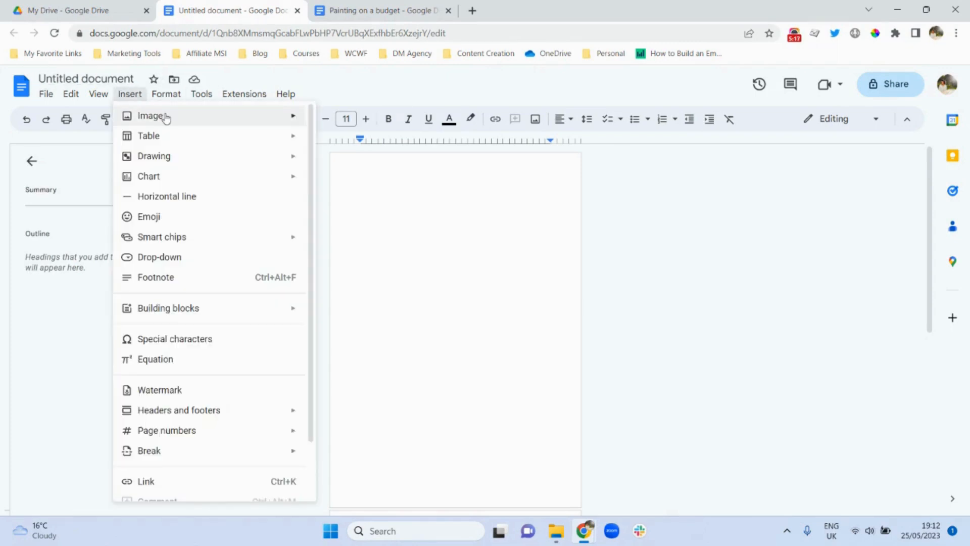
- Upload and insert the paint-roller photo from the computer, then select it
mouse_move(179, 119)
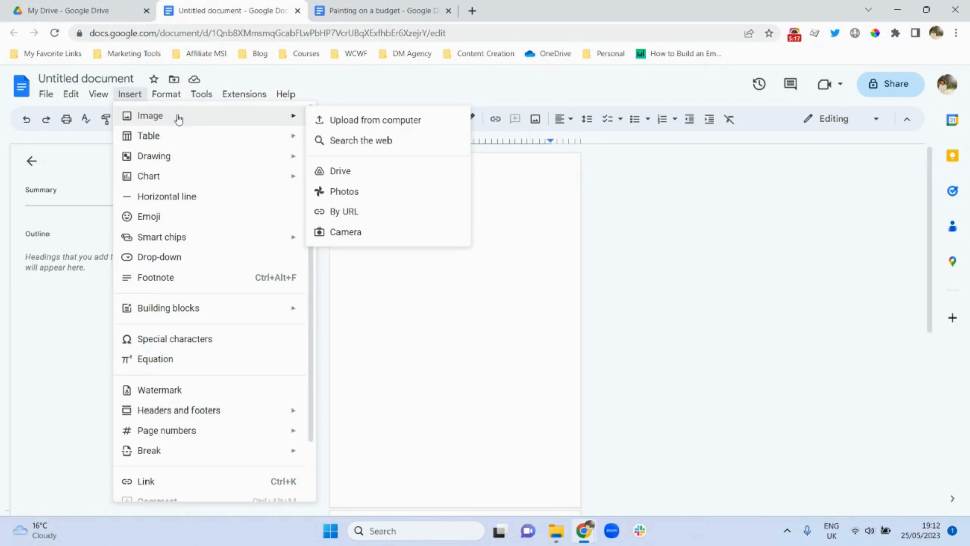
click(348, 122)
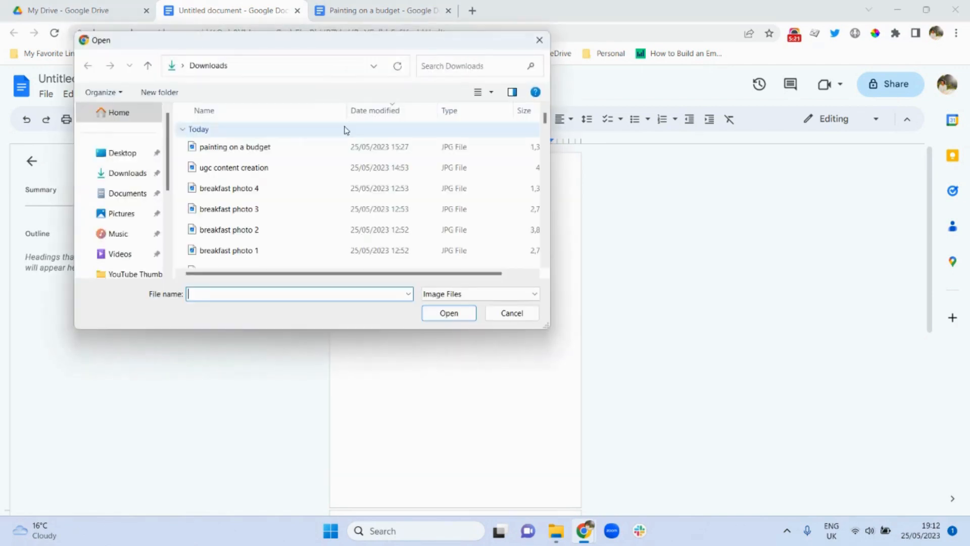
double_click(238, 147)
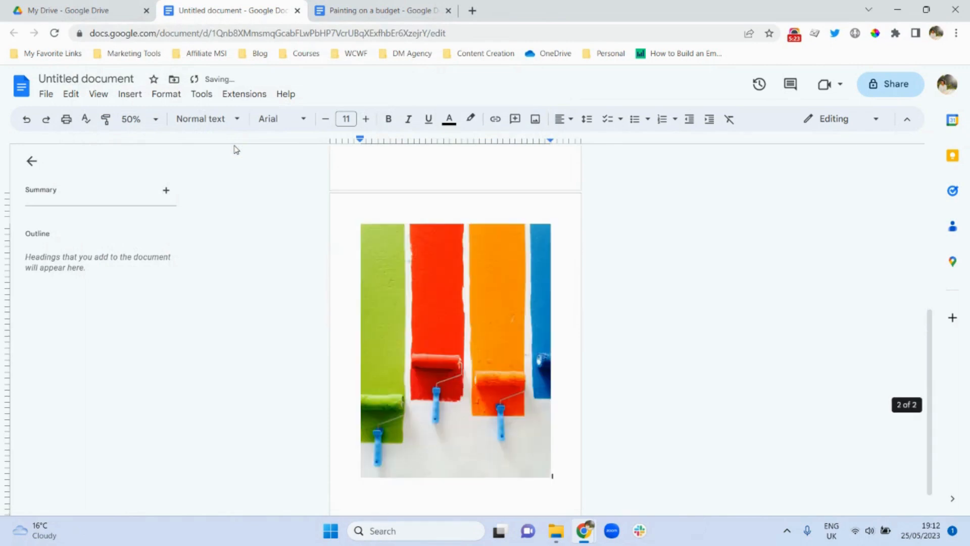
click(441, 345)
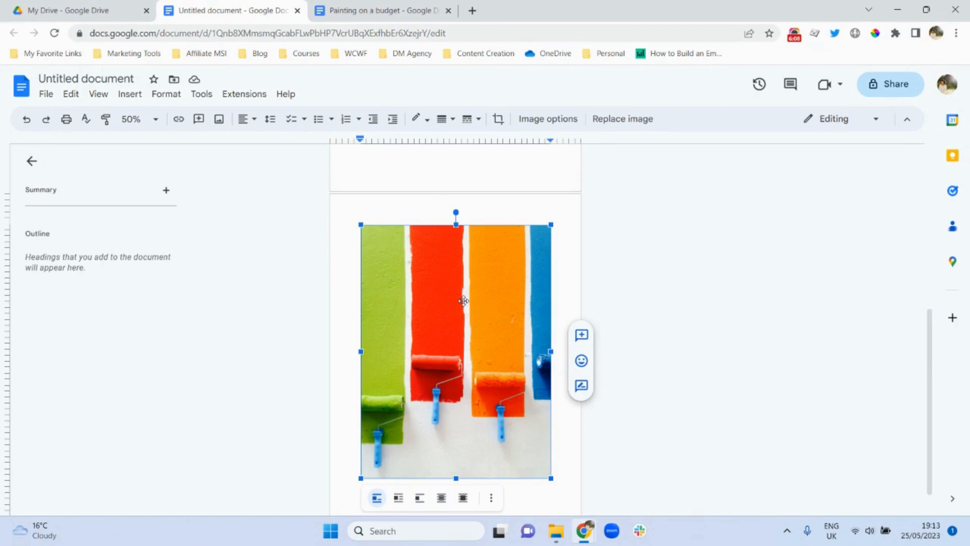
- Set the paint-roller photo to 'In front of text' with 'Fix position on page'
click(571, 276)
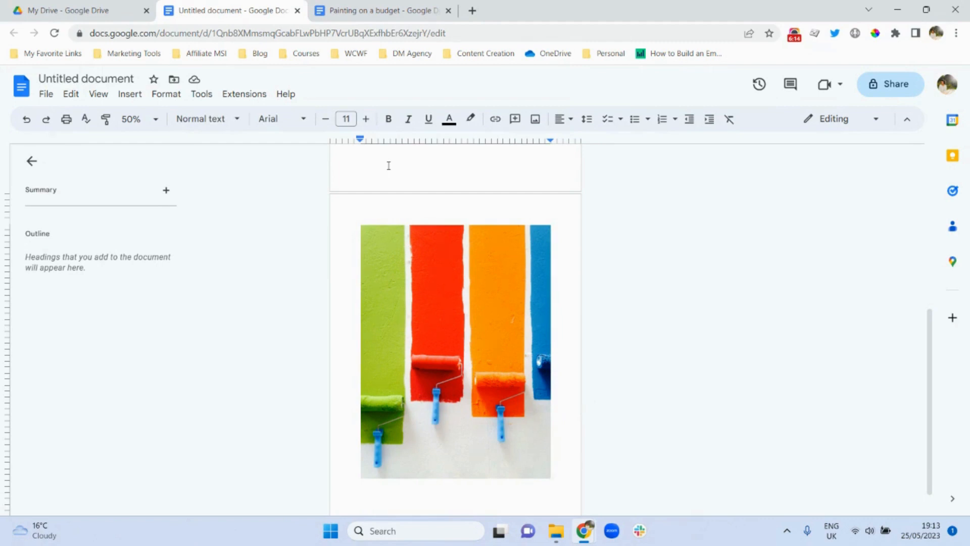
click(424, 336)
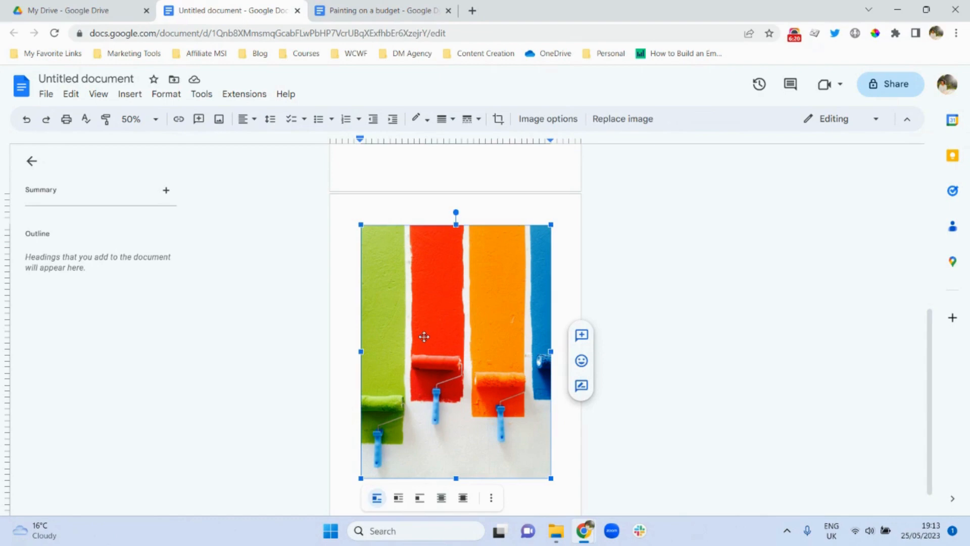
click(463, 499)
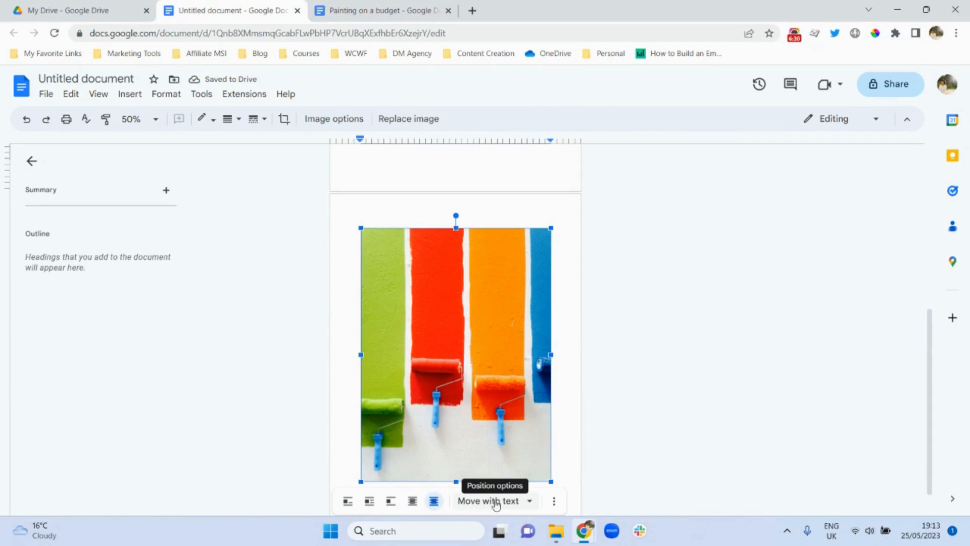
click(530, 502)
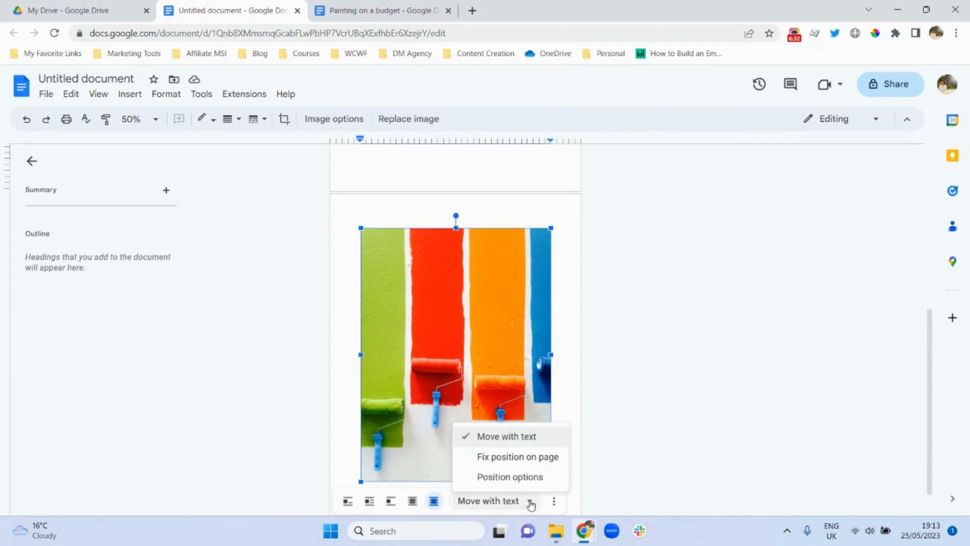
click(495, 458)
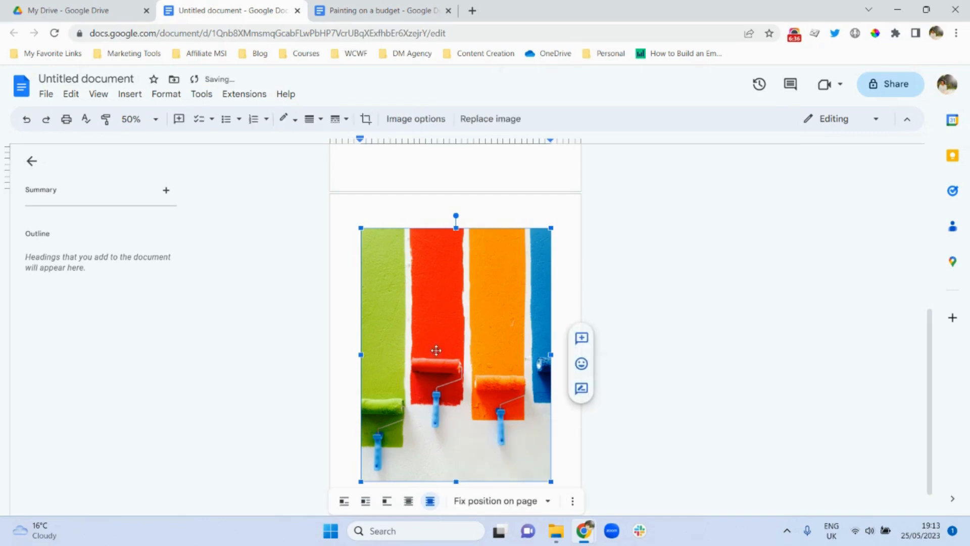
- Drag the photo to the page's top-left corner and enlarge it to cover the whole page
drag(436, 349, 439, 313)
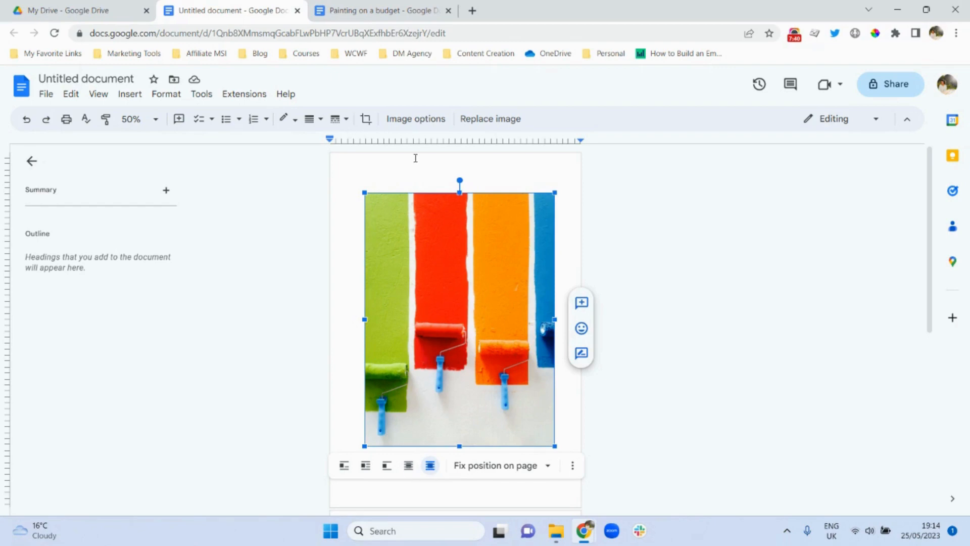
drag(398, 236, 358, 193)
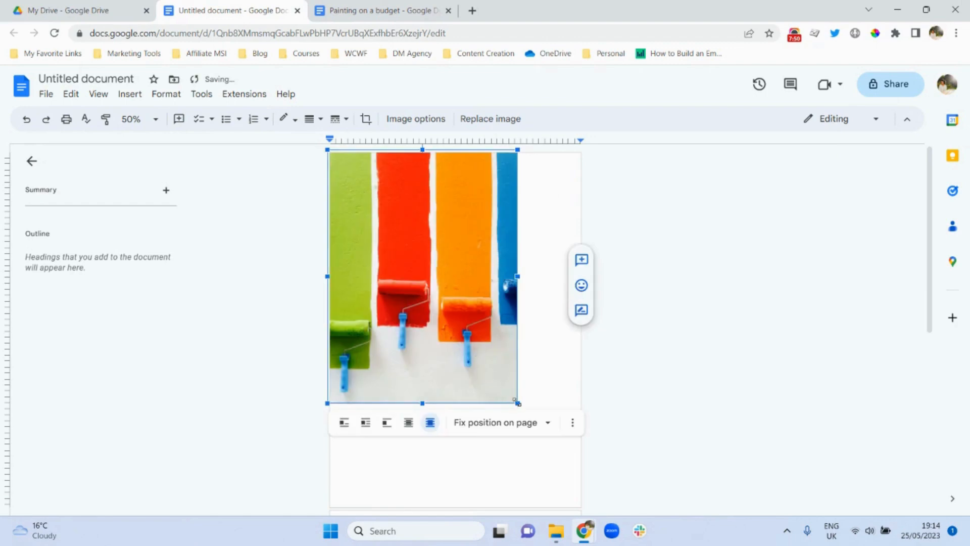
drag(517, 403, 595, 507)
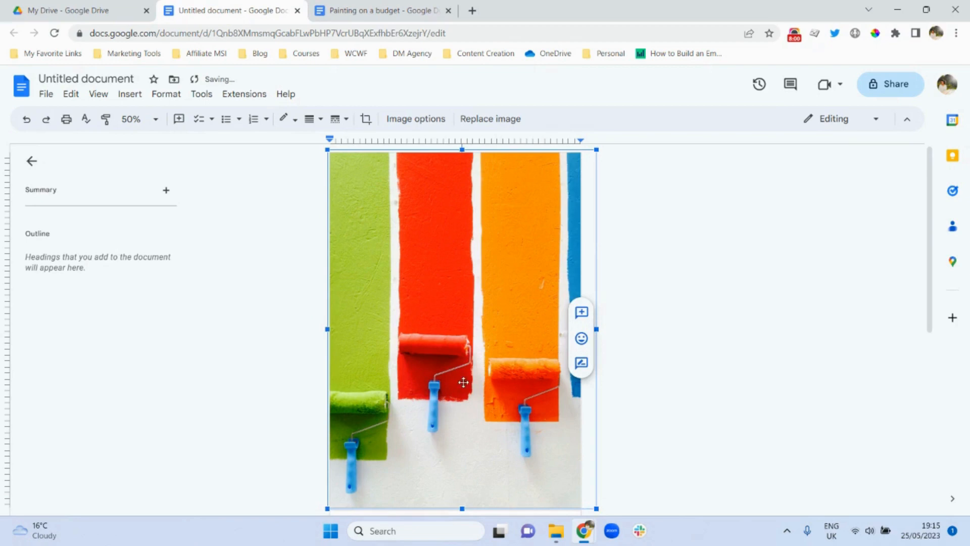
drag(461, 383, 450, 383)
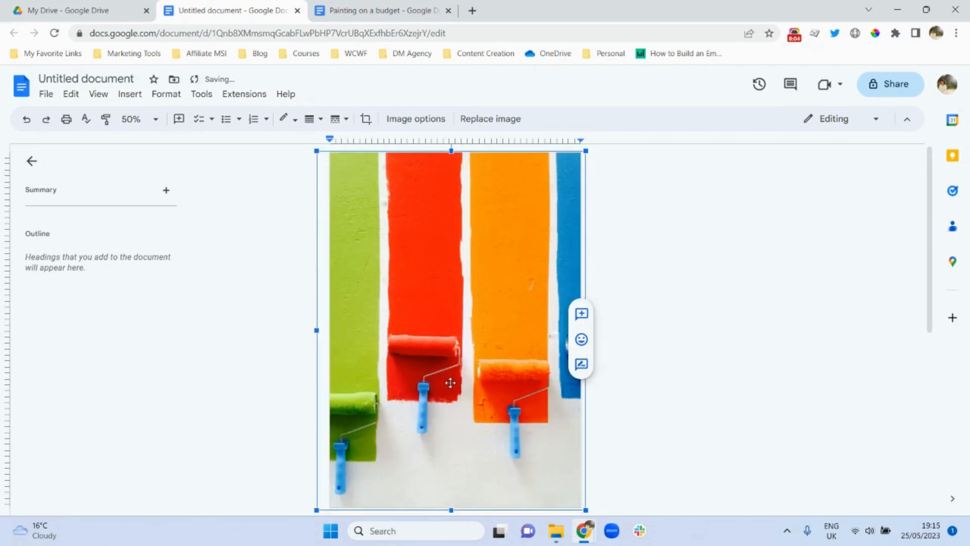
click(669, 251)
mouse_move(930, 202)
mouse_down()
mouse_move(924, 403)
mouse_move(927, 188)
mouse_up()
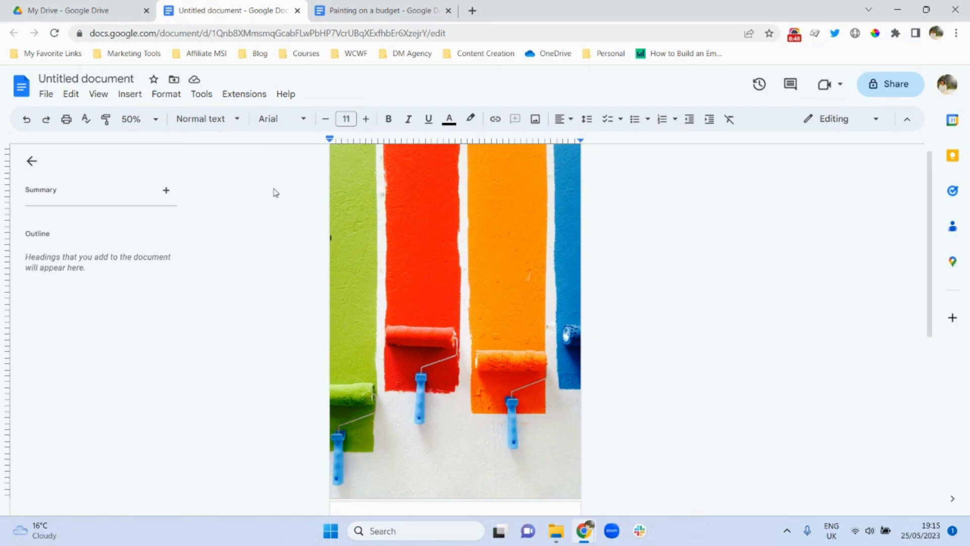
- Start a new blank drawing from the Insert menu
click(136, 95)
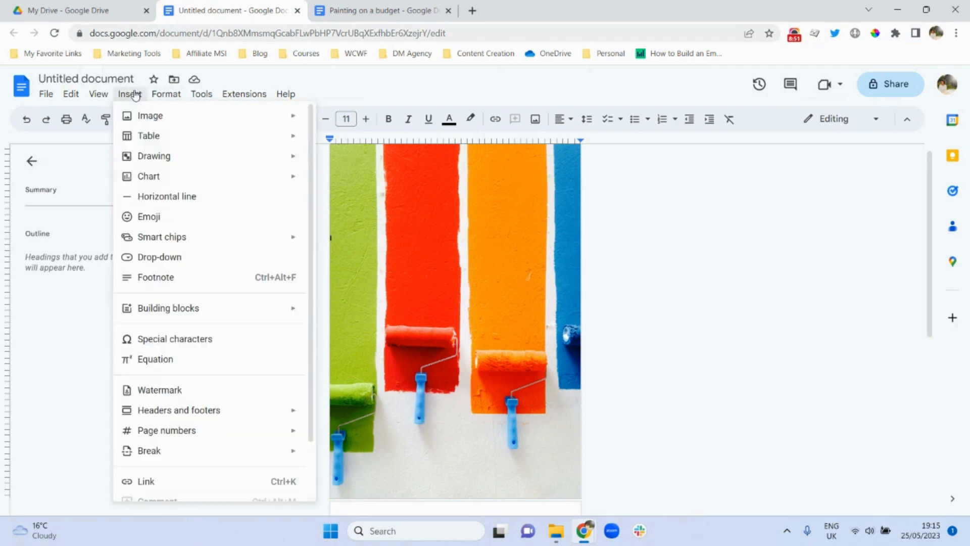
mouse_move(163, 161)
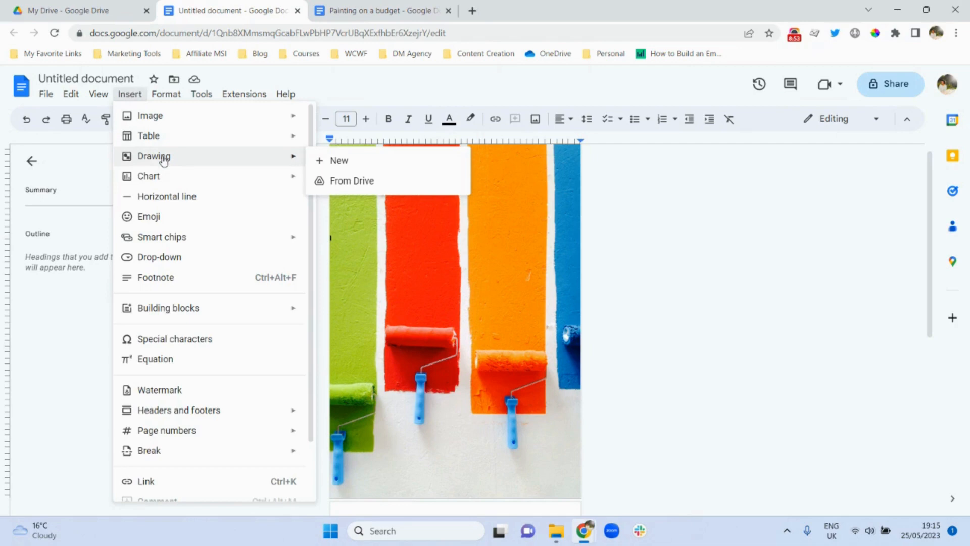
click(338, 162)
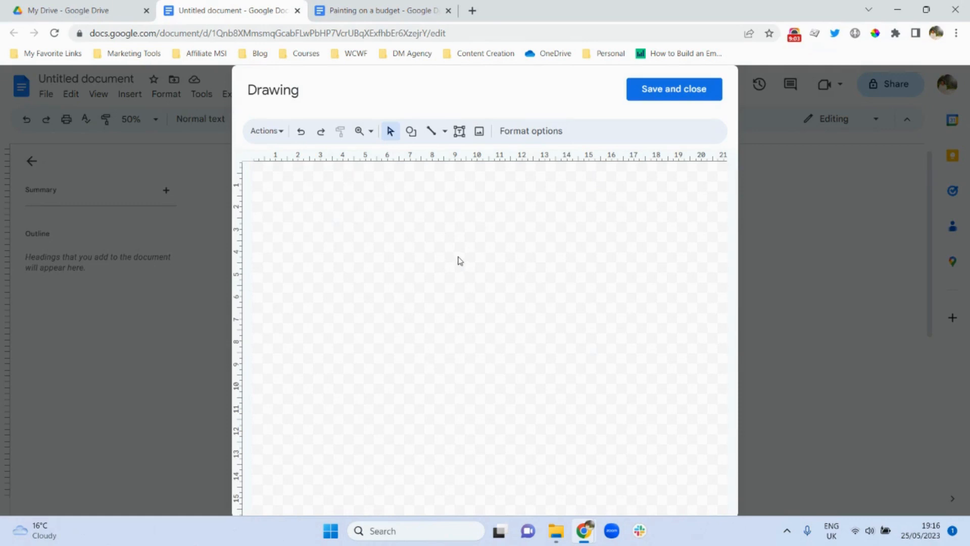
- Draw a rectangle on the canvas and stretch it wider and taller
click(413, 136)
mouse_move(437, 156)
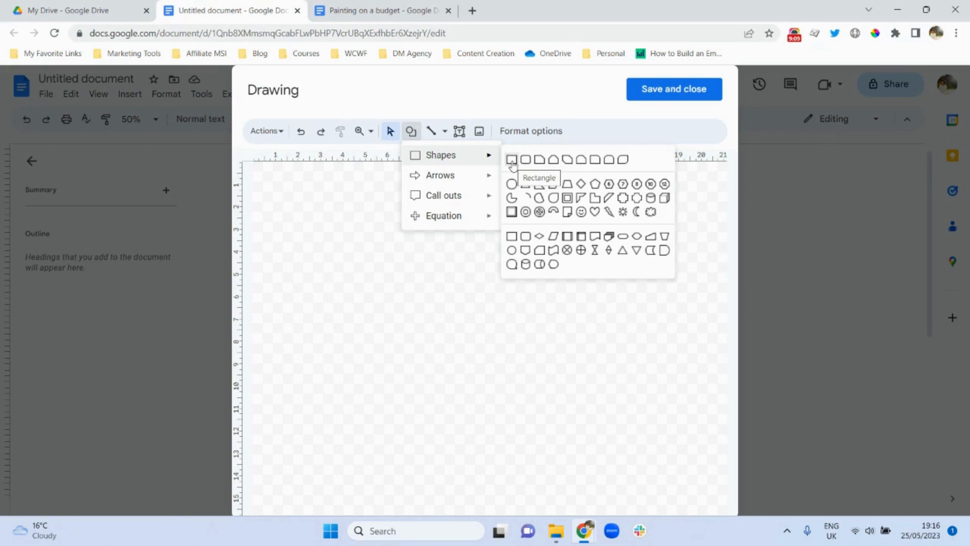
click(512, 159)
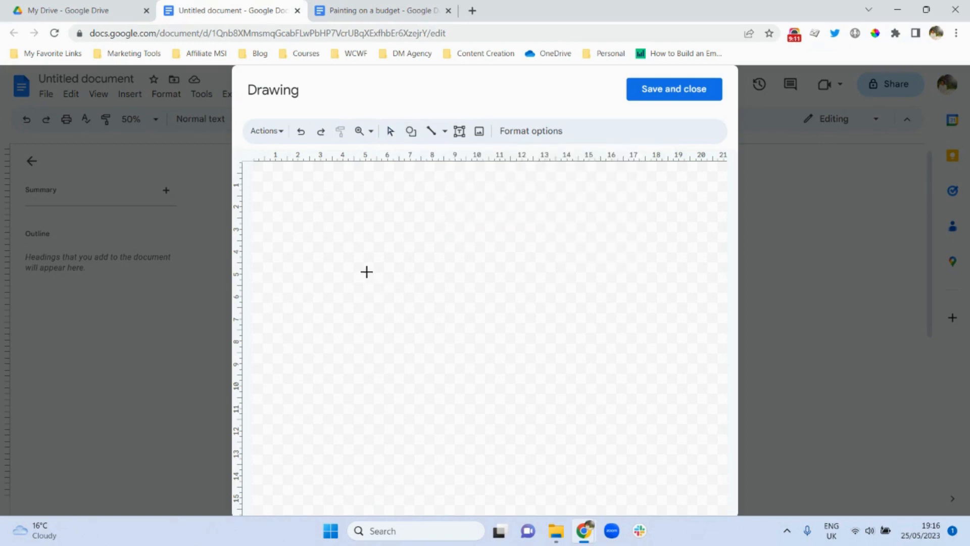
drag(378, 256, 441, 318)
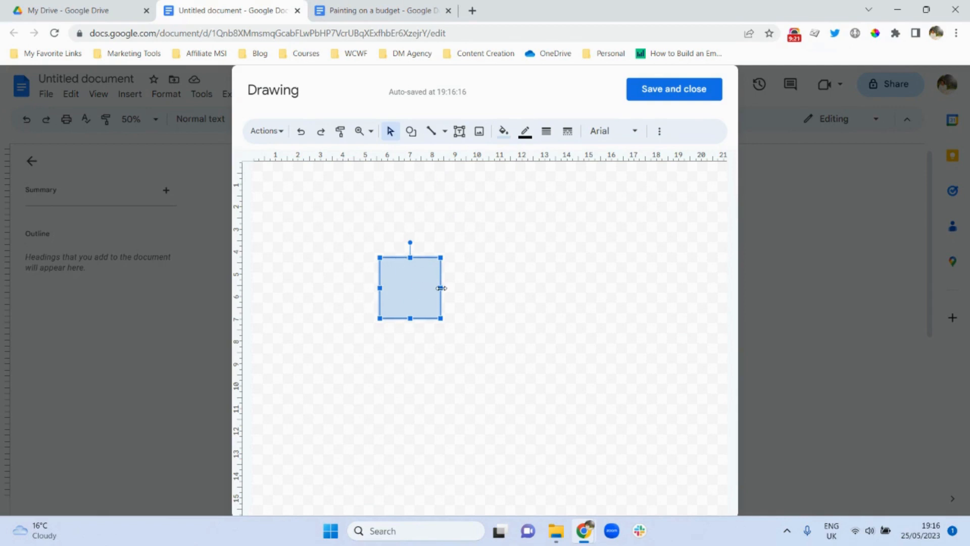
drag(441, 288, 642, 301)
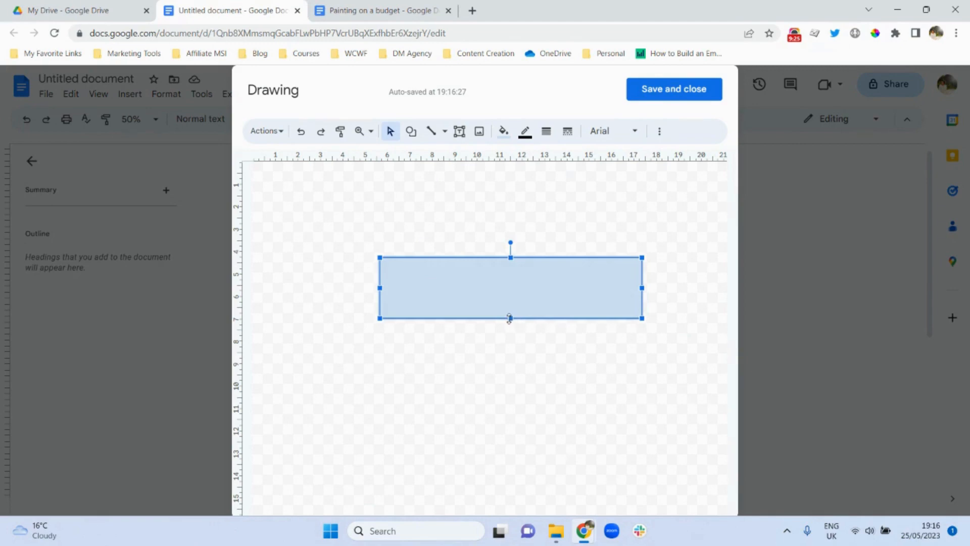
drag(509, 322, 509, 395)
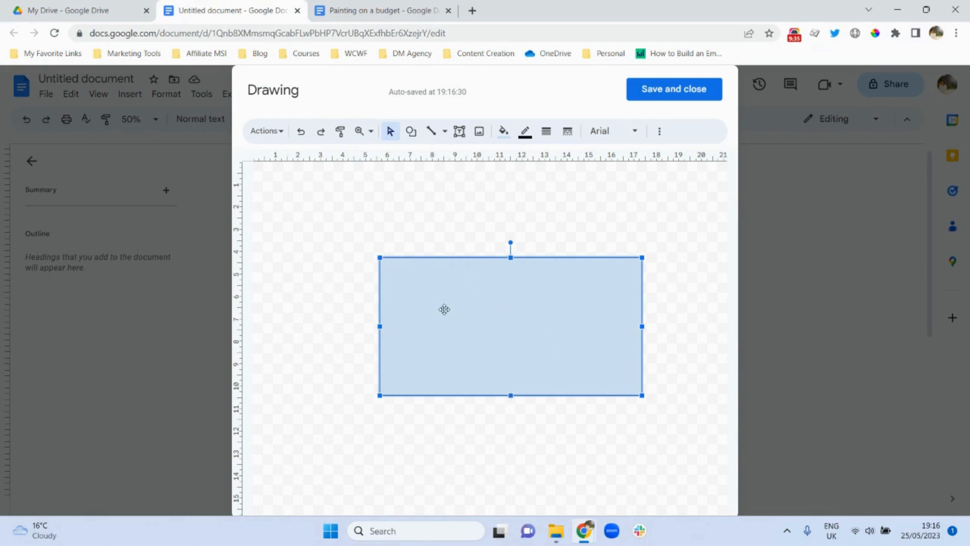
- Give the rectangle a white fill and a white border
click(499, 141)
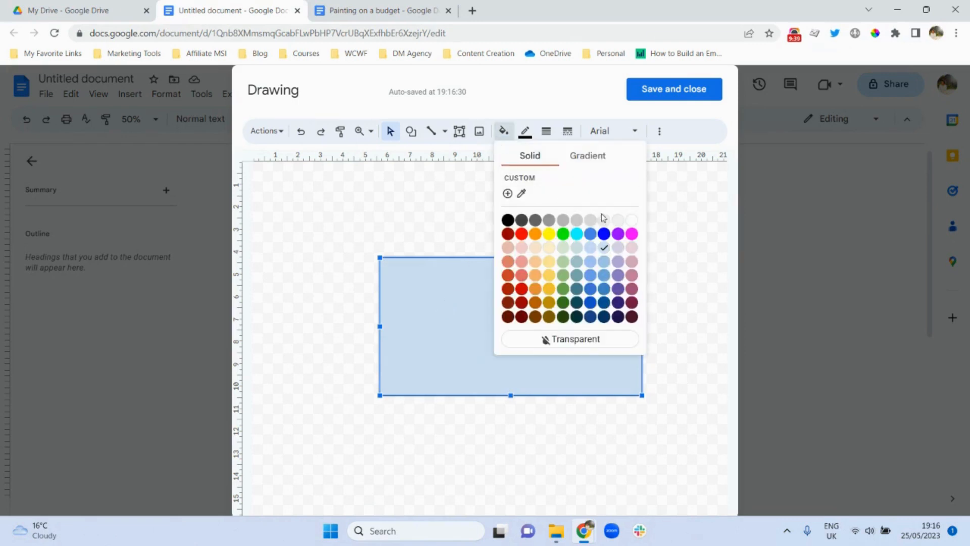
click(631, 220)
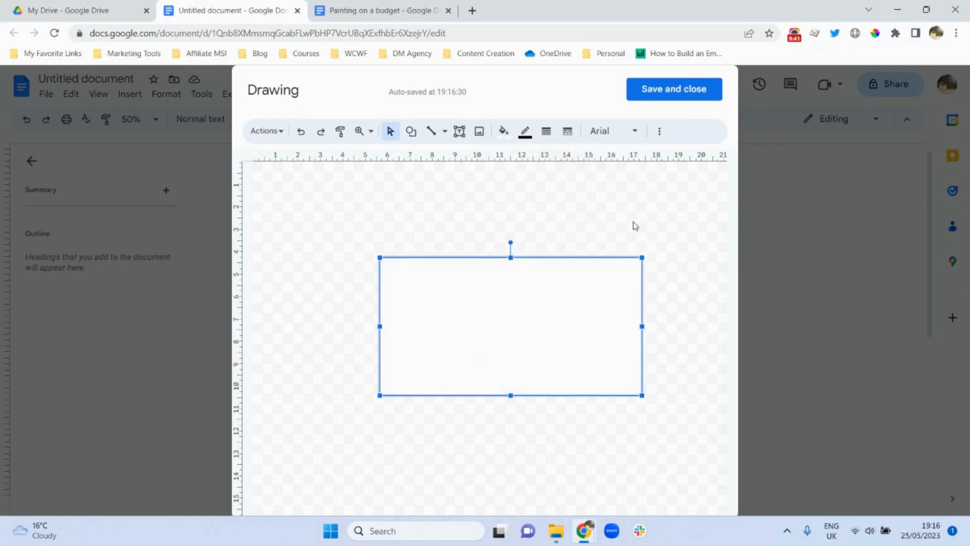
click(526, 196)
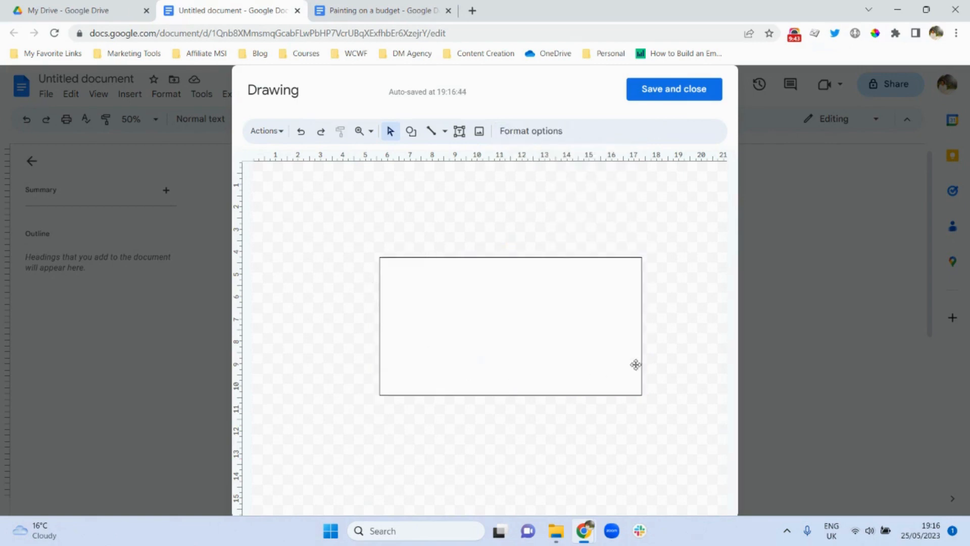
click(519, 282)
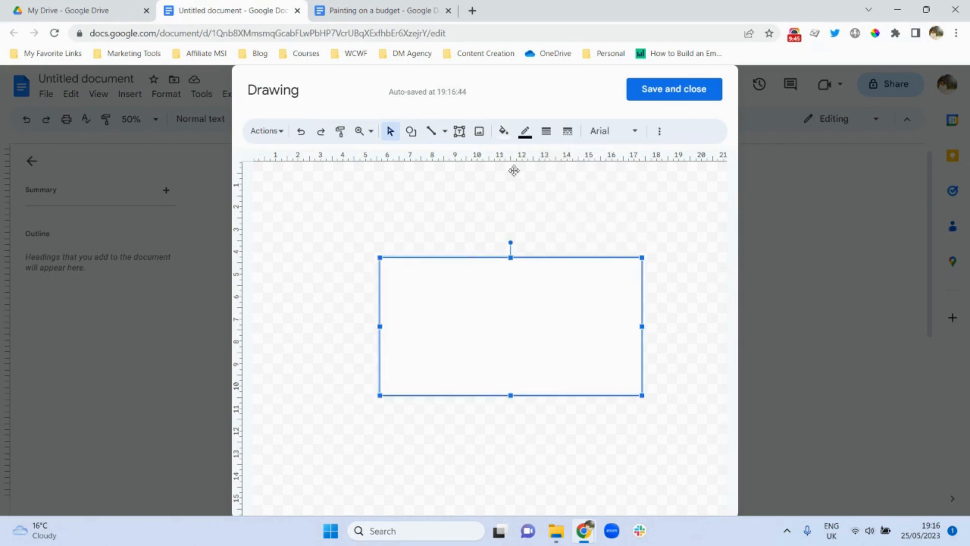
click(525, 133)
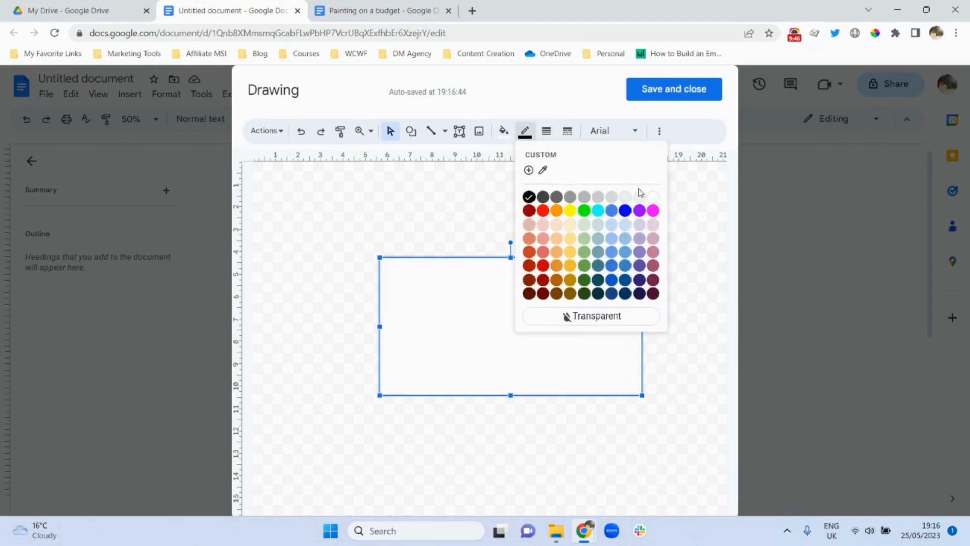
click(652, 198)
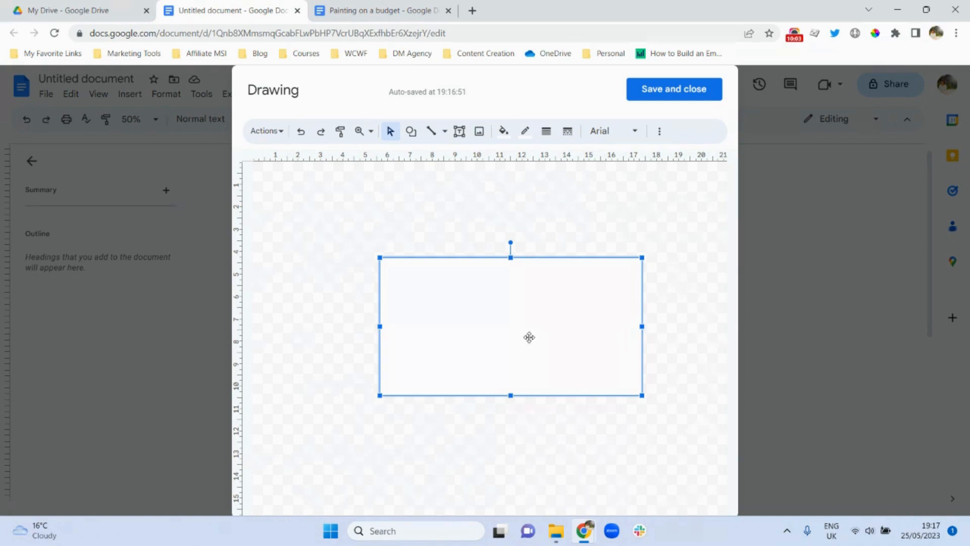
- Set a custom white fill with alpha 80 to make the rectangle semi-transparent
click(500, 142)
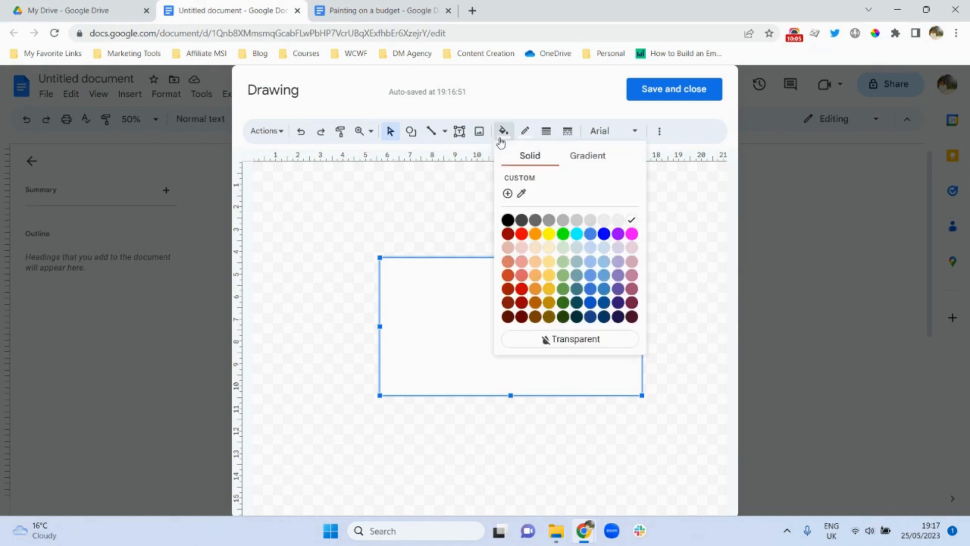
click(508, 194)
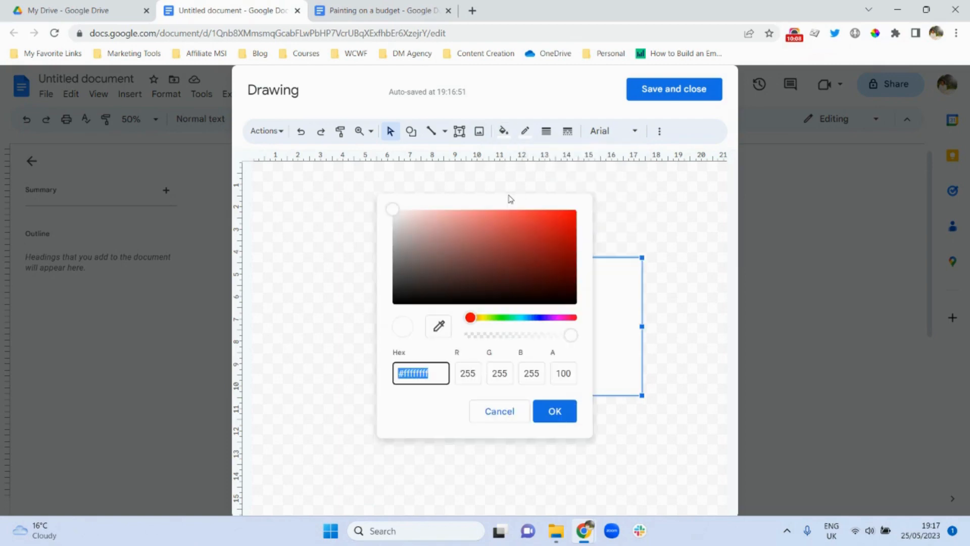
click(571, 337)
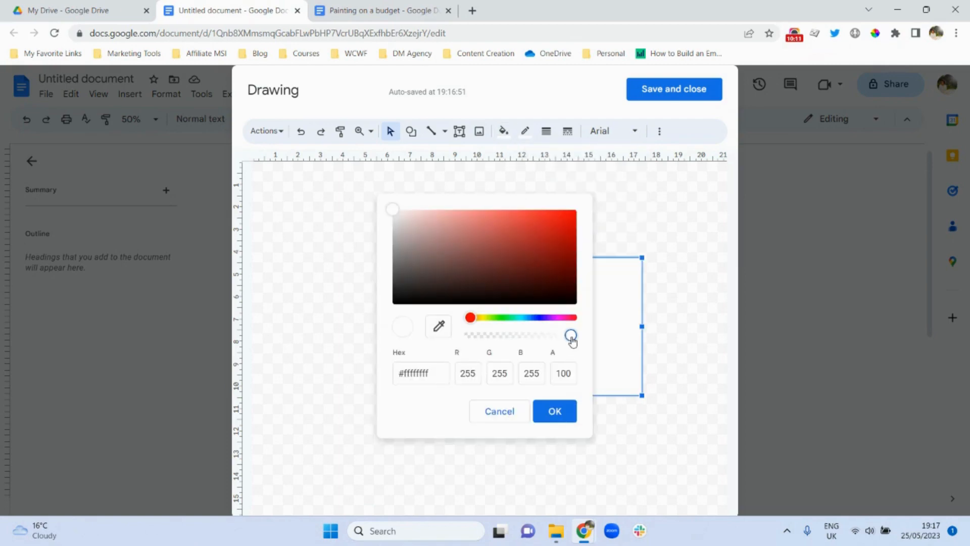
drag(572, 341, 552, 344)
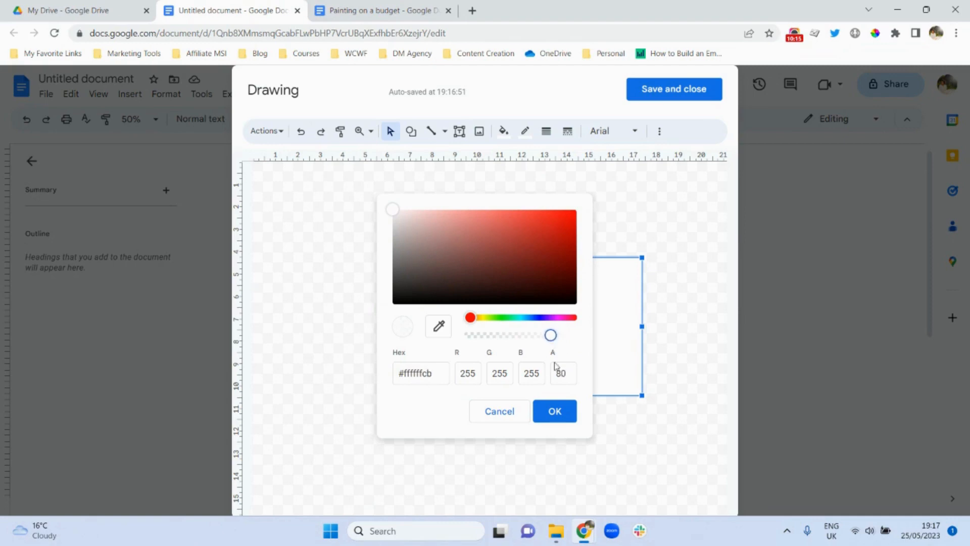
drag(567, 377, 555, 377)
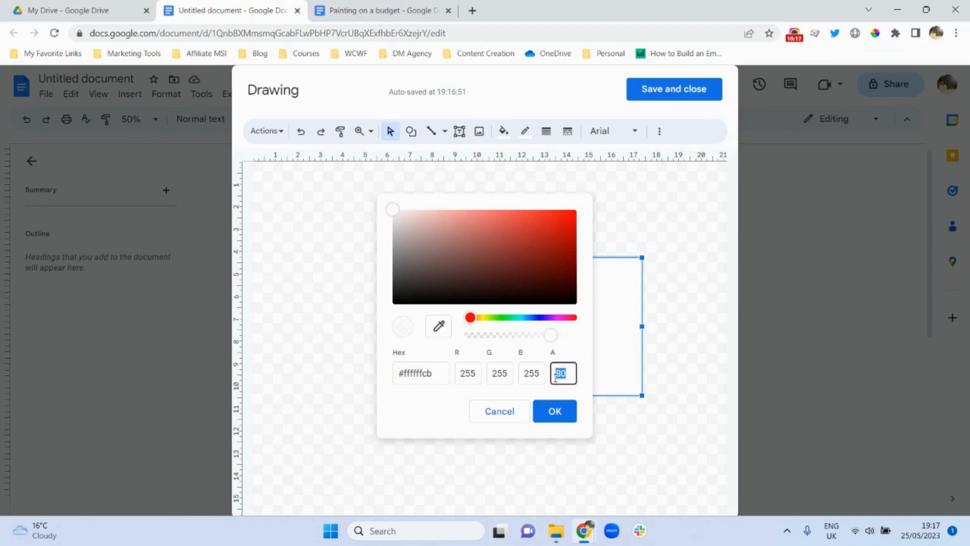
text(78)
double_click(569, 372)
text(80)
click(554, 413)
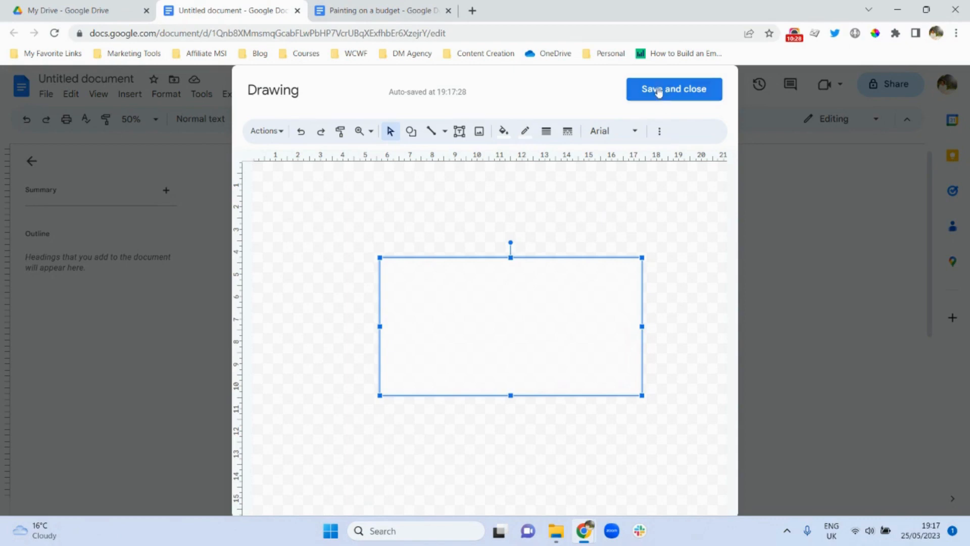
- Save and close the drawing to insert the rectangle into the document
click(657, 90)
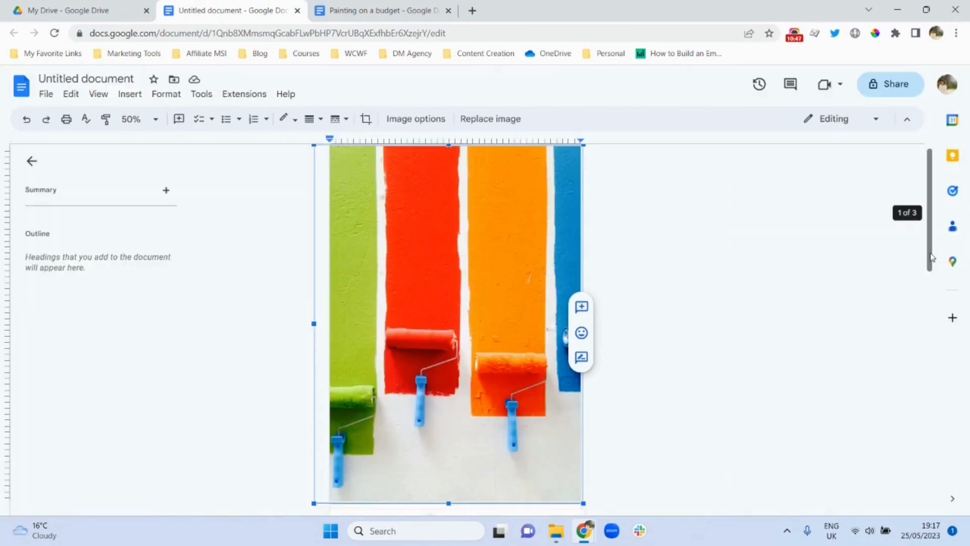
drag(931, 258, 918, 289)
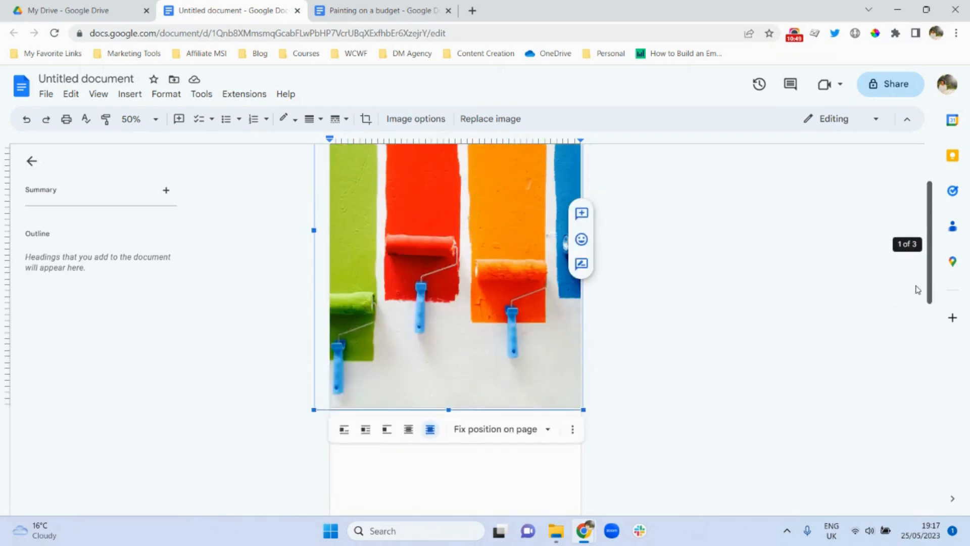
scroll(909, 217, up, 2)
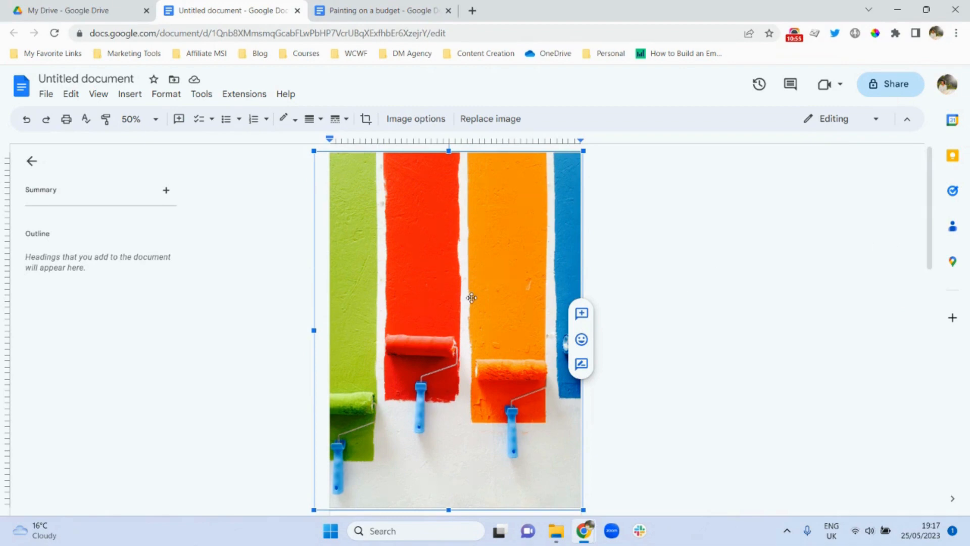
- Set the paint-roller photo to 'Behind text' and select the inserted pale rectangle
scroll(933, 260, down, 1)
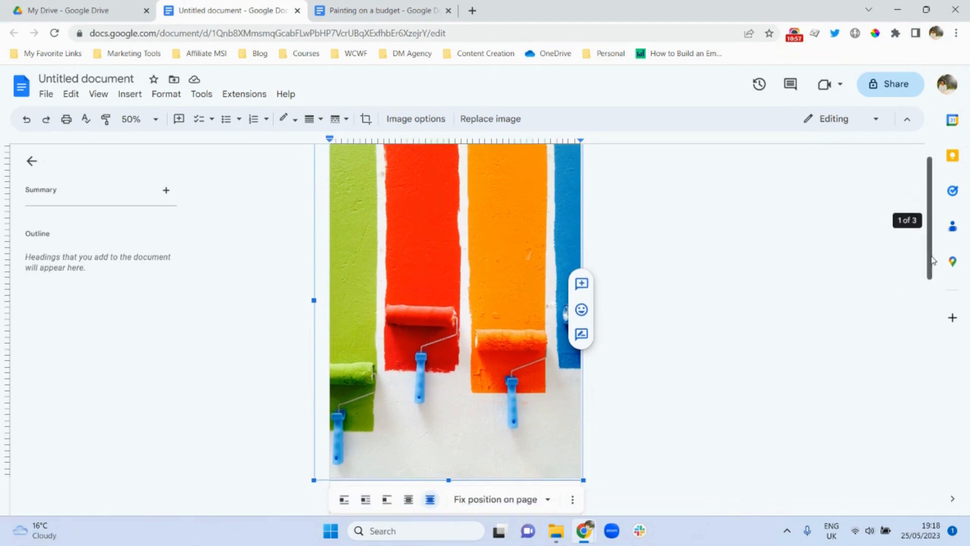
click(407, 499)
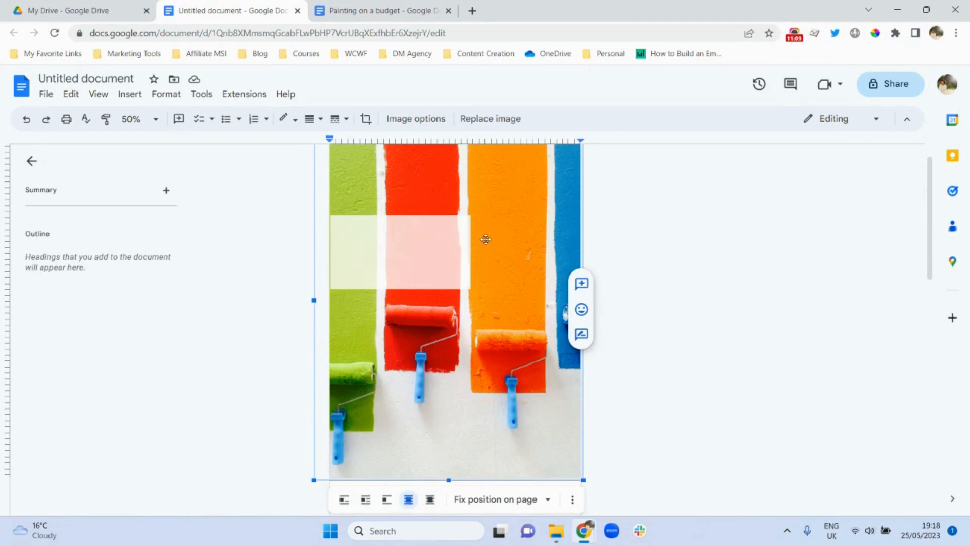
click(410, 243)
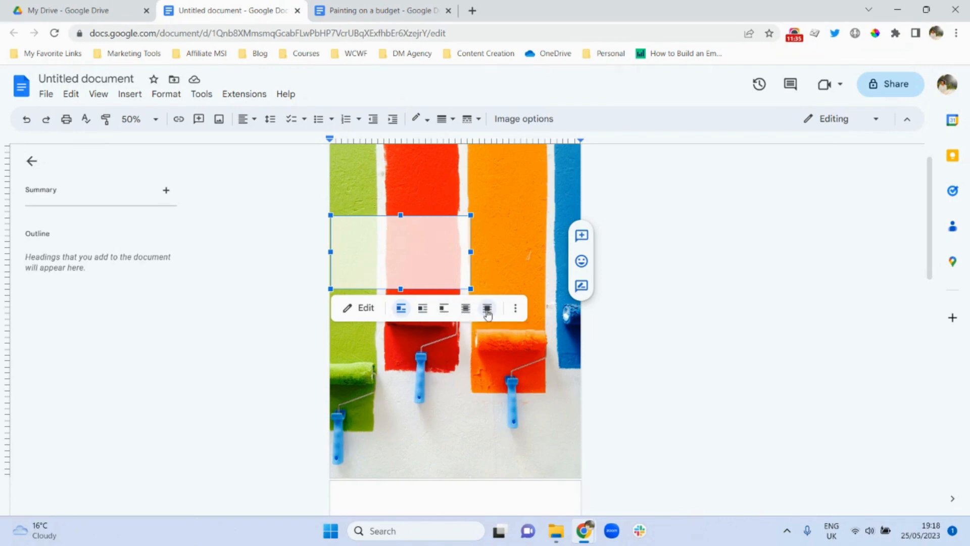
- Set the pale box in front of text, fixed on the page, over the photo's lower part
click(487, 310)
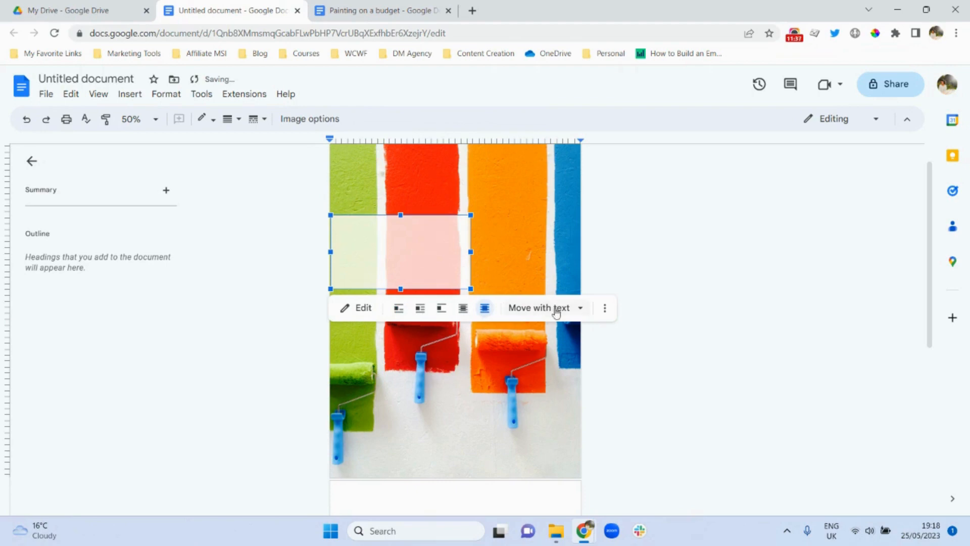
click(578, 309)
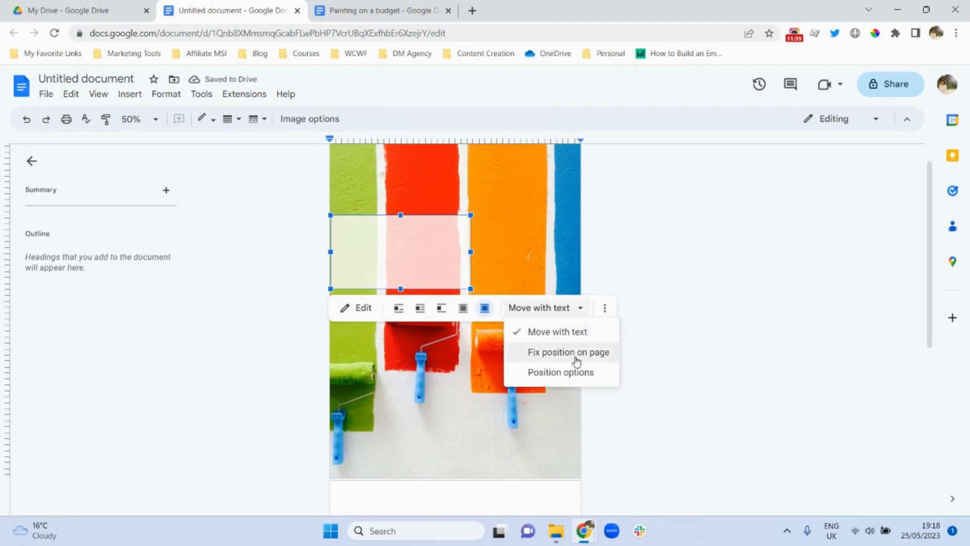
click(576, 360)
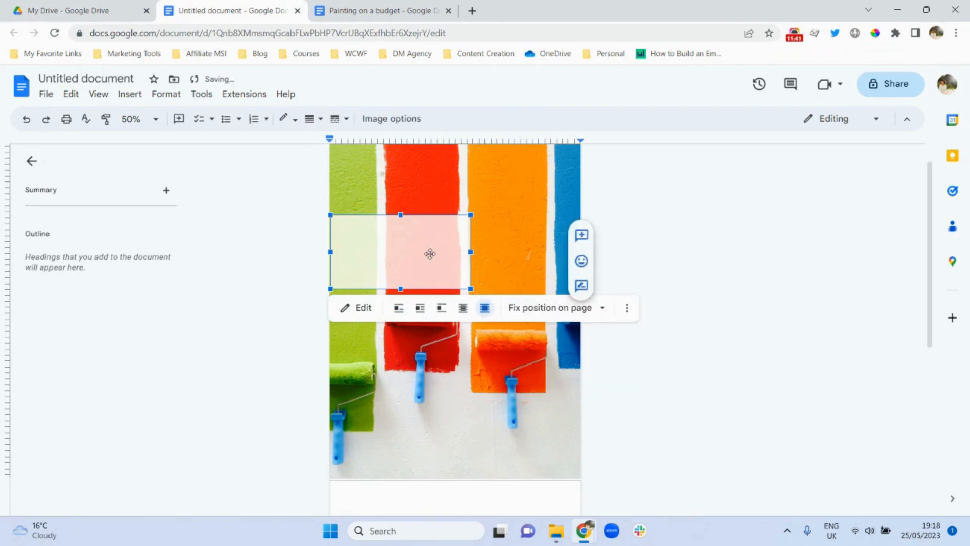
drag(430, 254, 524, 424)
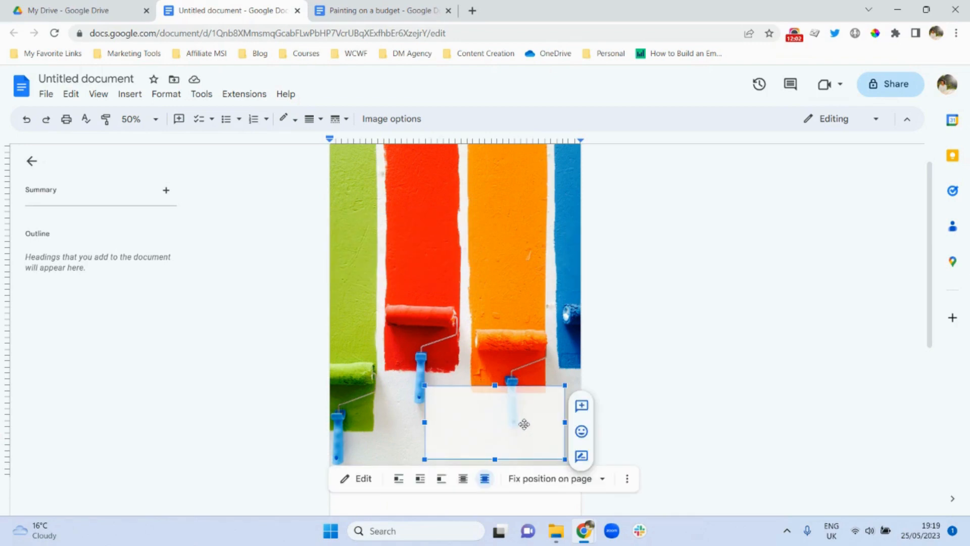
click(724, 367)
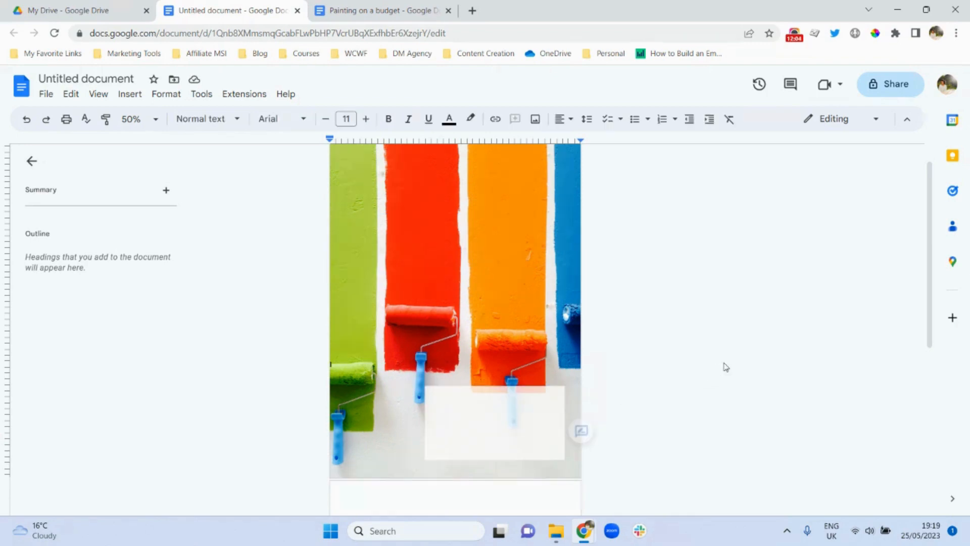
click(461, 419)
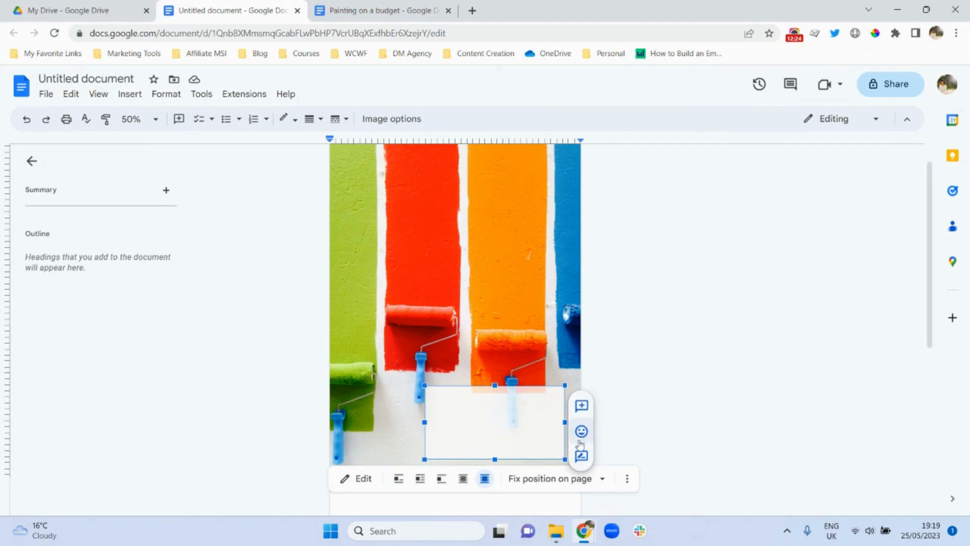
- Apply the Bottom right quick layout to the pale box, placing it at X 9.25 cm, Y 23.51 cm
click(627, 480)
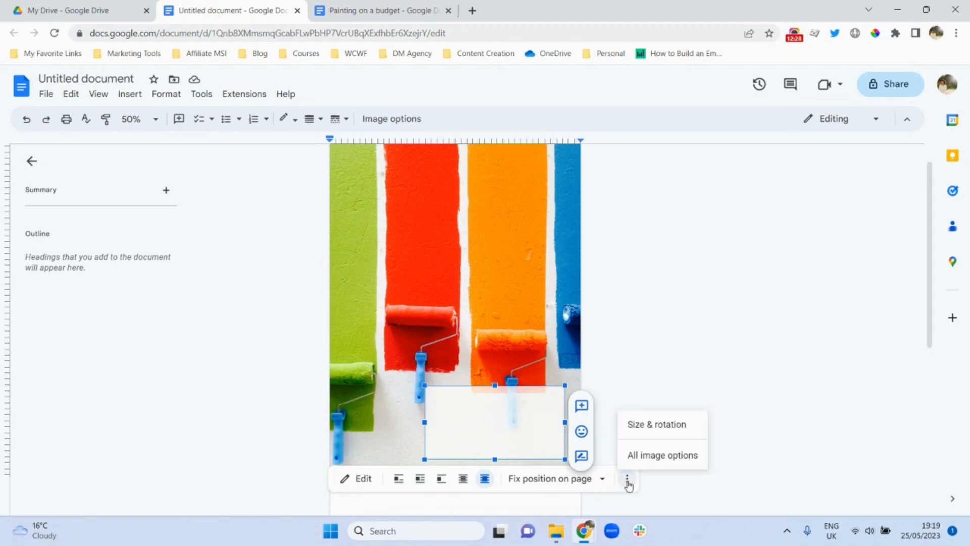
click(658, 456)
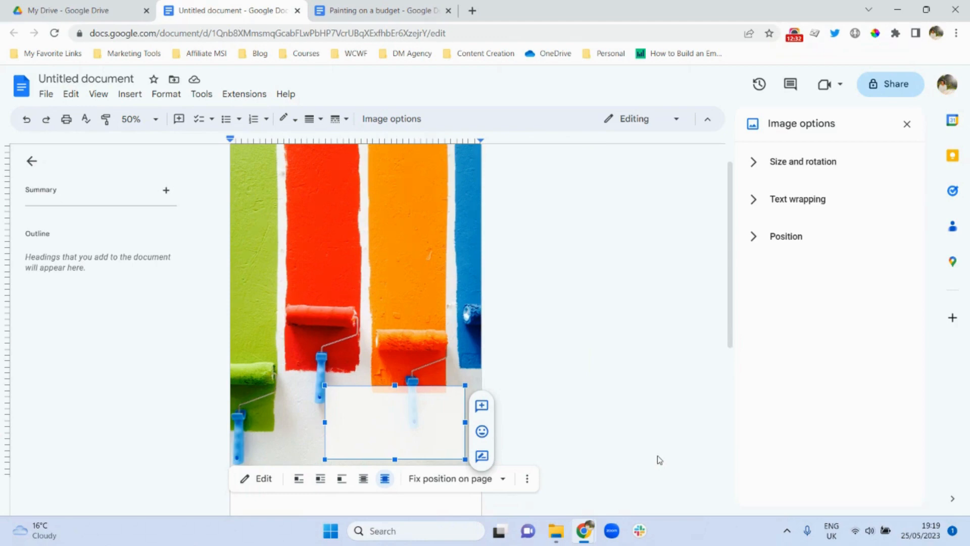
click(778, 235)
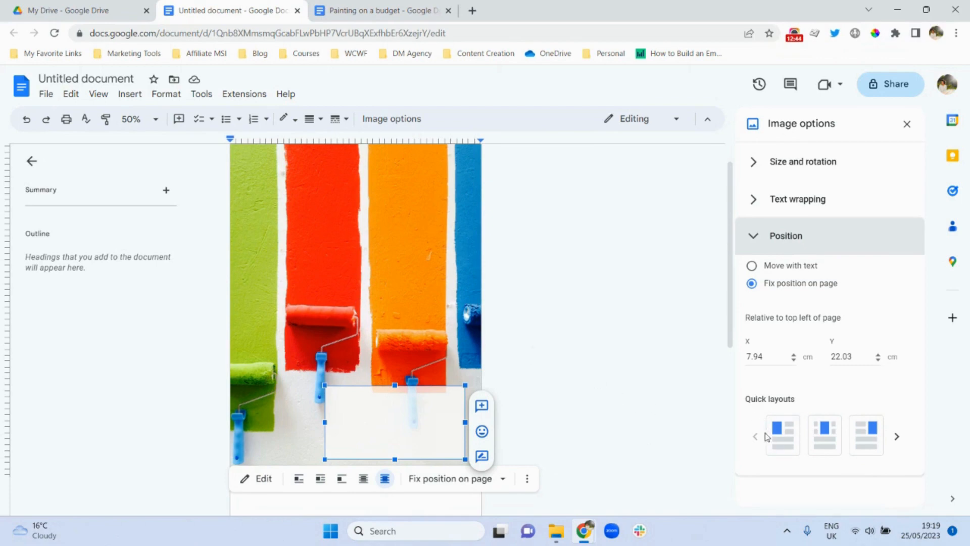
click(824, 437)
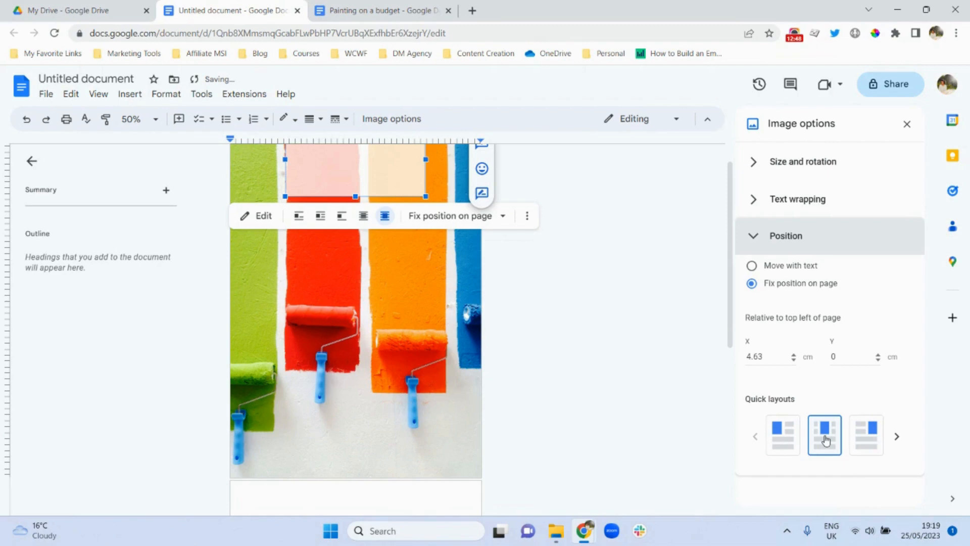
click(894, 441)
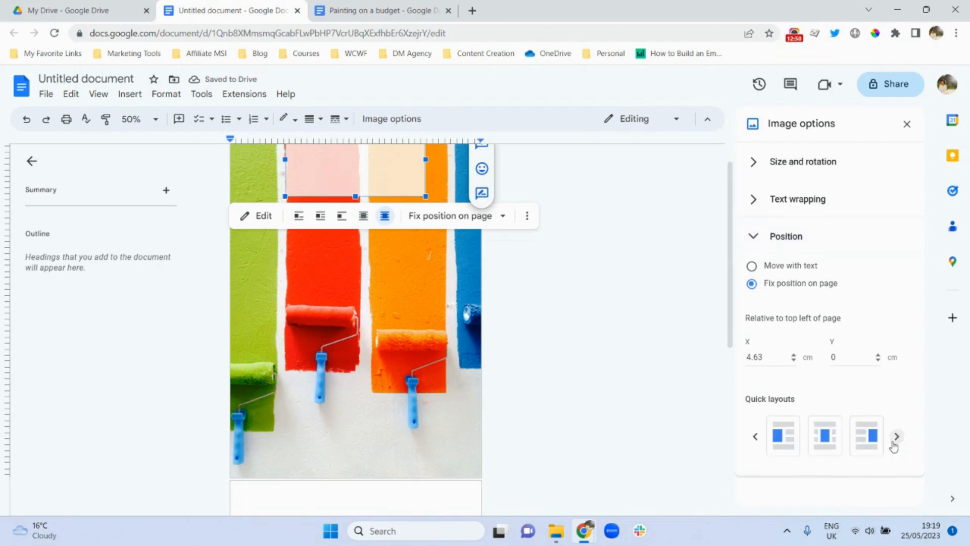
click(824, 440)
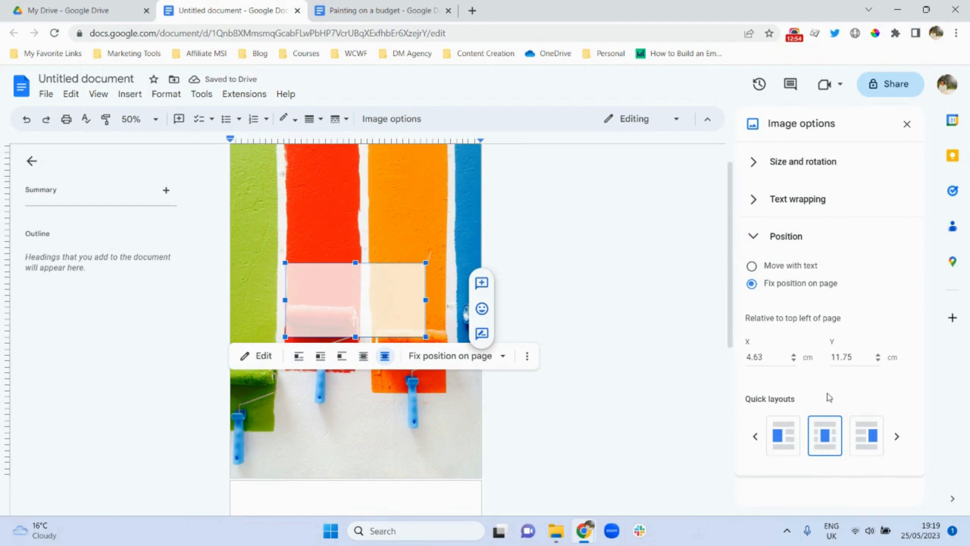
click(896, 436)
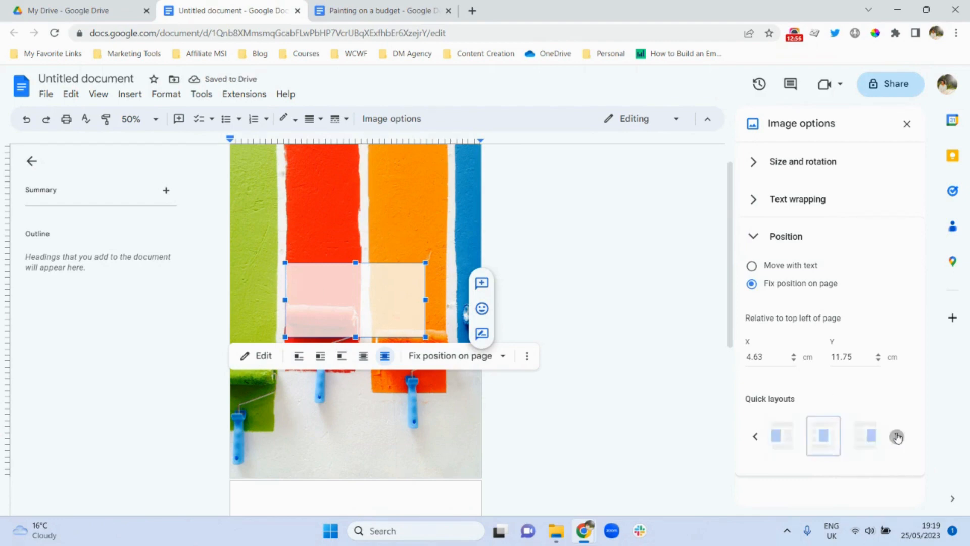
click(865, 447)
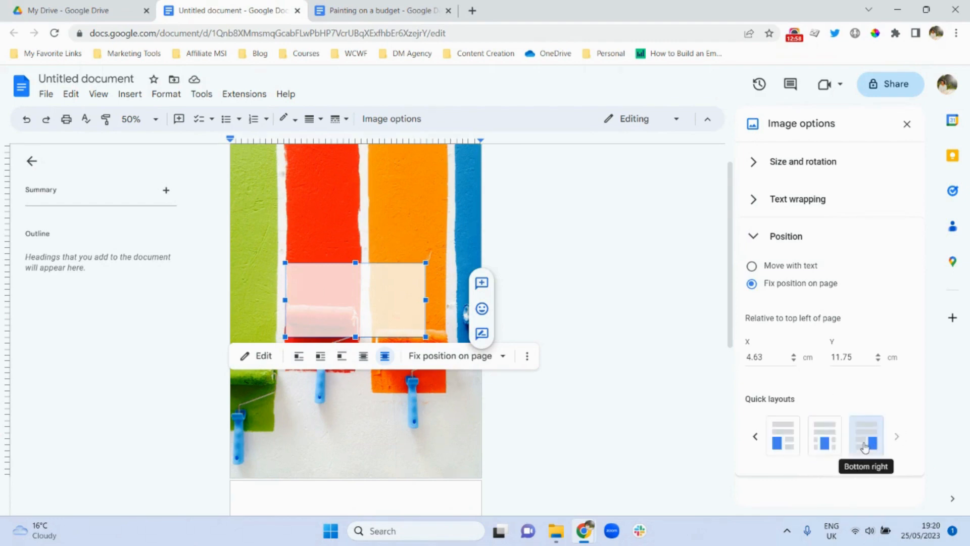
click(601, 366)
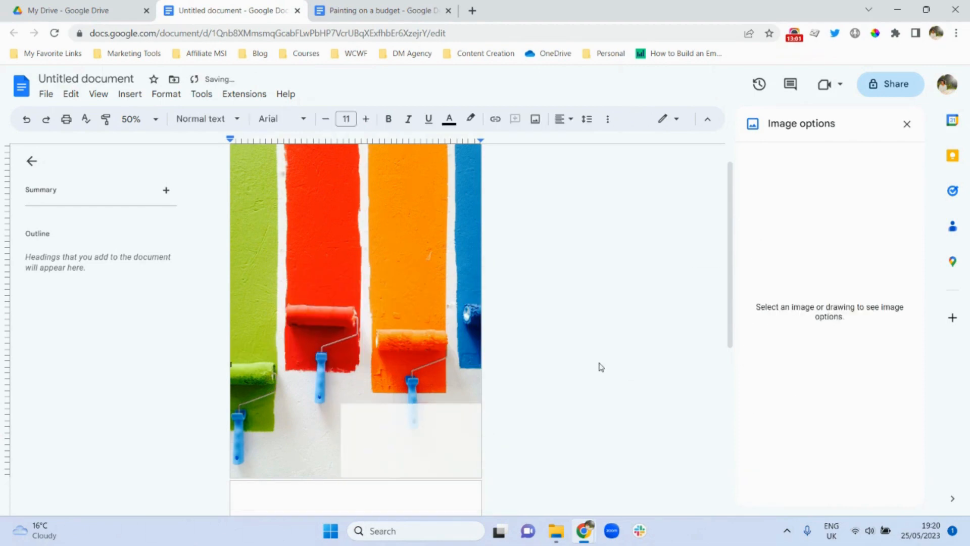
- Close the image options and nudge the pale box up, left and right with arrow keys
click(906, 125)
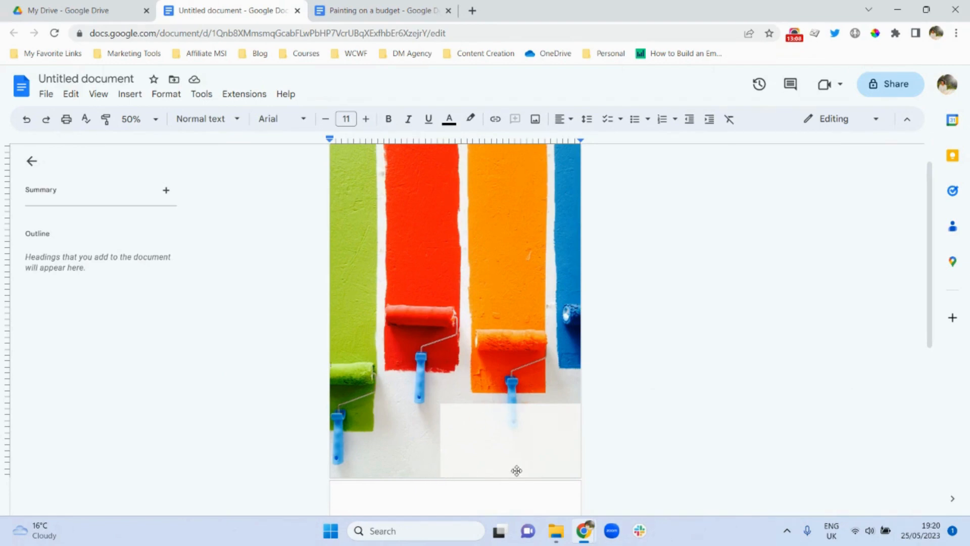
click(517, 441)
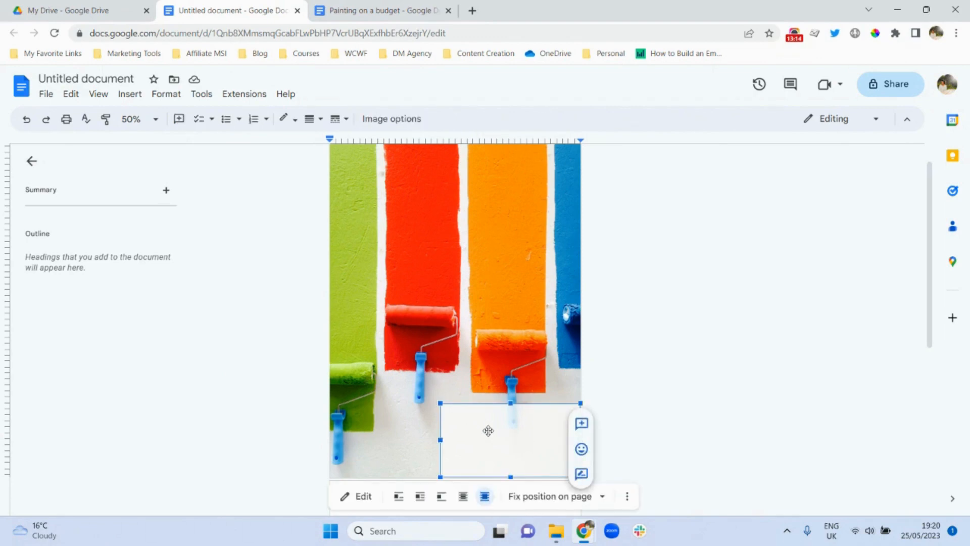
key(Up)
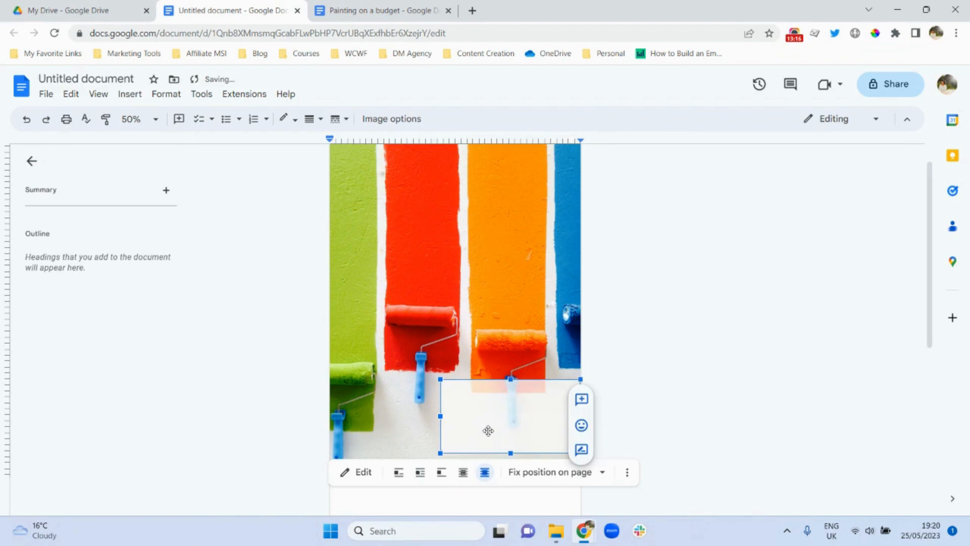
key(Left)
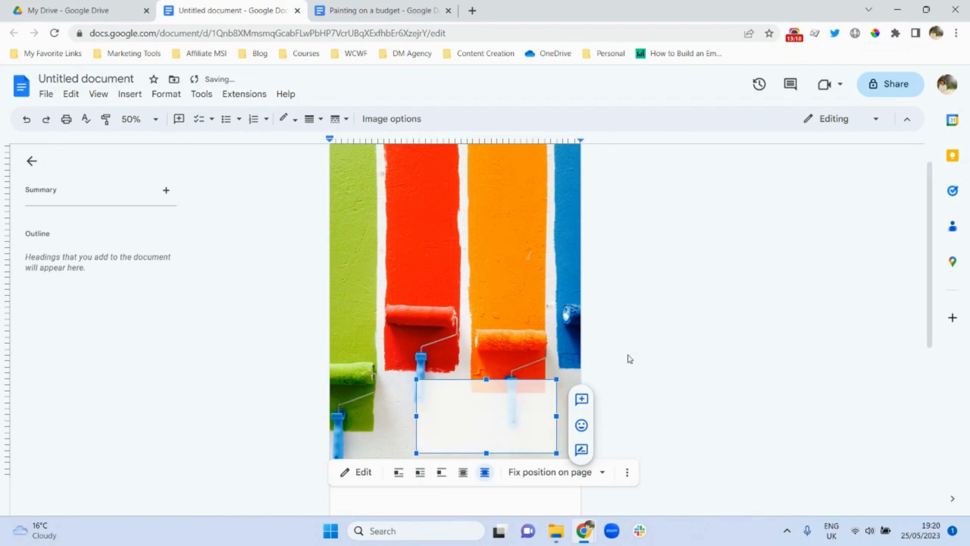
click(651, 345)
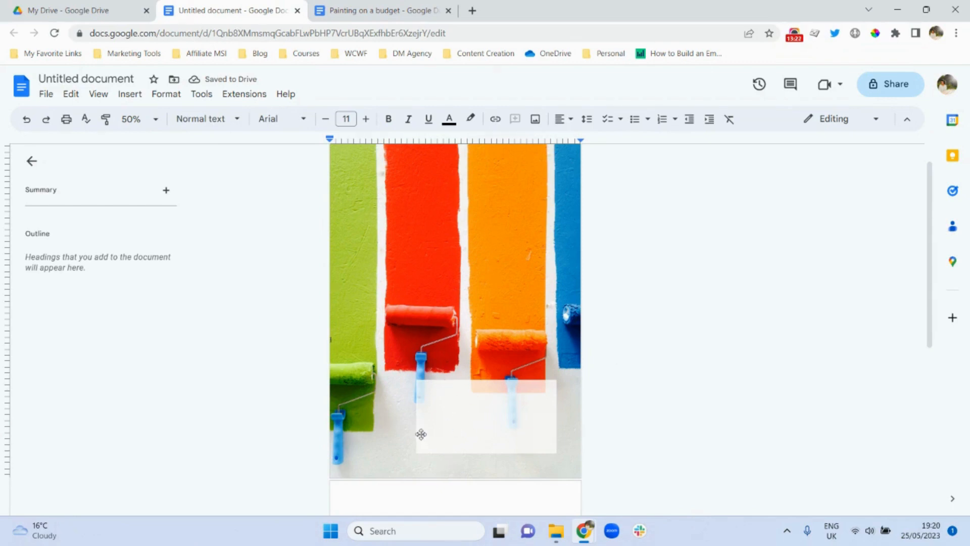
click(463, 420)
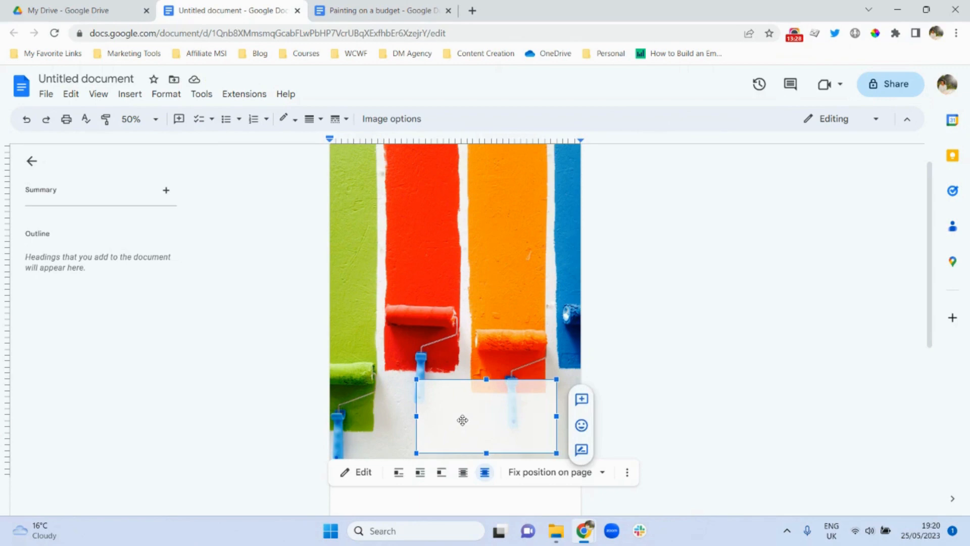
key(Left)
key(Left)
key(Left)
key(Left)
key(Left)
key(Left)
key(Left)
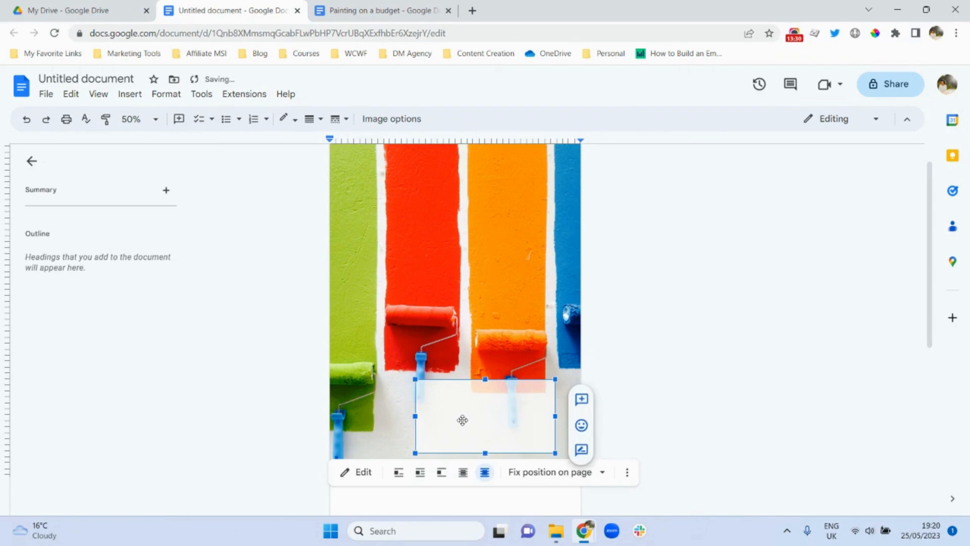
key(Left)
key(Left)
key(Left)
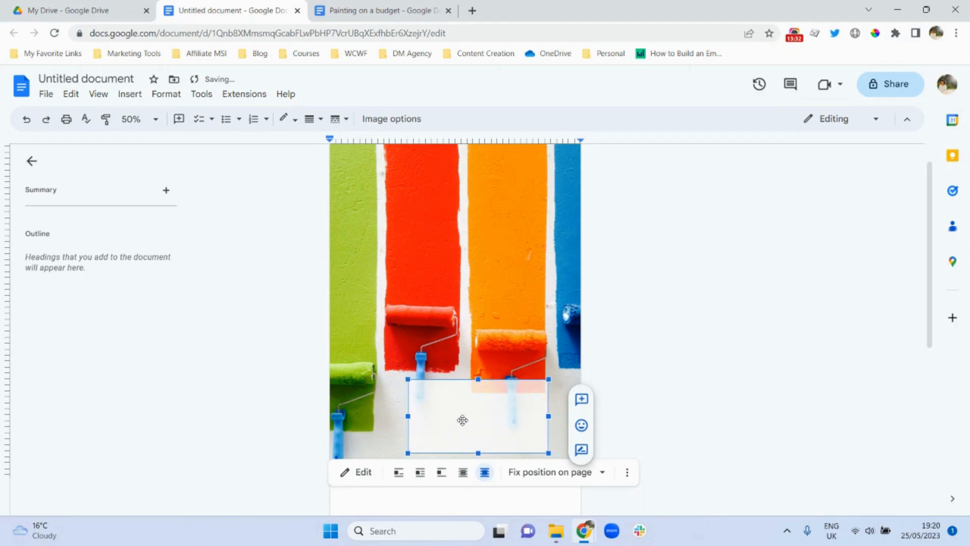
key(Right)
key(Right)
key(Right)
key(Right)
key(Right)
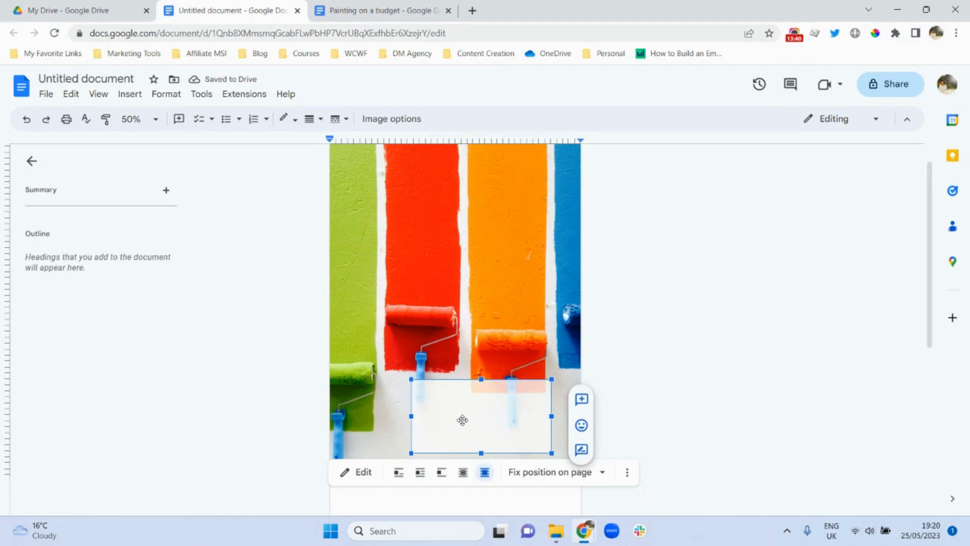
- Undo the last two nudges so the box returns below the paint rollers
click(24, 121)
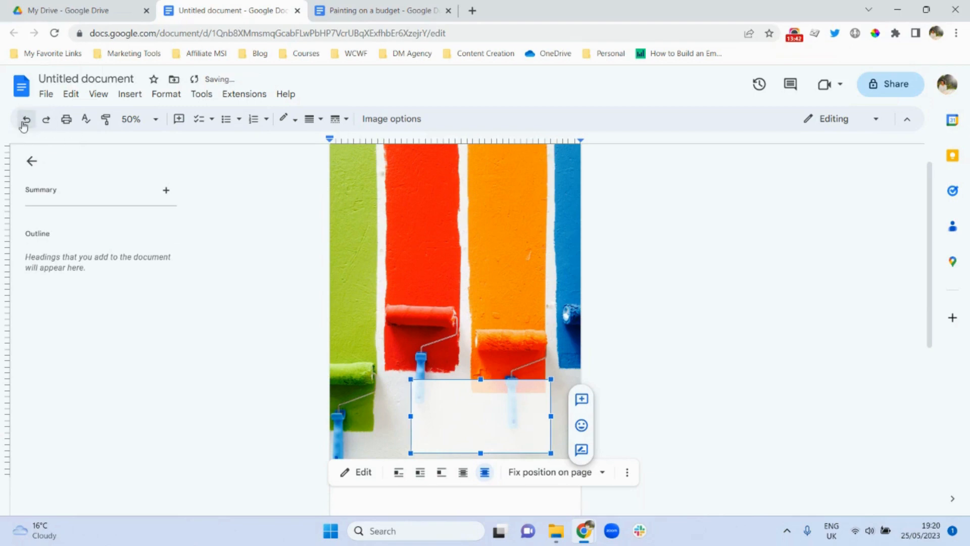
click(24, 122)
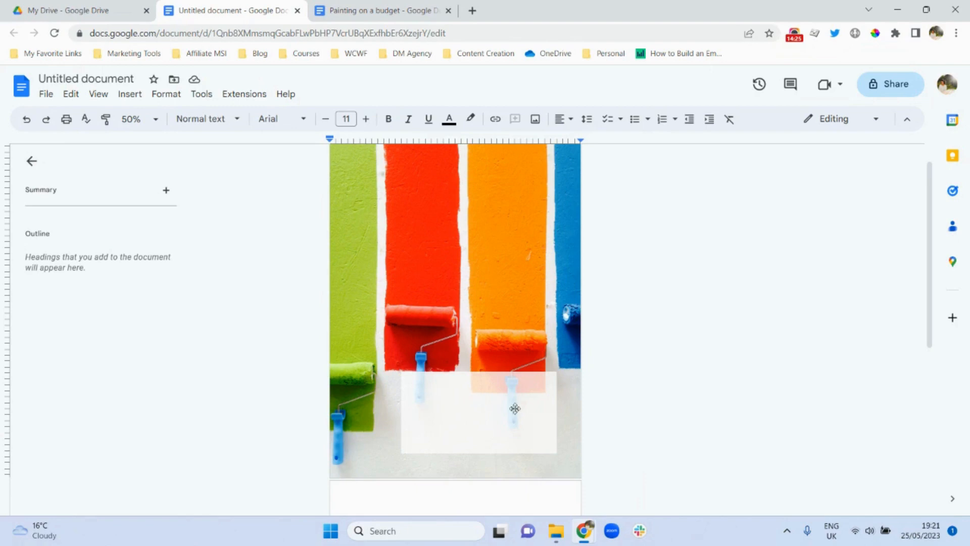
scroll(927, 286, up, 1)
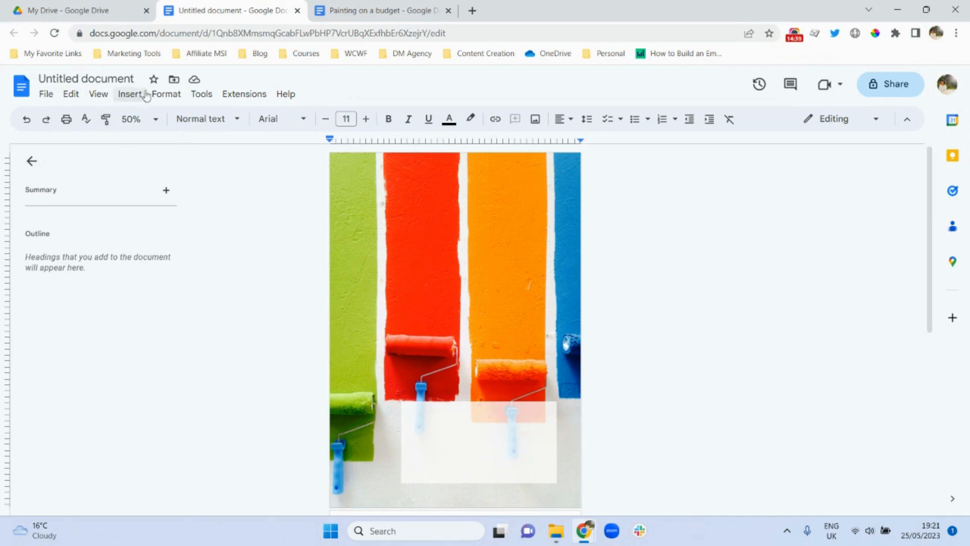
- Create a new drawing with a wide text box reading 'BUDGET', with the word selected
click(129, 95)
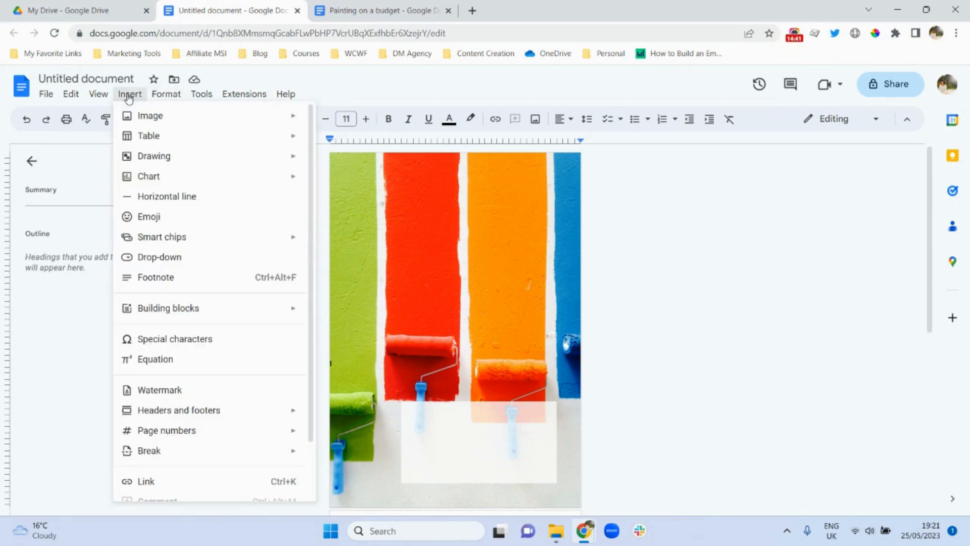
mouse_move(171, 157)
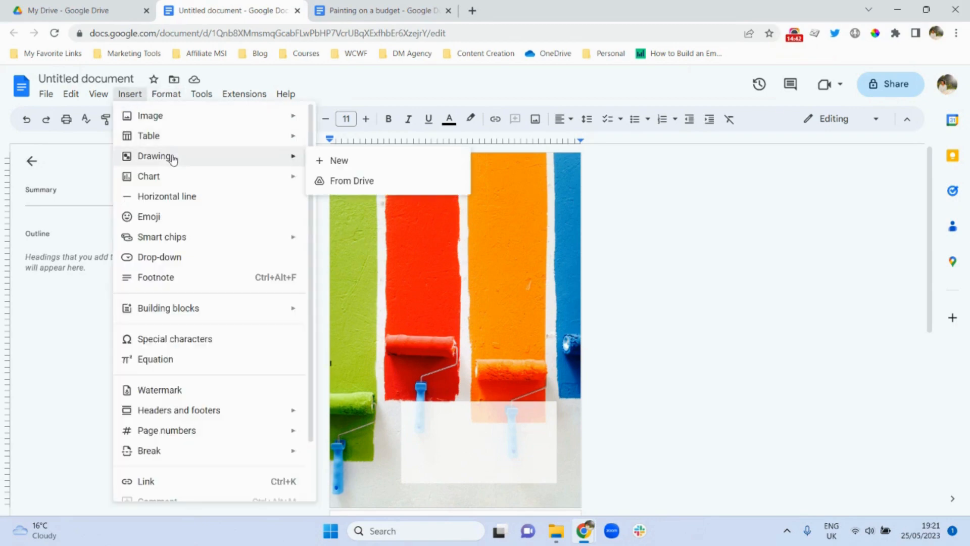
click(338, 161)
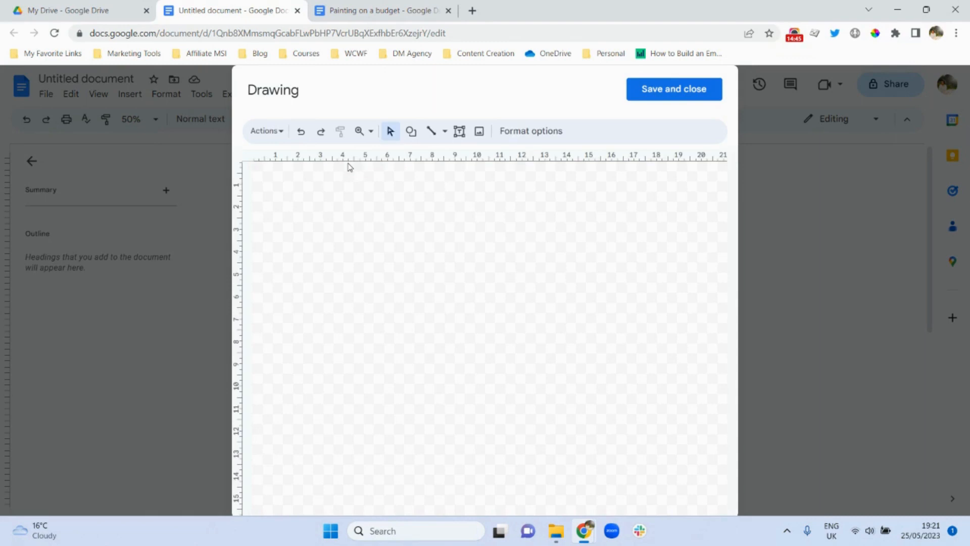
click(459, 132)
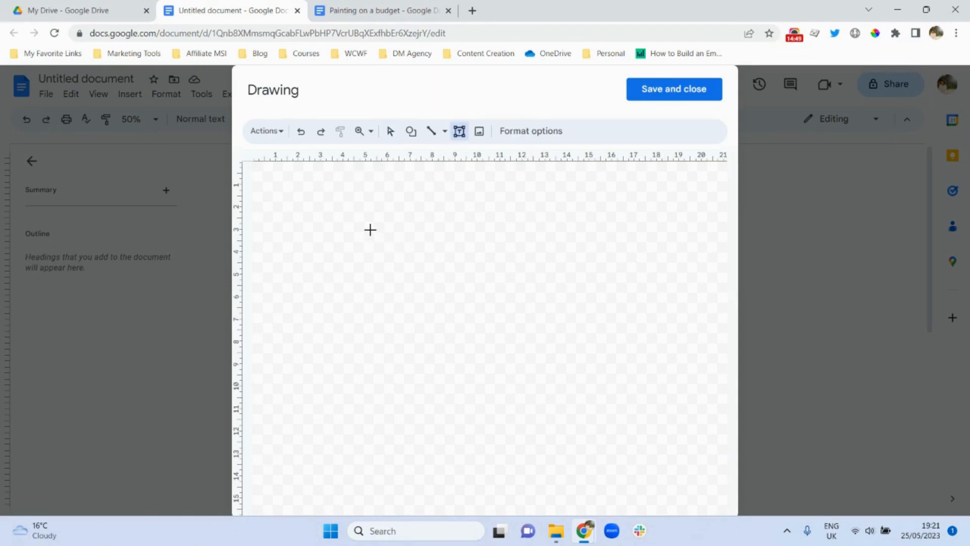
drag(370, 229, 728, 255)
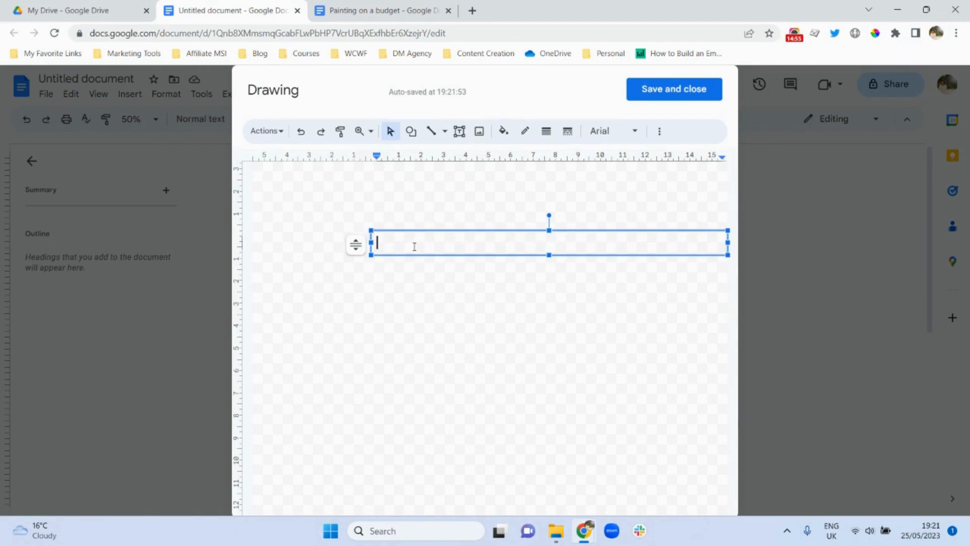
text(BUDGET)
double_click(392, 243)
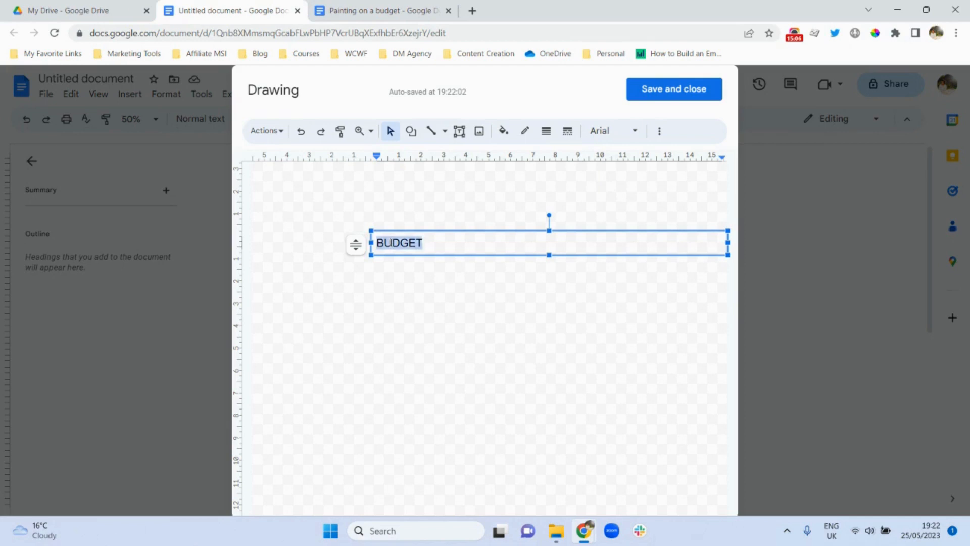
- Make the BUDGET text 60 pt in the custom teal colour #19cccc
click(659, 132)
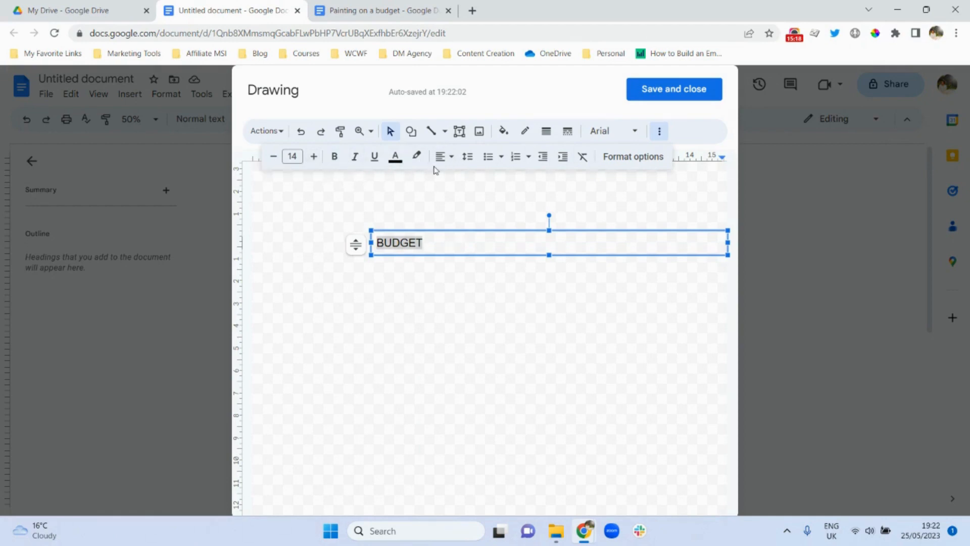
click(293, 157)
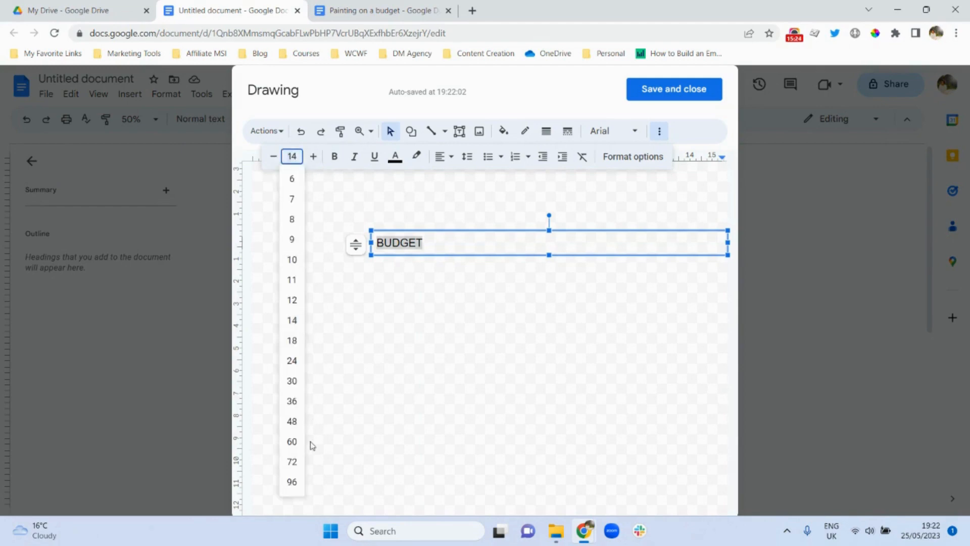
click(292, 441)
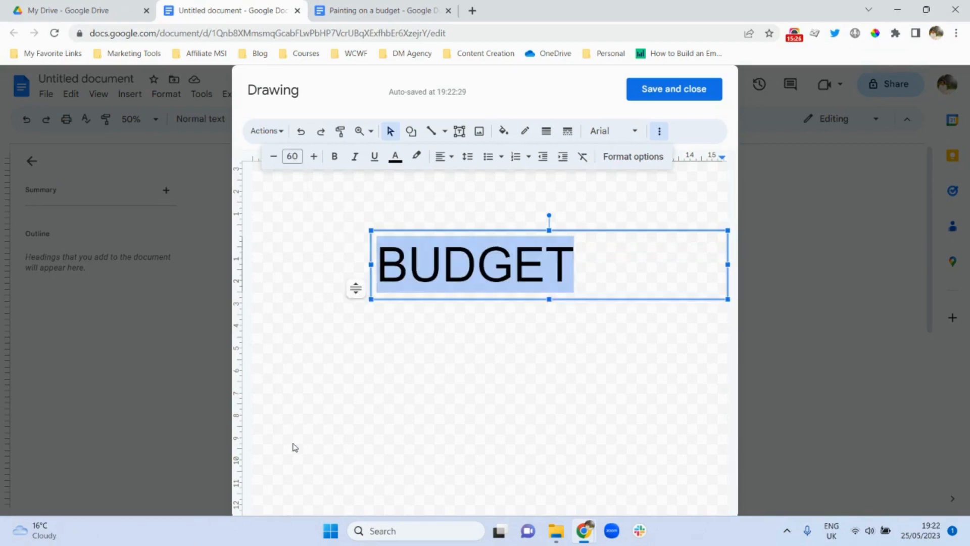
click(395, 158)
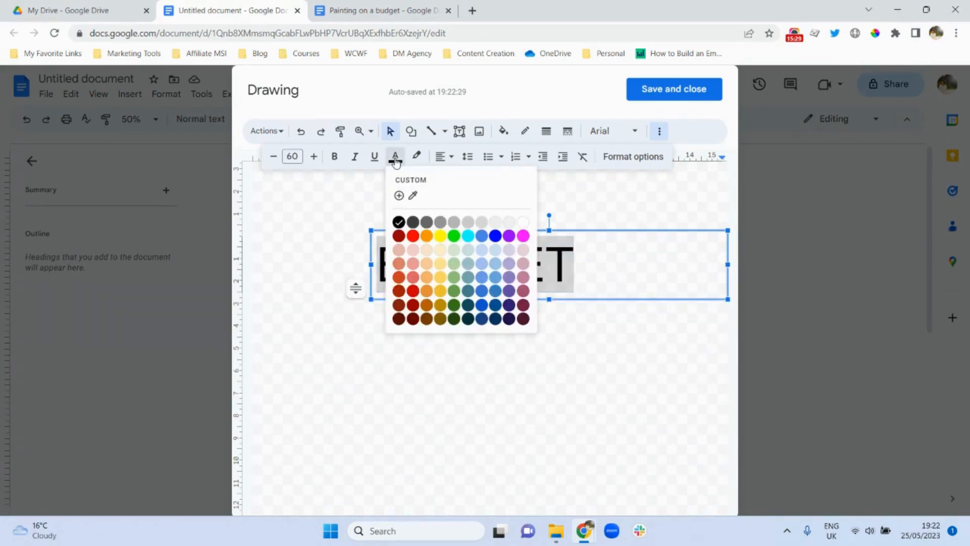
click(468, 242)
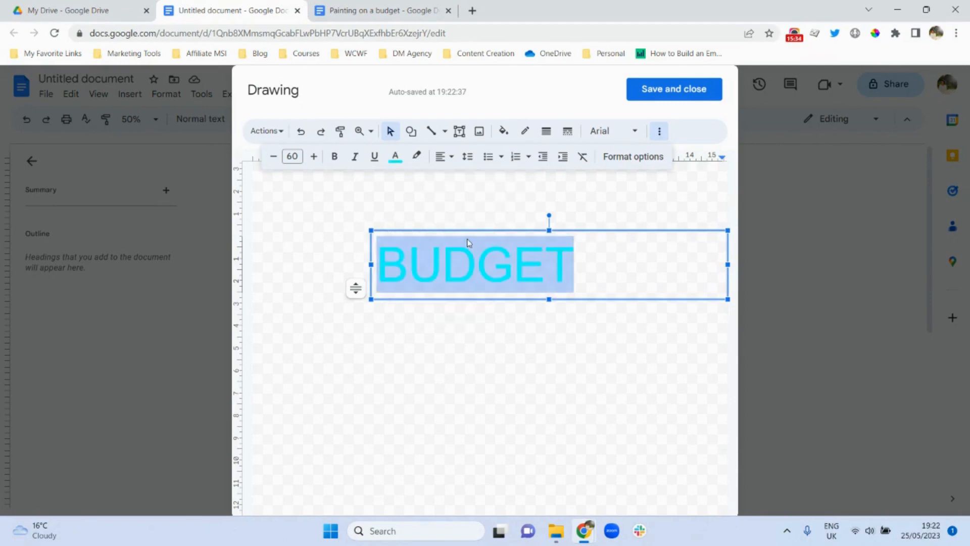
click(397, 161)
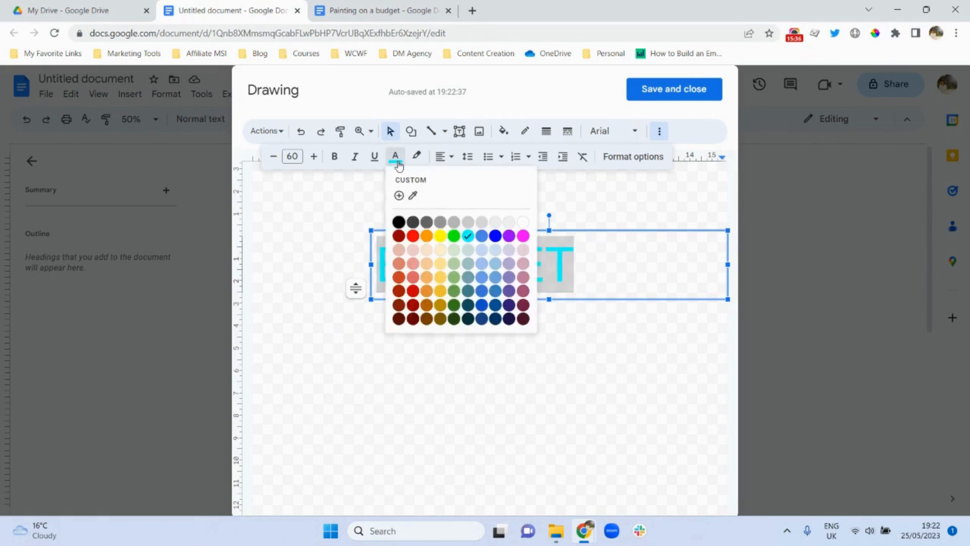
click(399, 196)
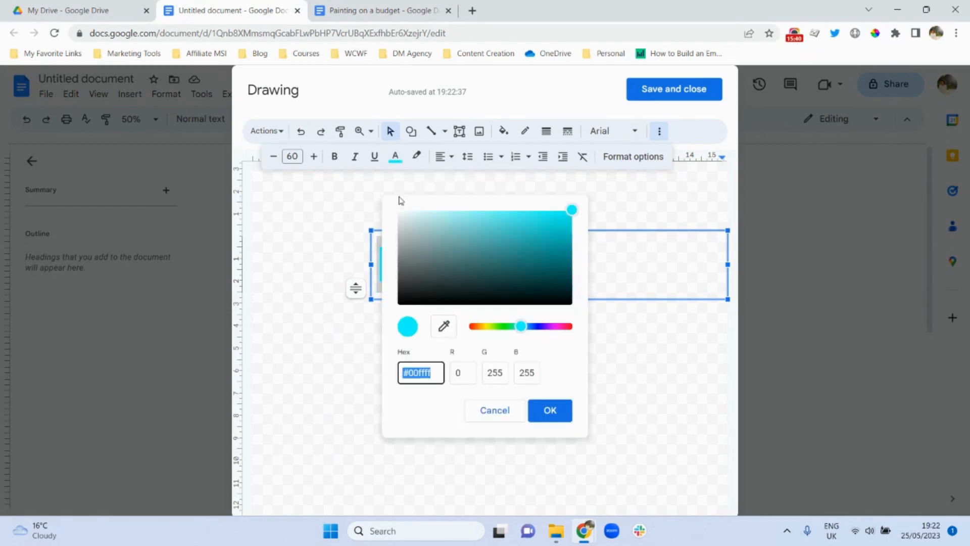
drag(571, 217, 551, 228)
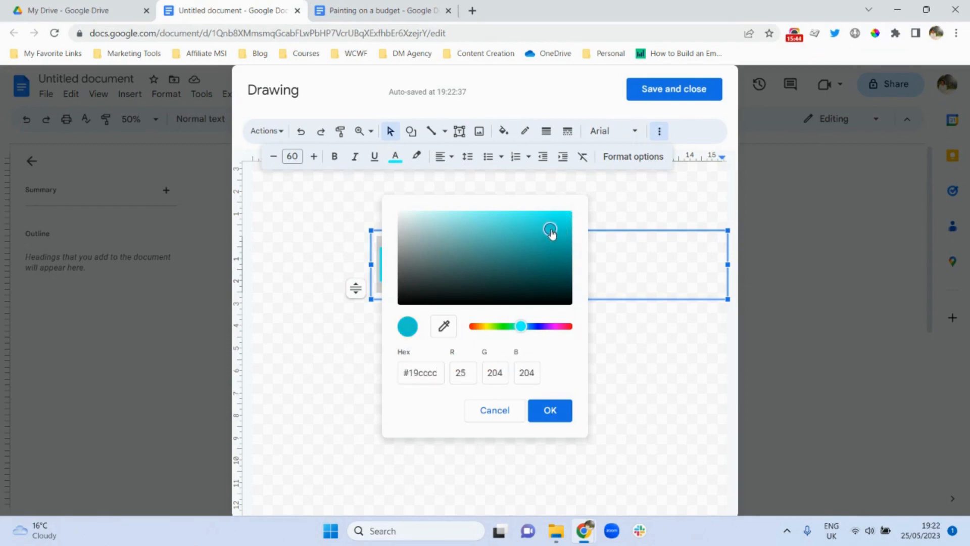
click(553, 411)
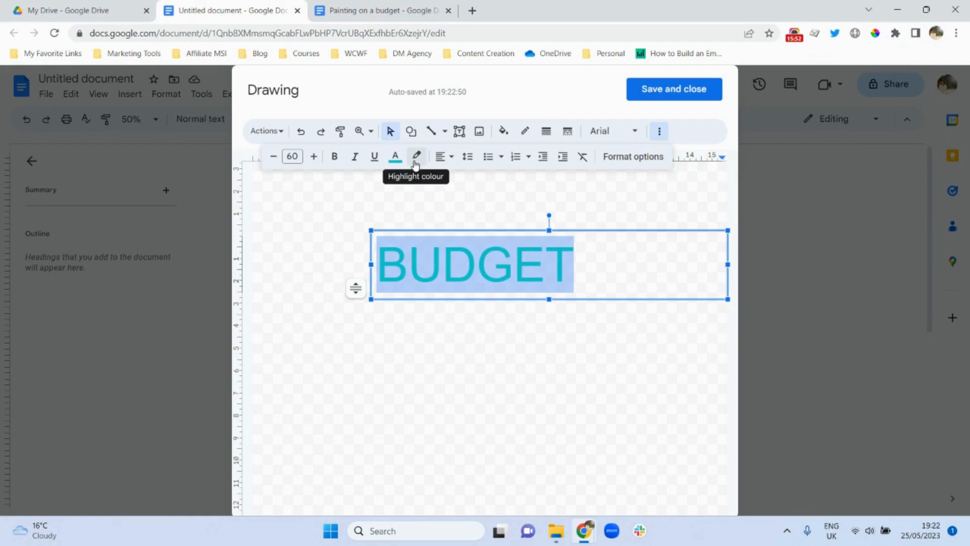
- Switch BUDGET to the Impact font and narrow its text box to fit the word
click(635, 135)
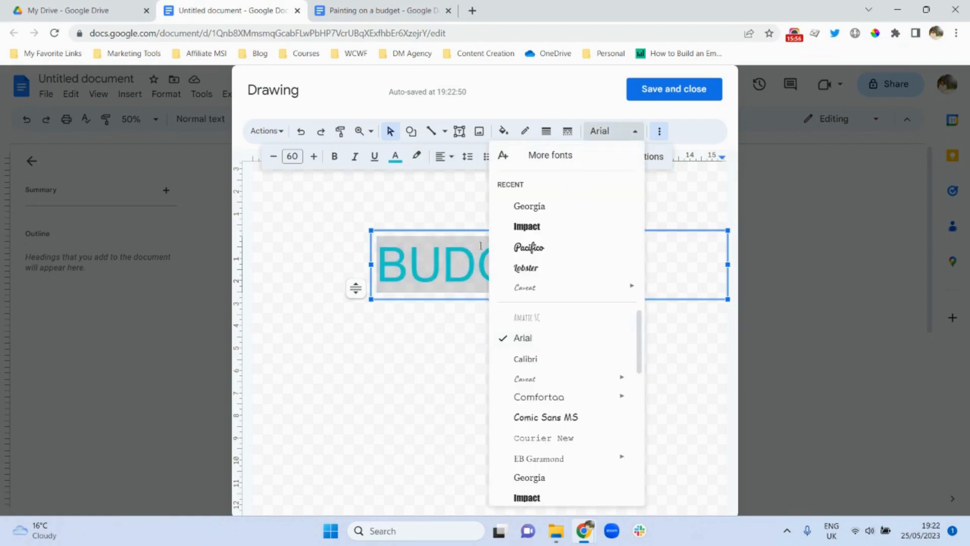
click(522, 231)
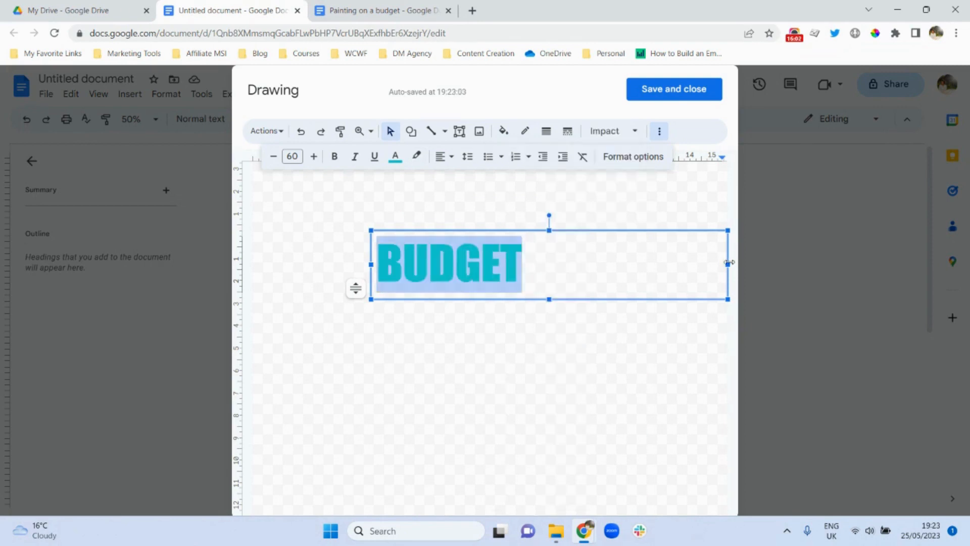
drag(727, 263, 536, 263)
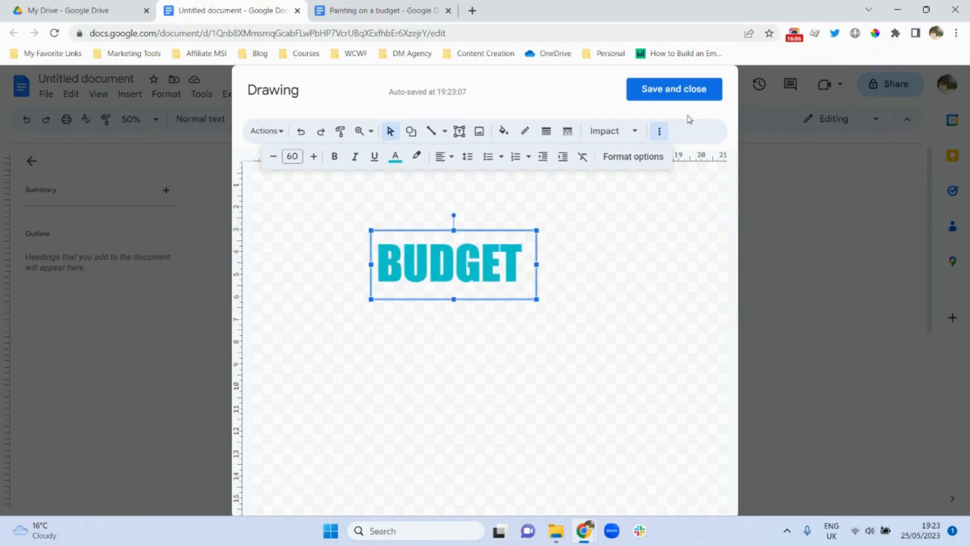
- Save the BUDGET drawing, set it in front of text, fixed on page, below the rollers
click(677, 91)
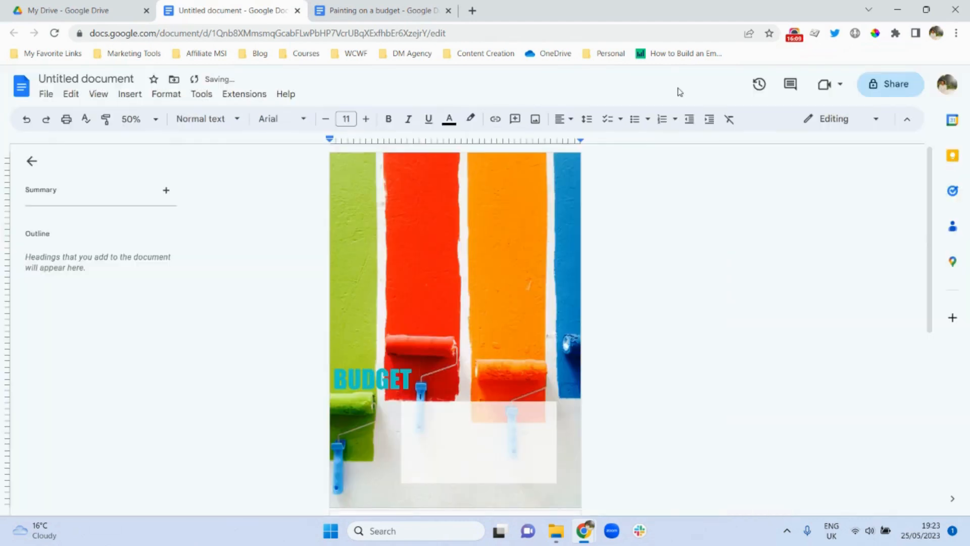
click(380, 376)
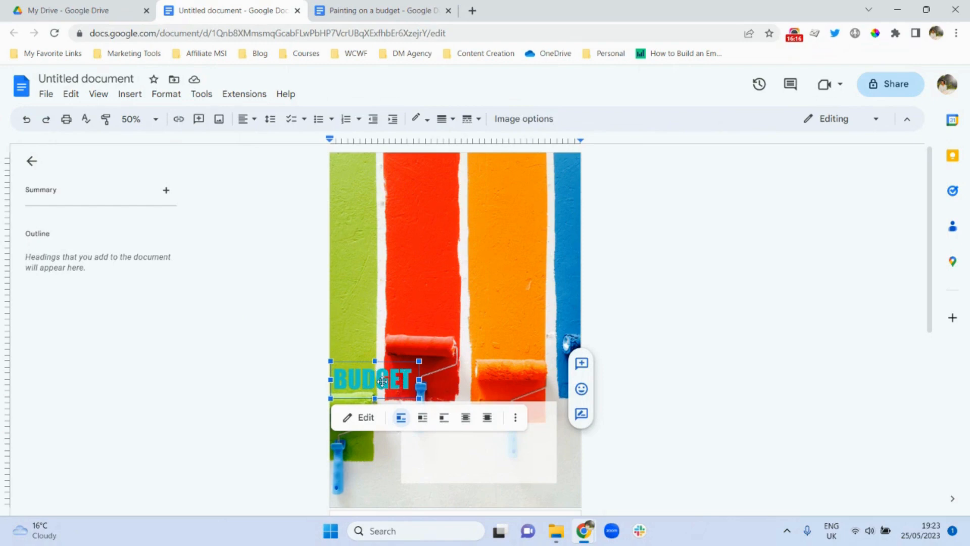
click(487, 418)
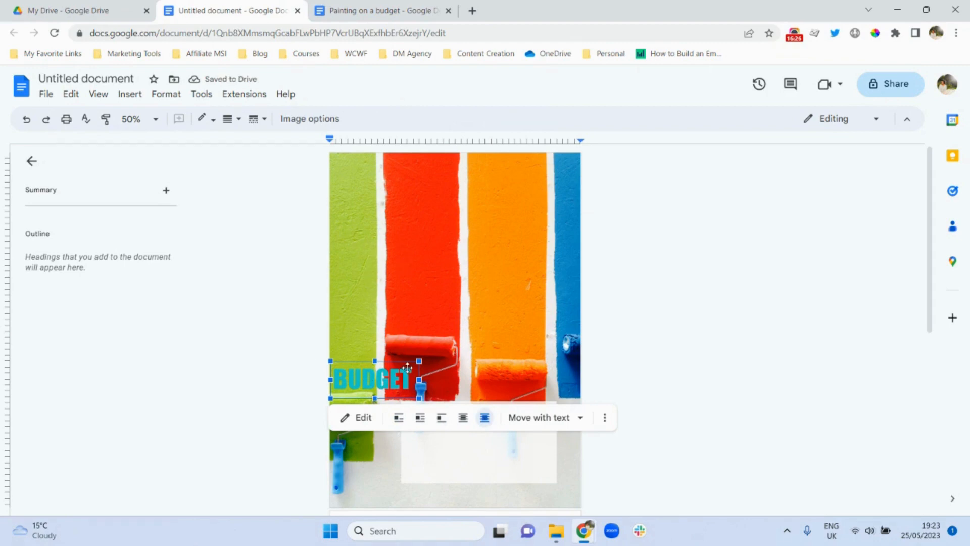
click(579, 417)
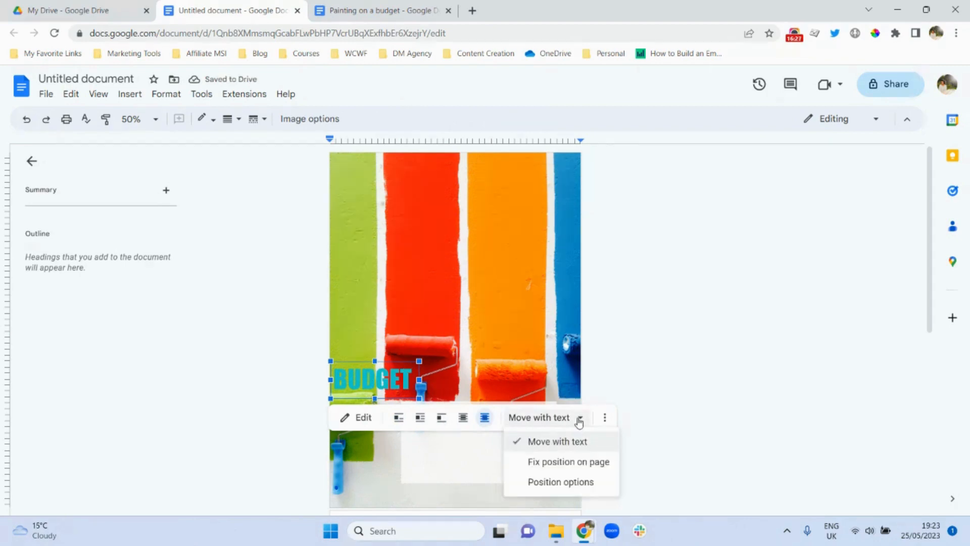
click(579, 462)
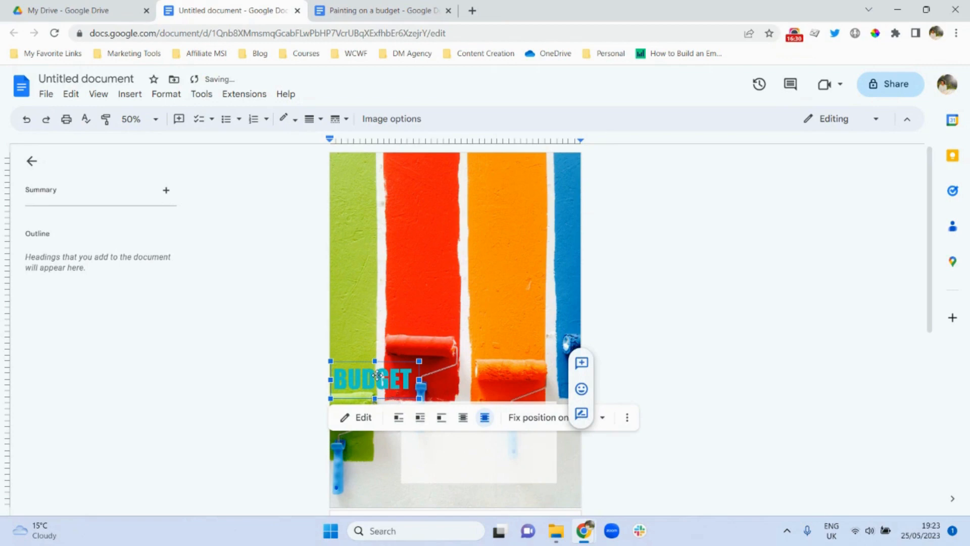
mouse_move(377, 375)
mouse_down()
mouse_move(422, 389)
mouse_move(490, 446)
mouse_up()
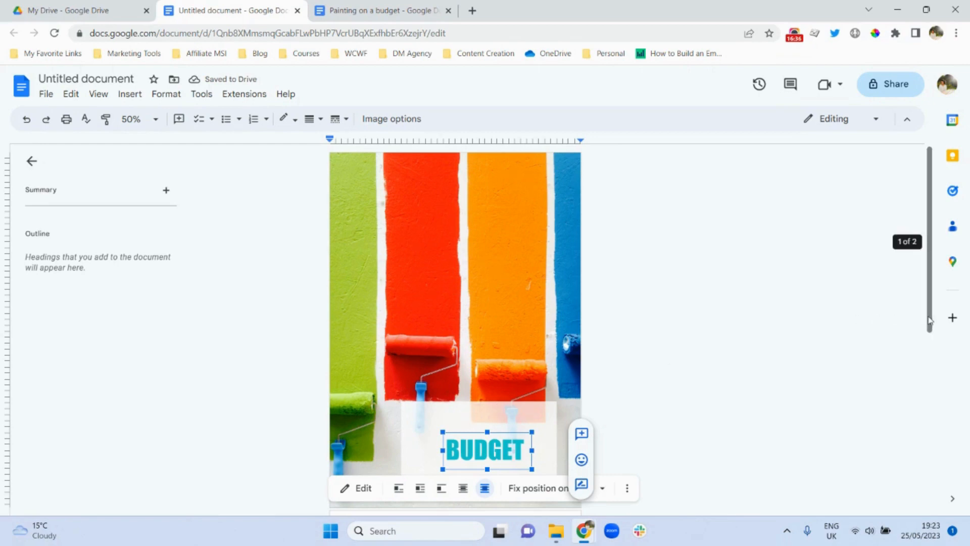
- Fine-tune BUDGET's placement over the lower right of the paint-roller photo
scroll(930, 321, down, 1)
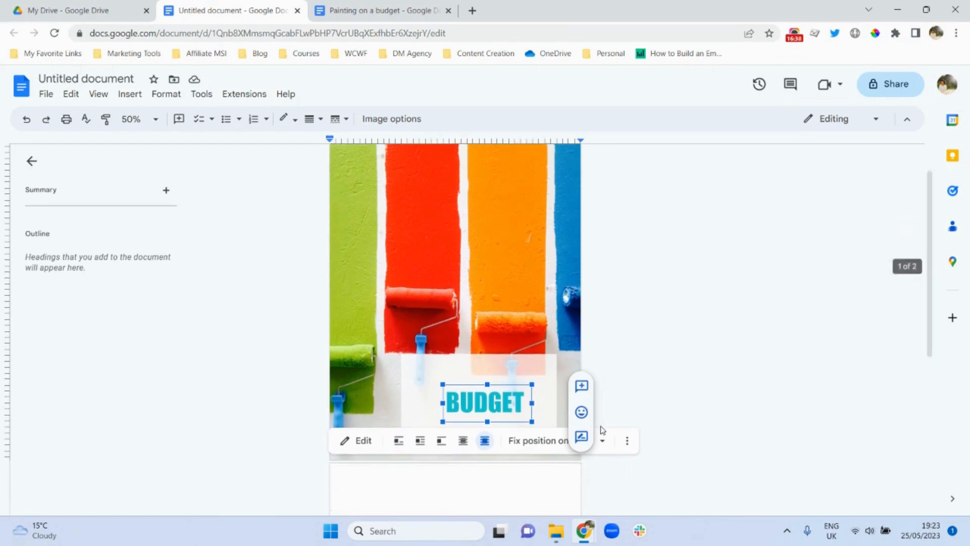
mouse_move(475, 399)
mouse_down()
mouse_move(489, 398)
mouse_move(404, 361)
mouse_up()
drag(484, 388, 502, 402)
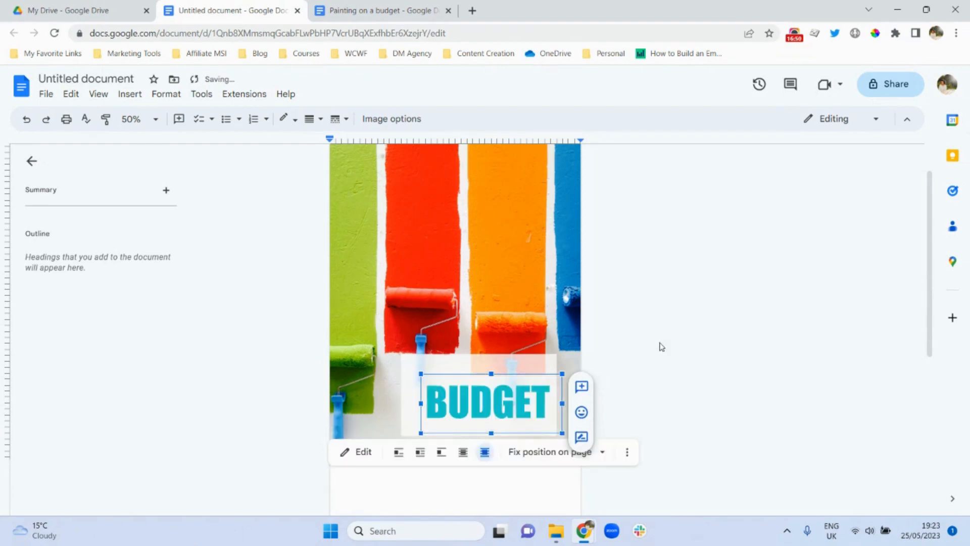
click(702, 336)
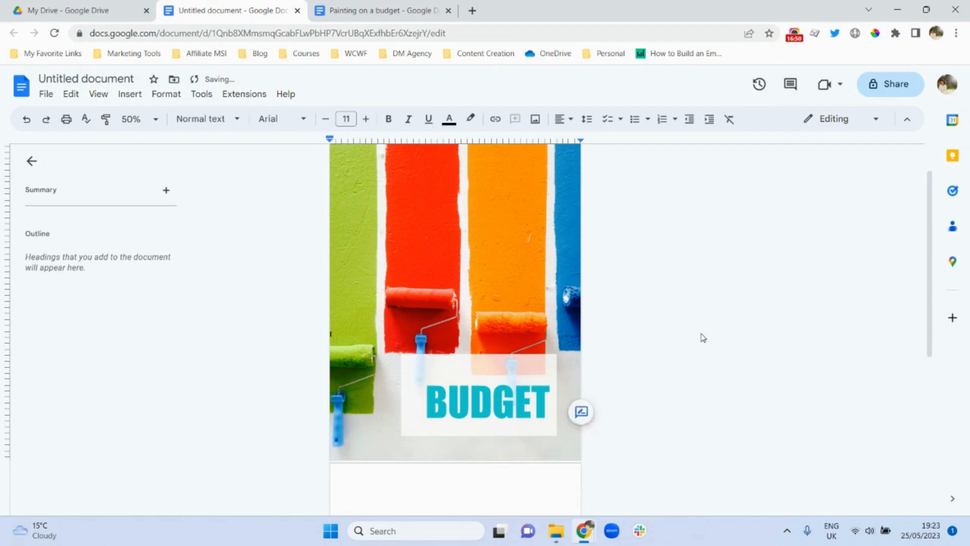
click(505, 404)
drag(505, 404, 503, 409)
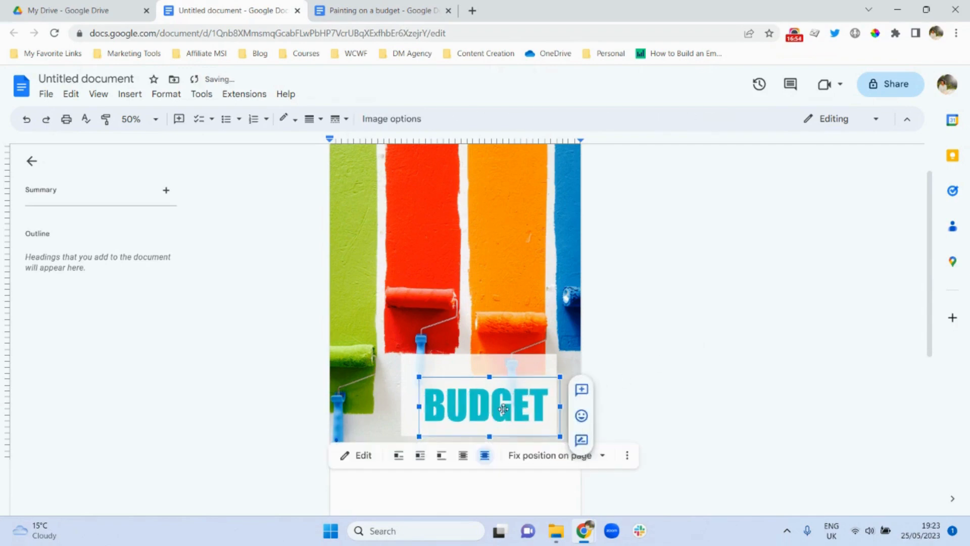
click(680, 357)
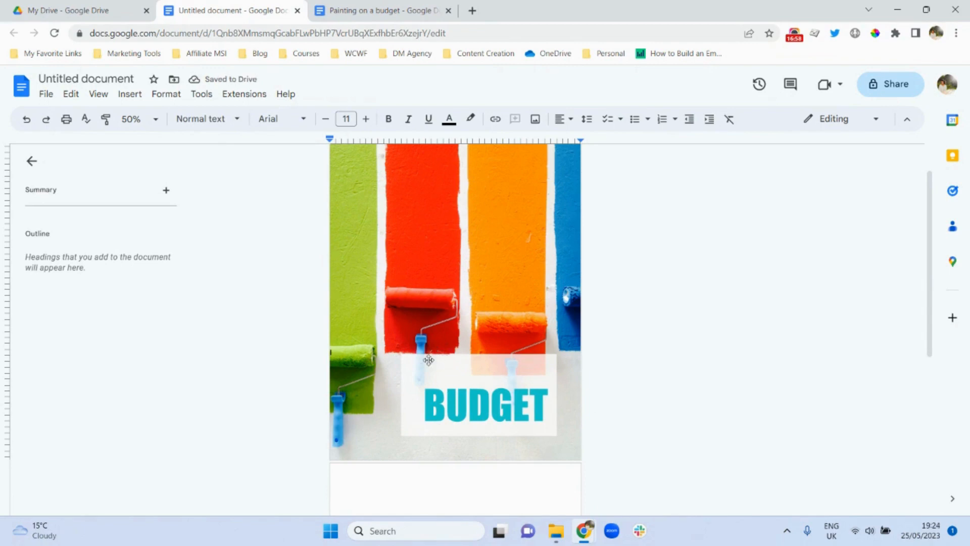
click(416, 367)
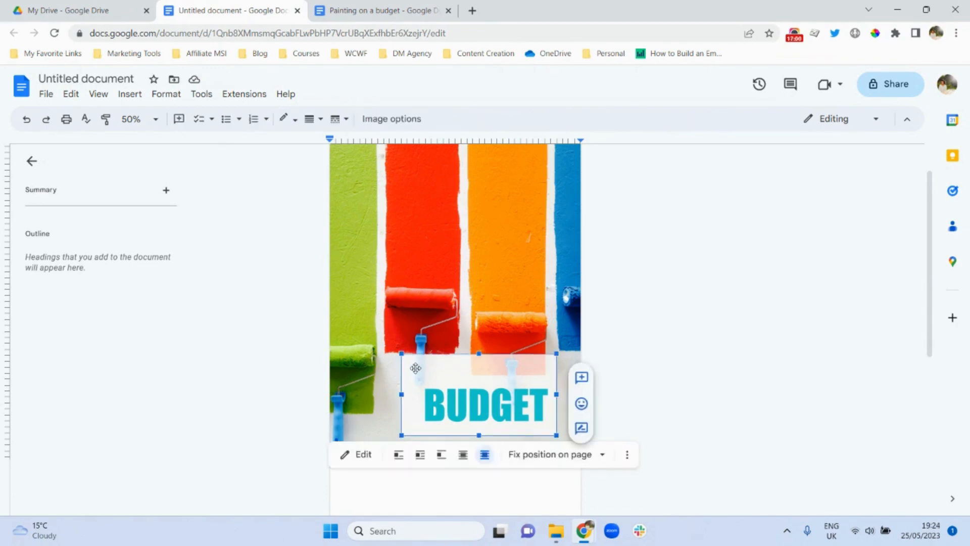
drag(415, 368, 515, 419)
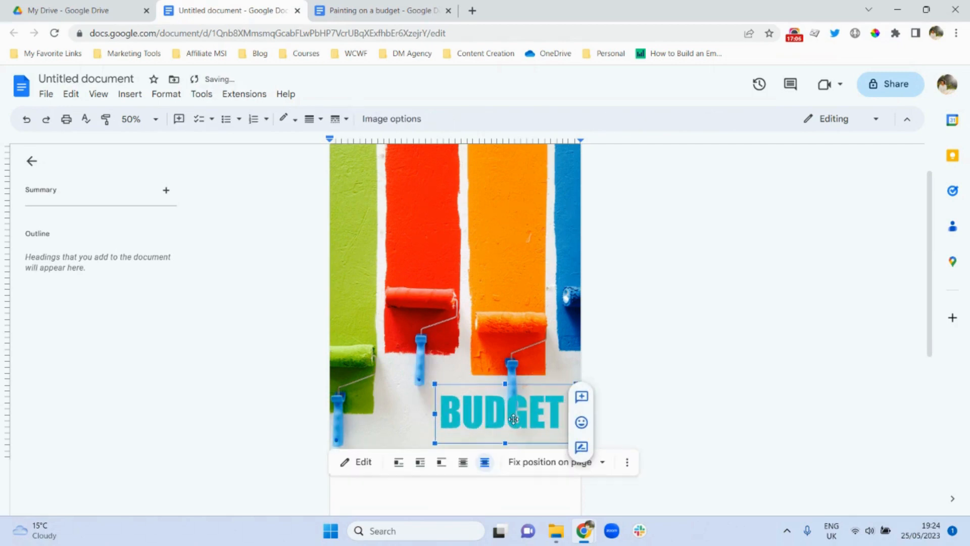
click(665, 334)
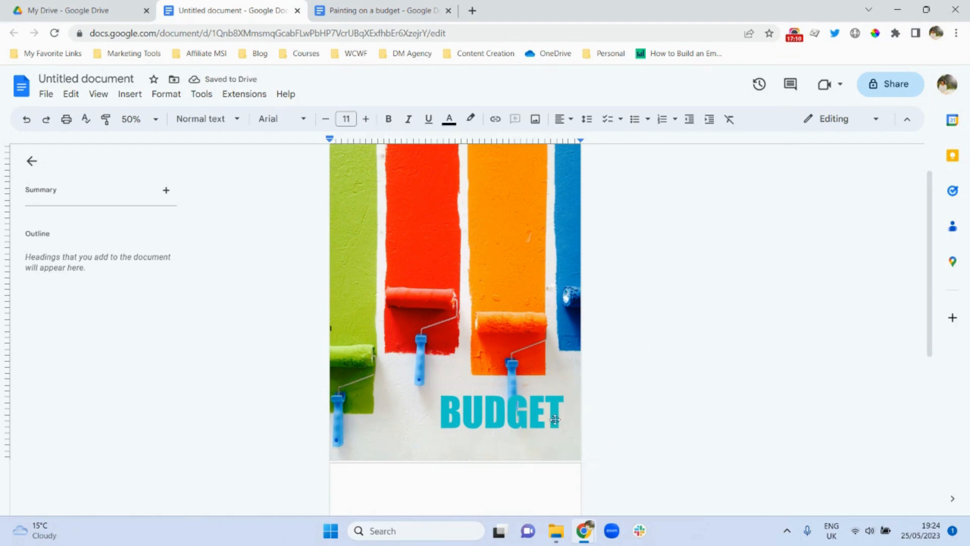
click(492, 408)
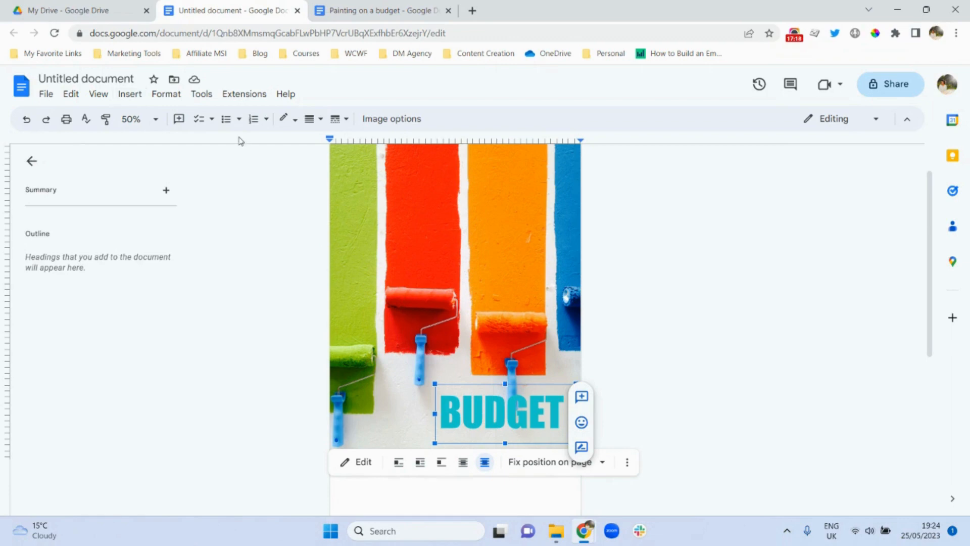
click(414, 322)
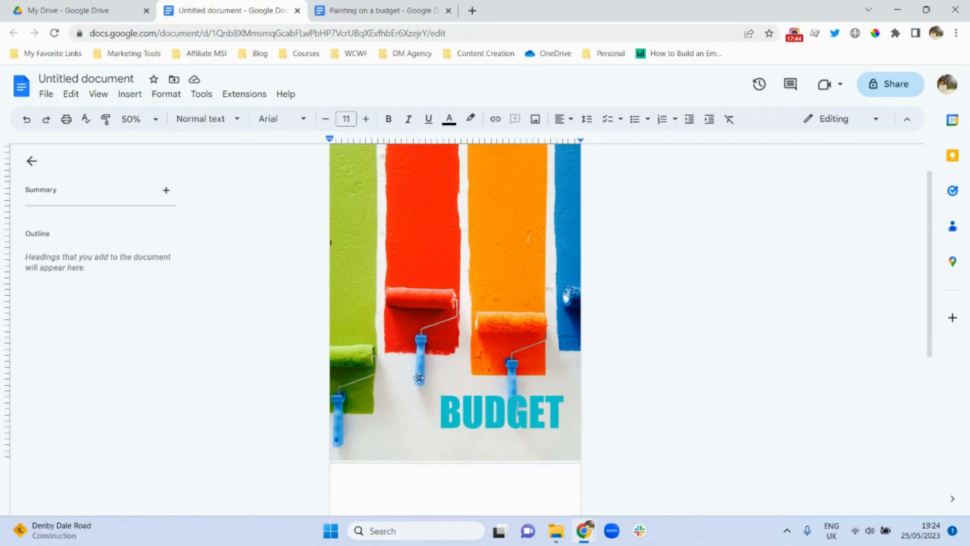
click(130, 98)
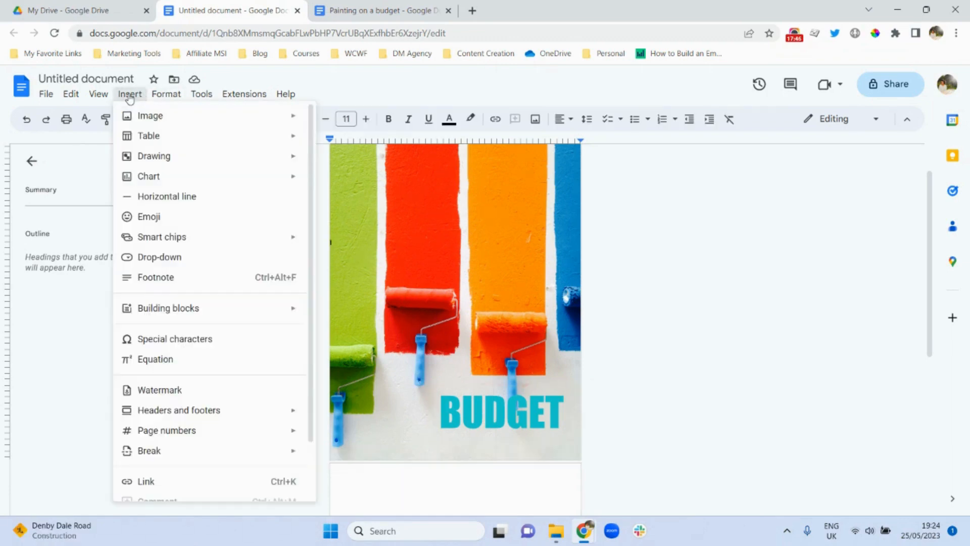
- Start a new drawing with a text box reading 'PAINTING ON A'
mouse_move(300, 163)
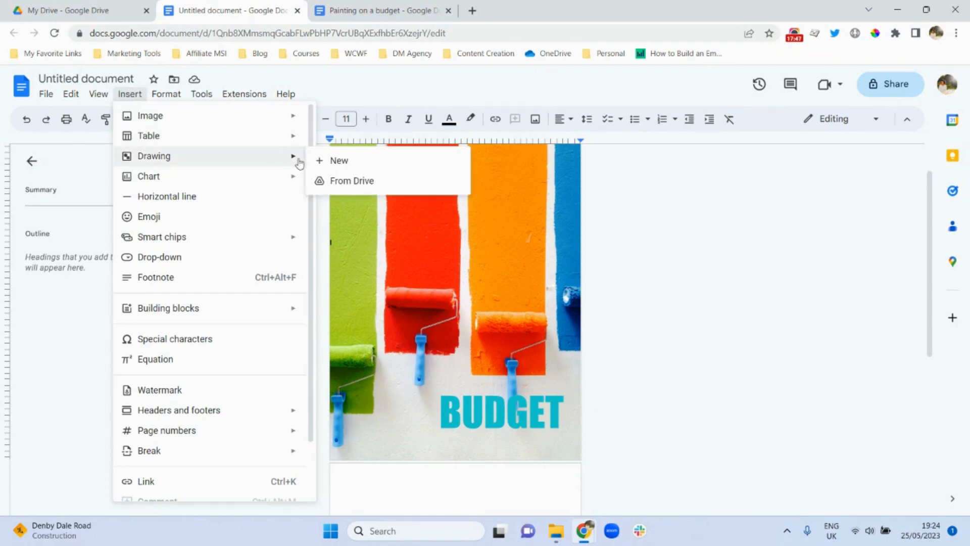
click(351, 166)
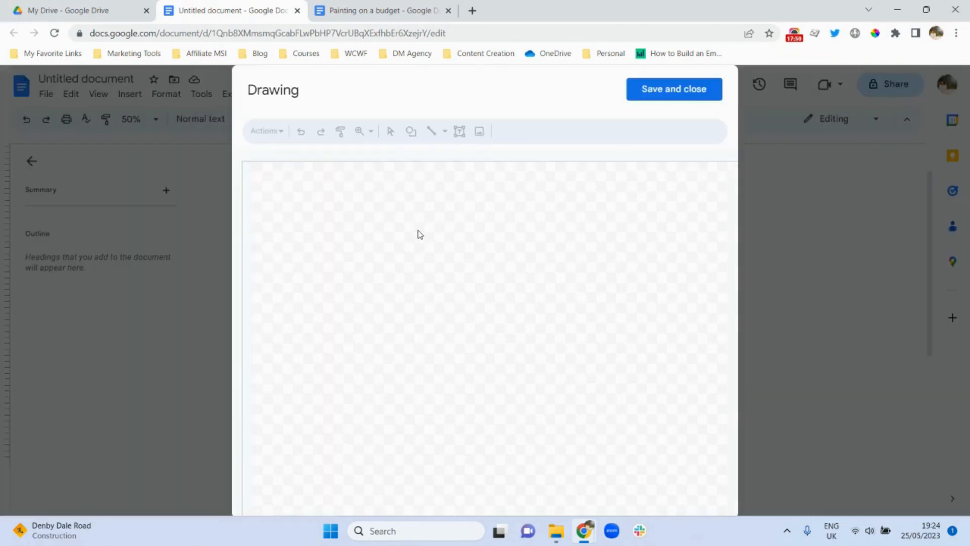
click(459, 134)
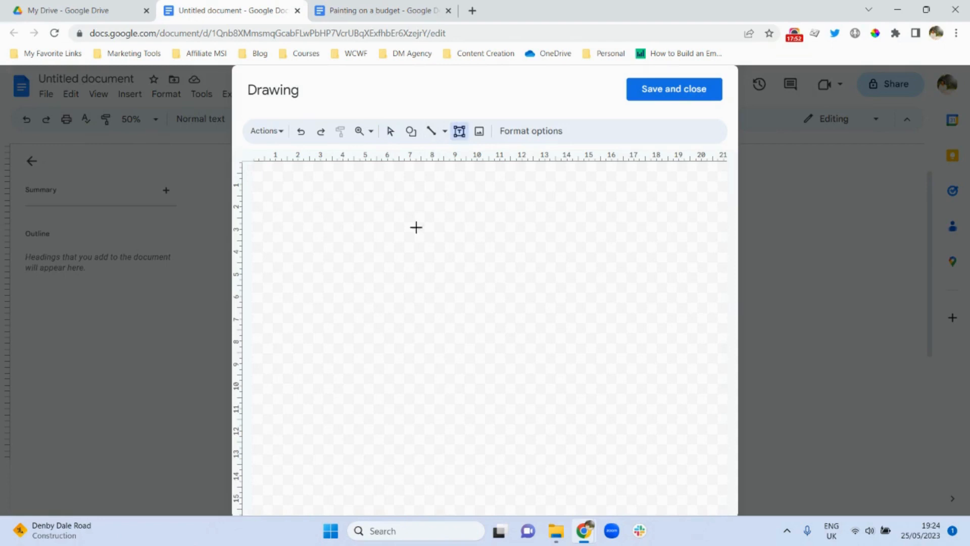
click(404, 268)
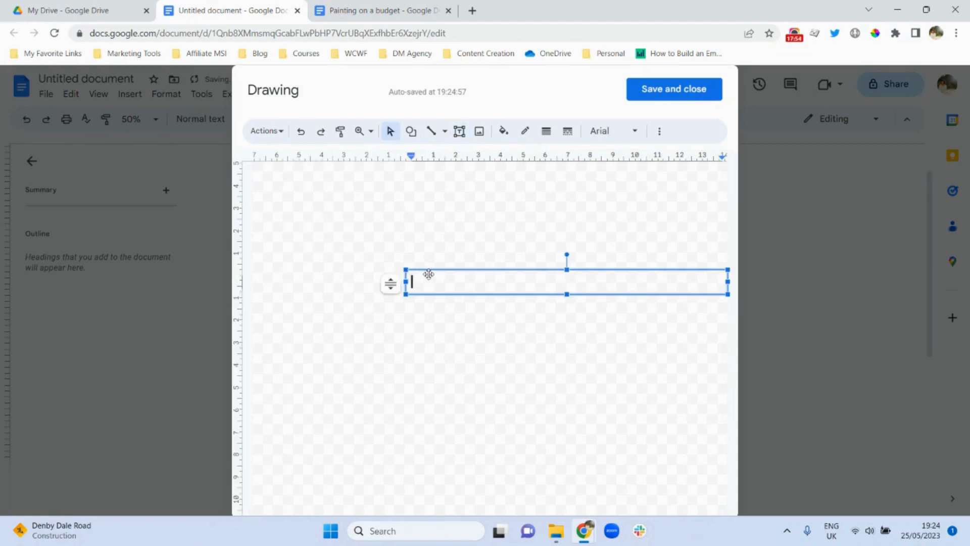
text(PAINTING ON A)
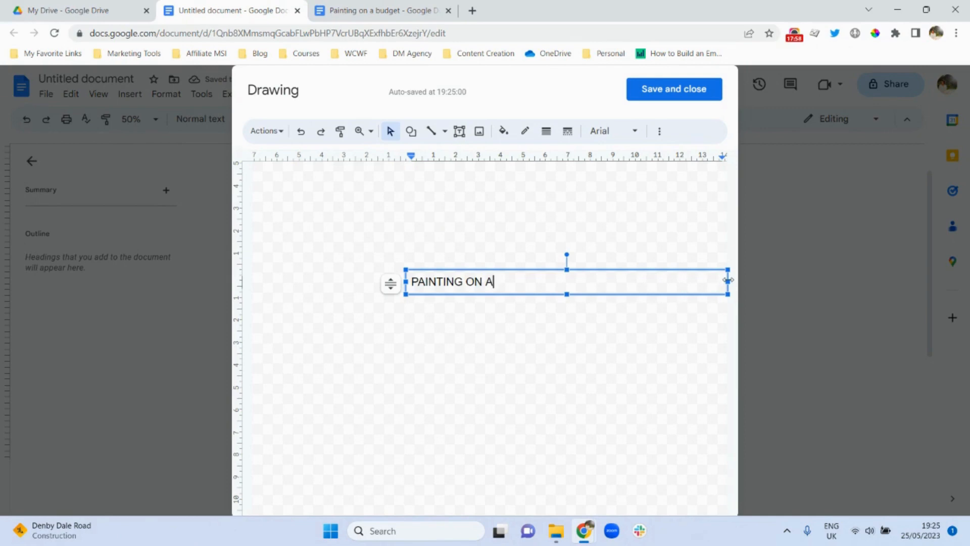
drag(728, 280, 507, 290)
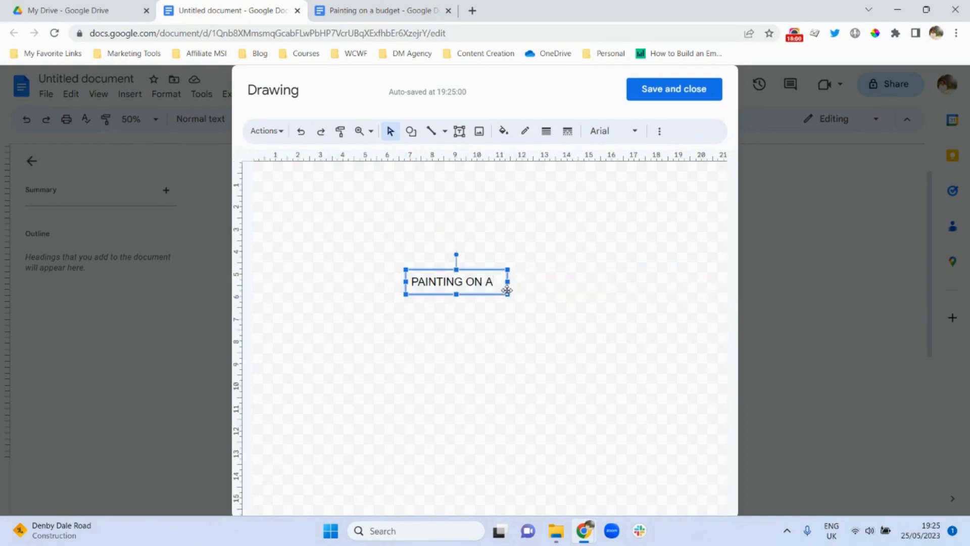
- Make PAINTING ON A 30 pt bold Arial on one line and save it to the cover
triple_click(438, 276)
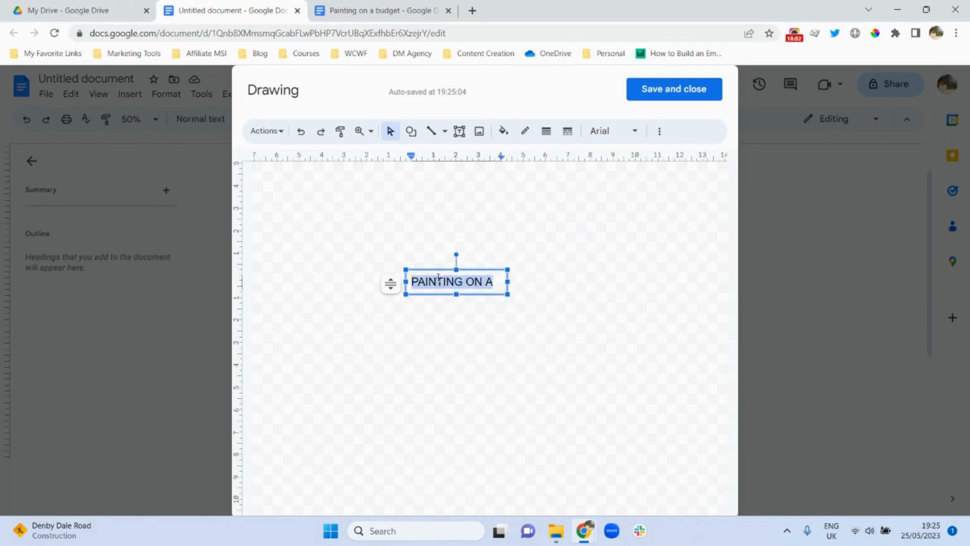
click(659, 132)
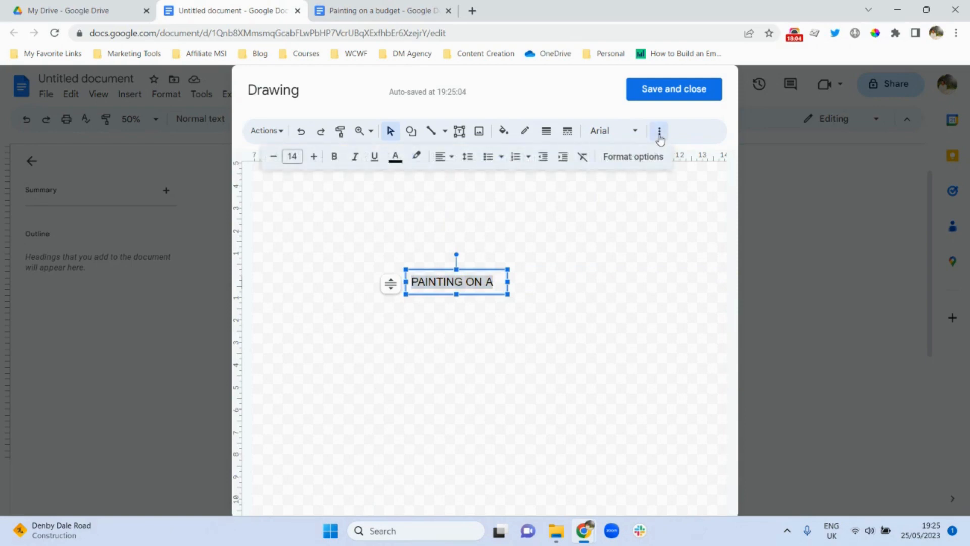
click(292, 156)
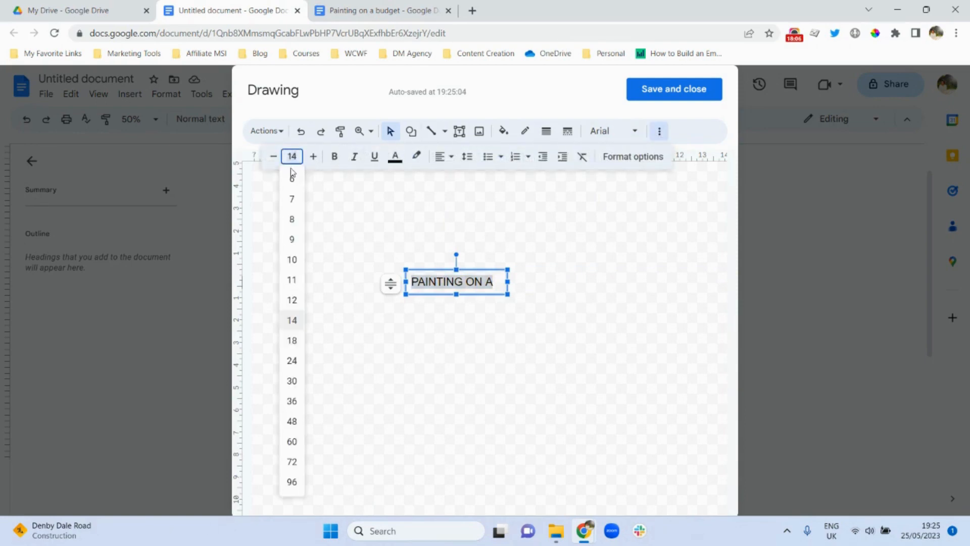
click(292, 381)
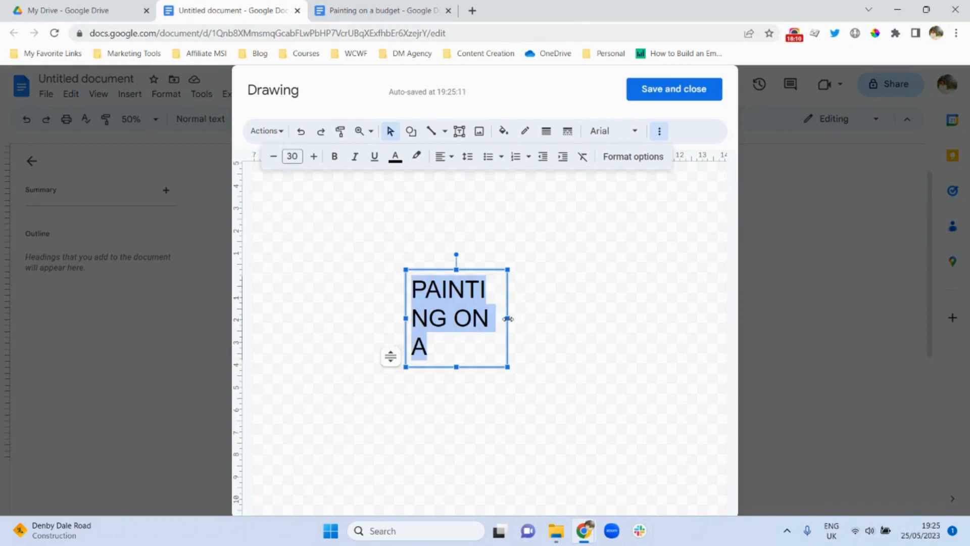
drag(507, 318, 606, 312)
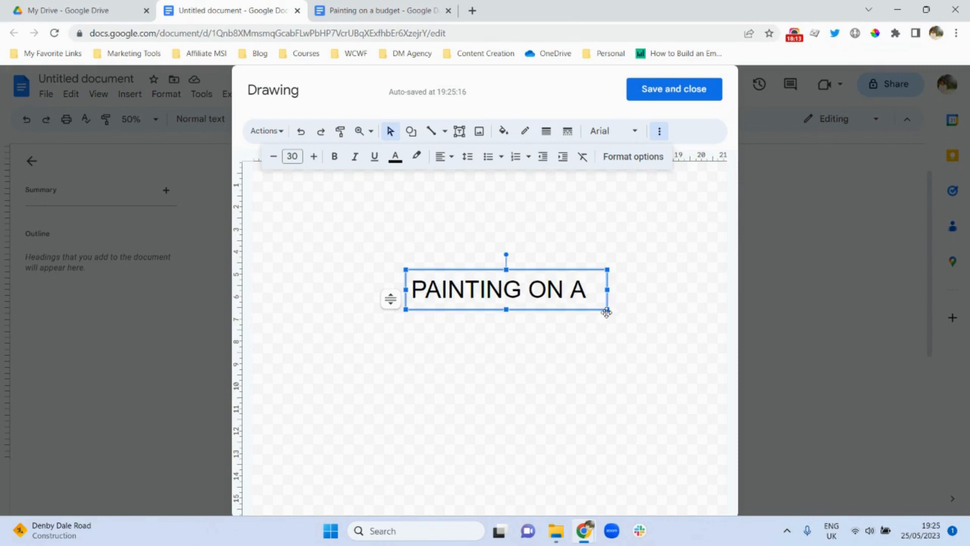
triple_click(442, 292)
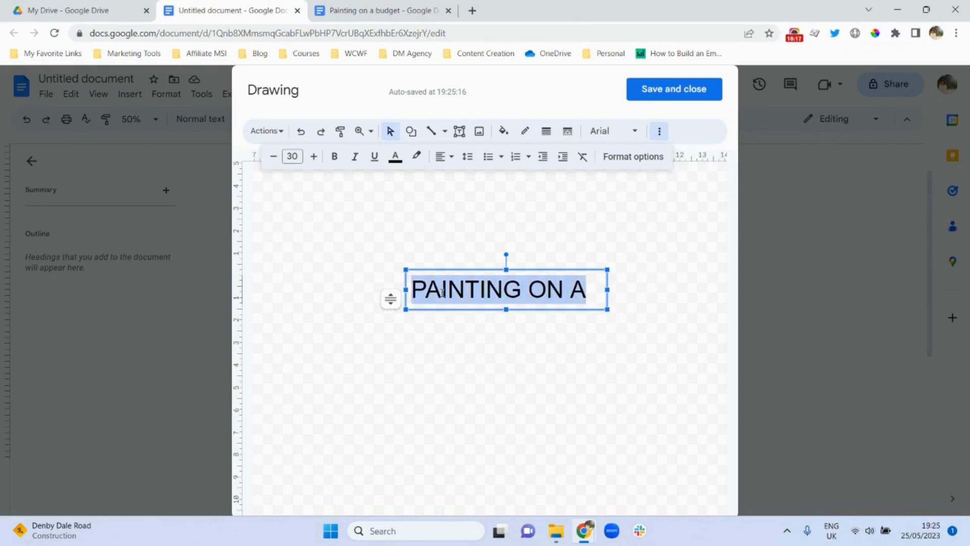
click(334, 157)
click(623, 132)
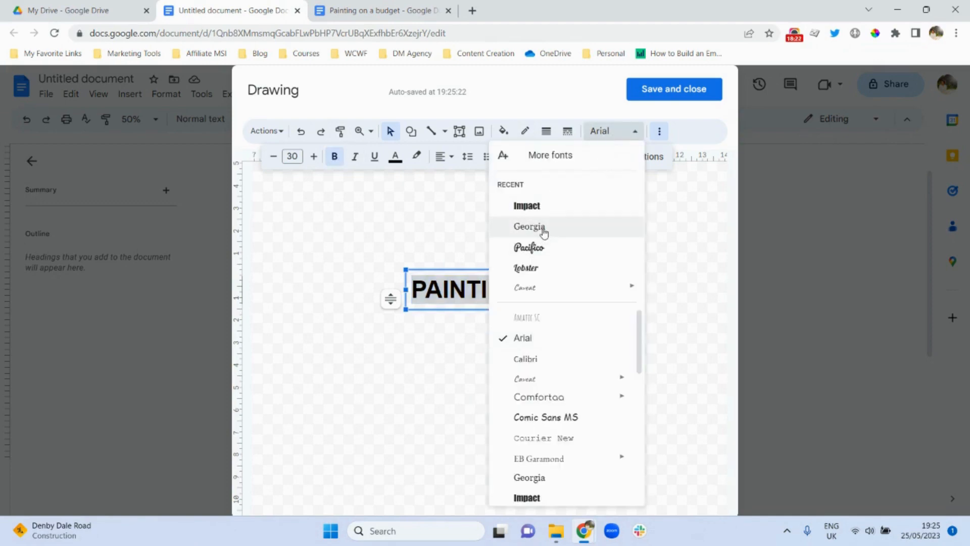
click(453, 342)
click(502, 290)
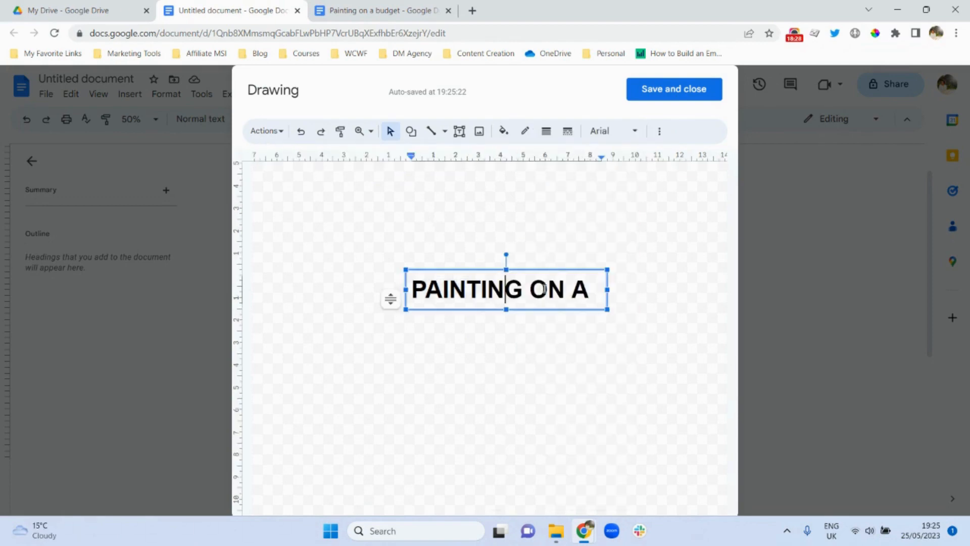
click(669, 90)
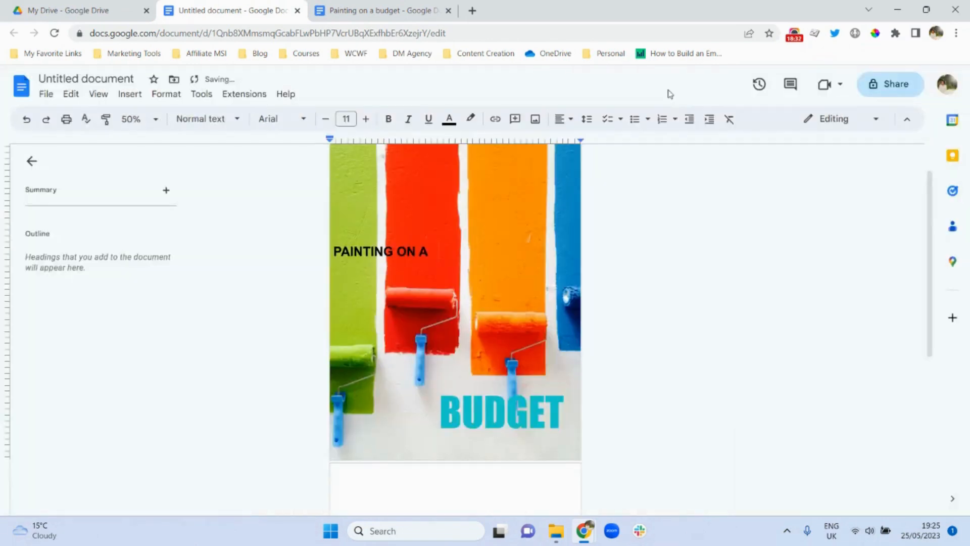
- Set PAINTING ON A in front of text, fixed on page, and place it just above BUDGET
click(382, 253)
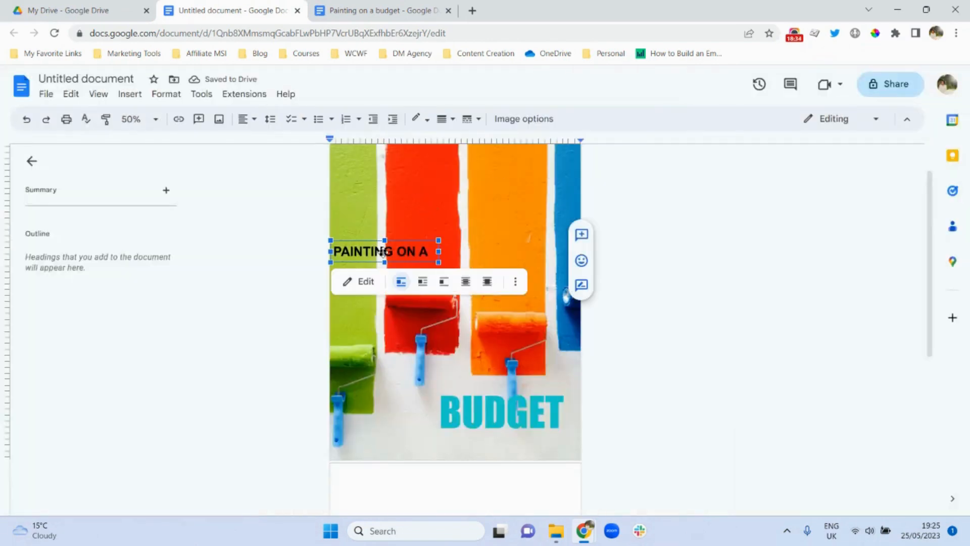
click(485, 288)
click(573, 289)
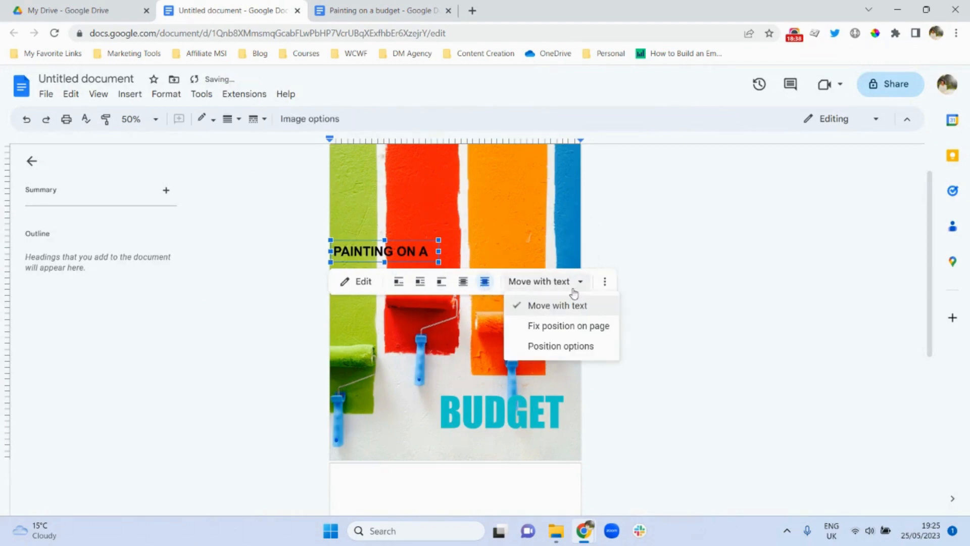
click(568, 325)
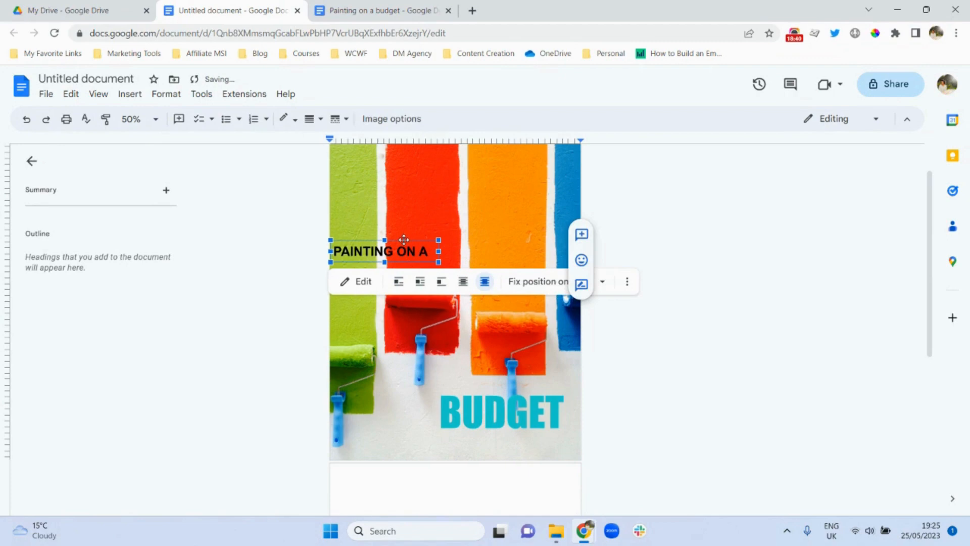
drag(404, 204, 453, 301)
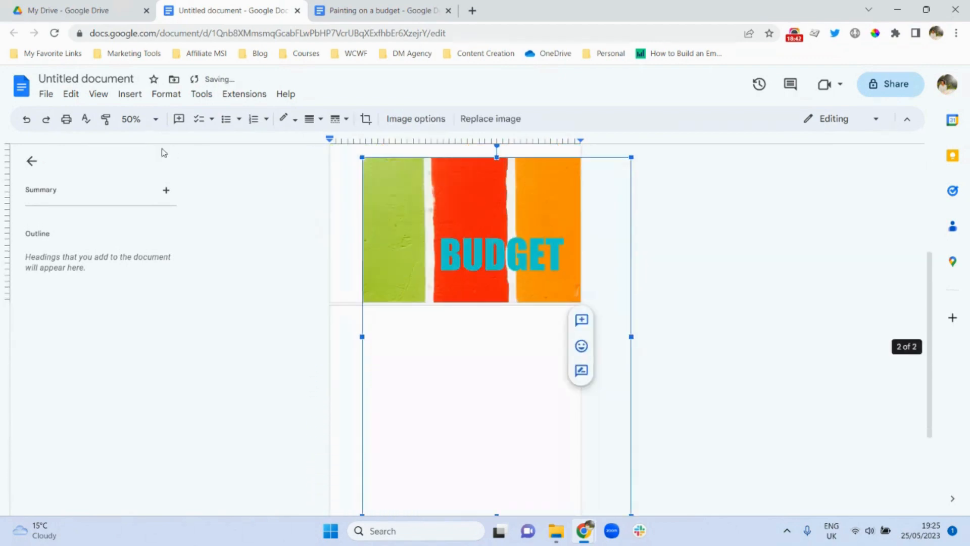
click(26, 120)
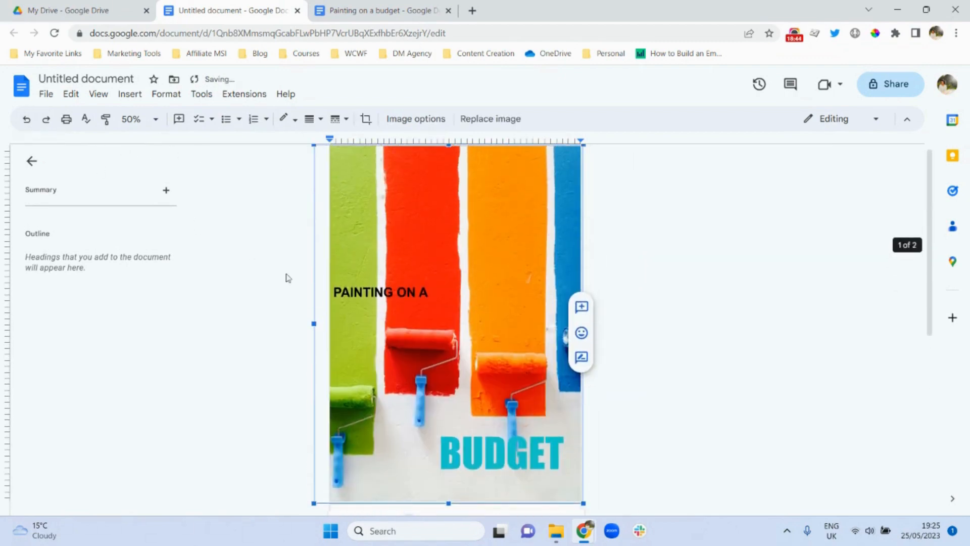
click(345, 290)
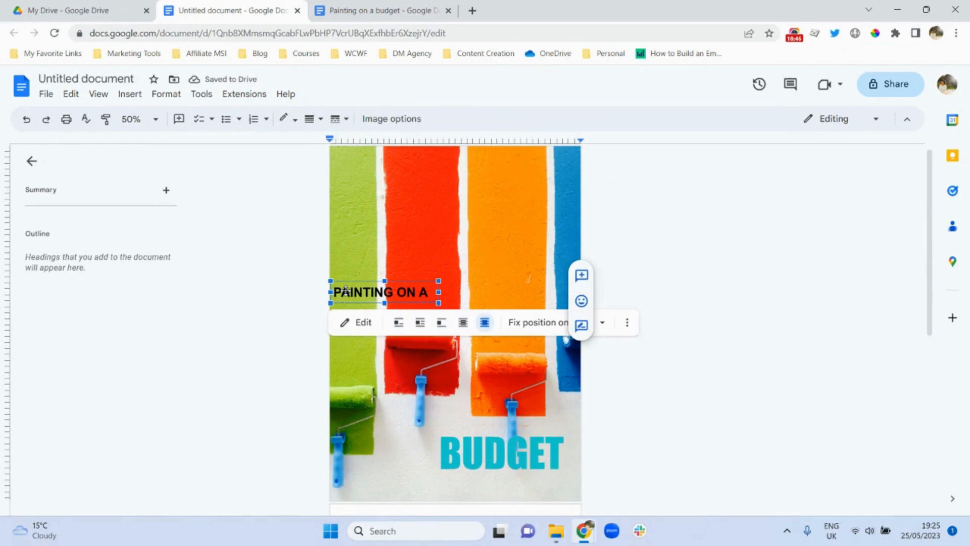
mouse_move(345, 290)
mouse_down()
mouse_move(422, 342)
mouse_move(484, 424)
mouse_move(437, 405)
mouse_up()
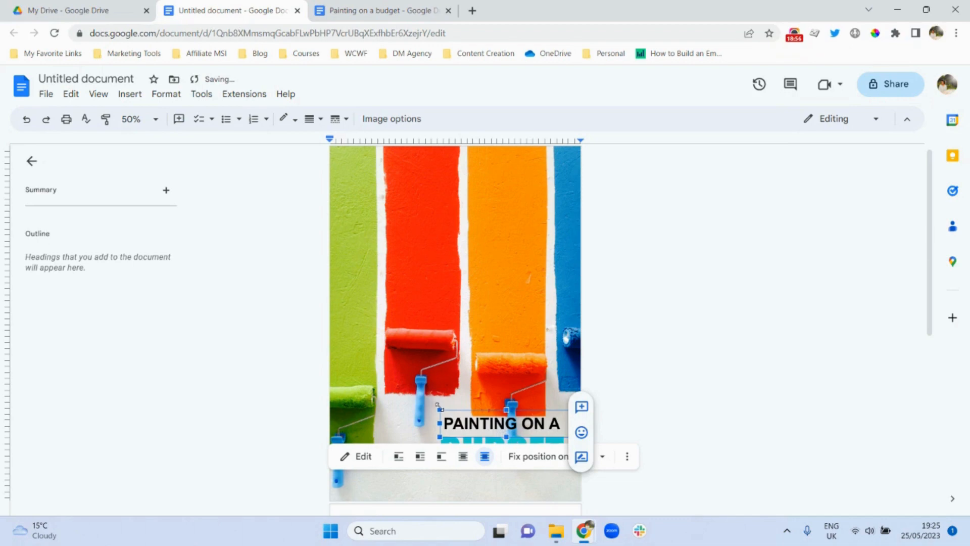
click(690, 389)
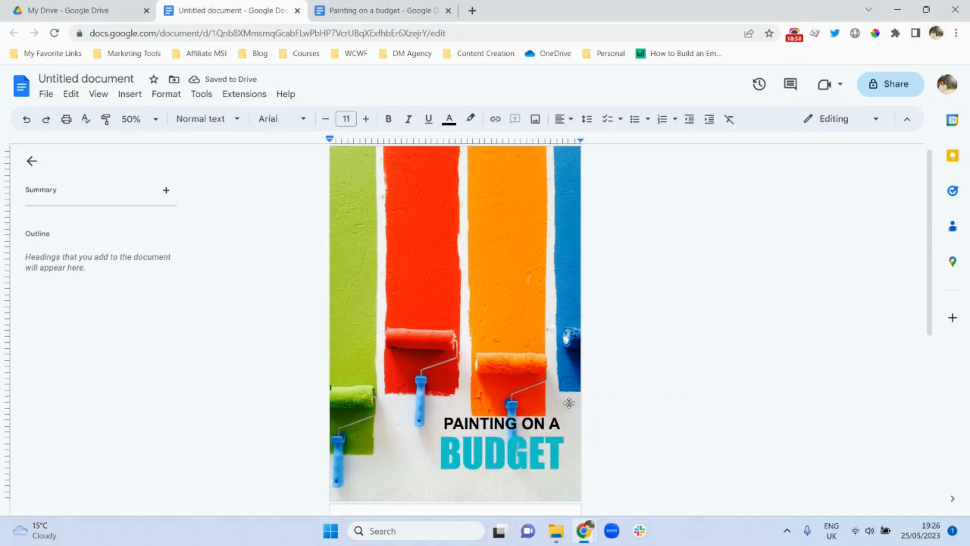
- Nudge the BUDGET and PAINTING ON A drawings a few steps lower on the photo
click(534, 421)
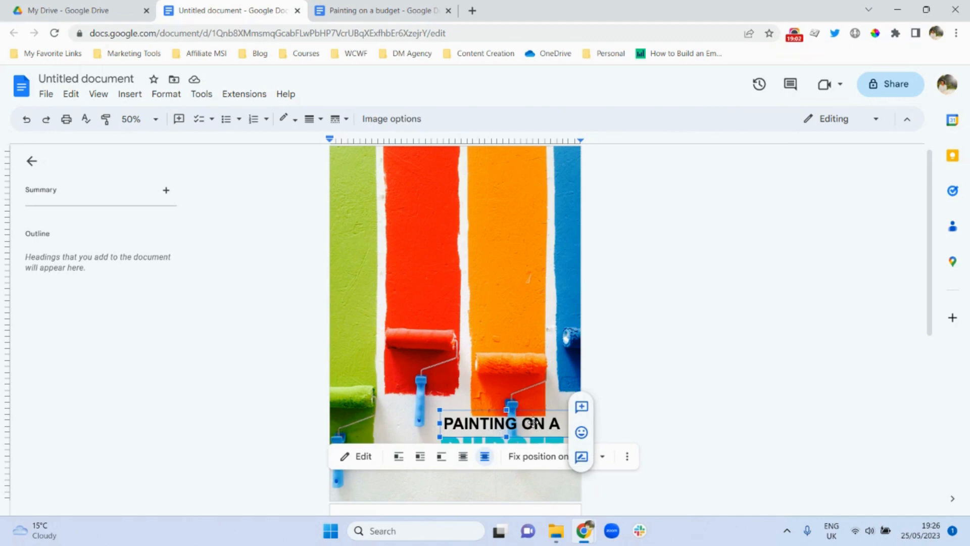
drag(533, 421, 533, 421)
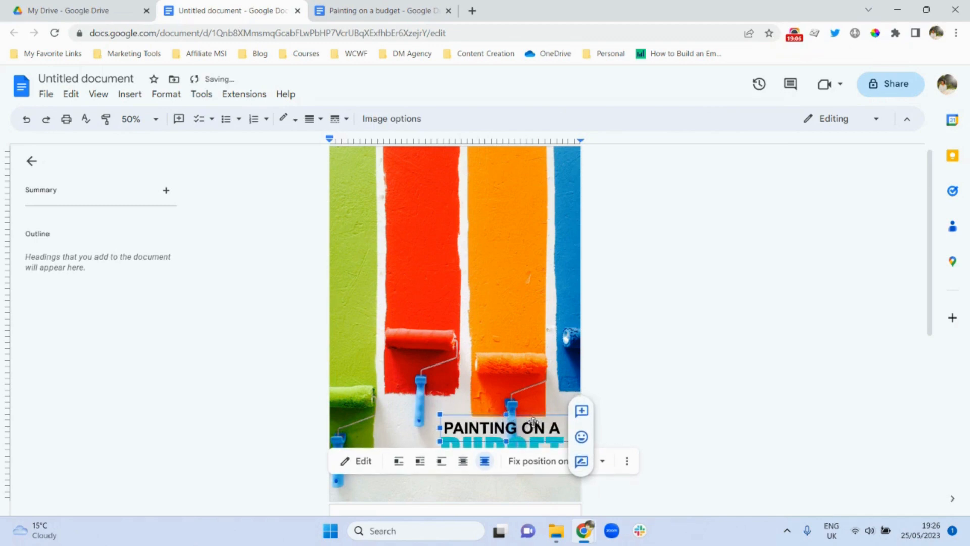
click(677, 420)
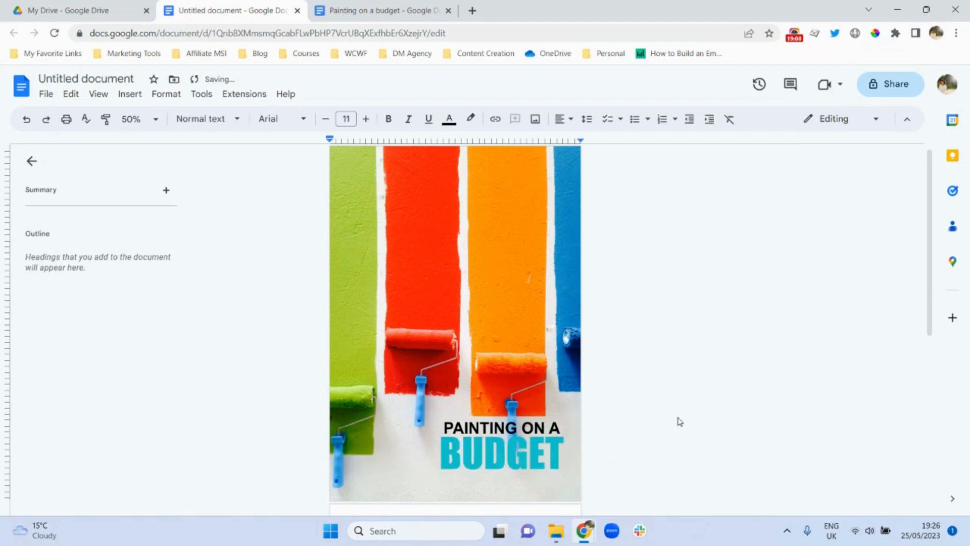
click(498, 457)
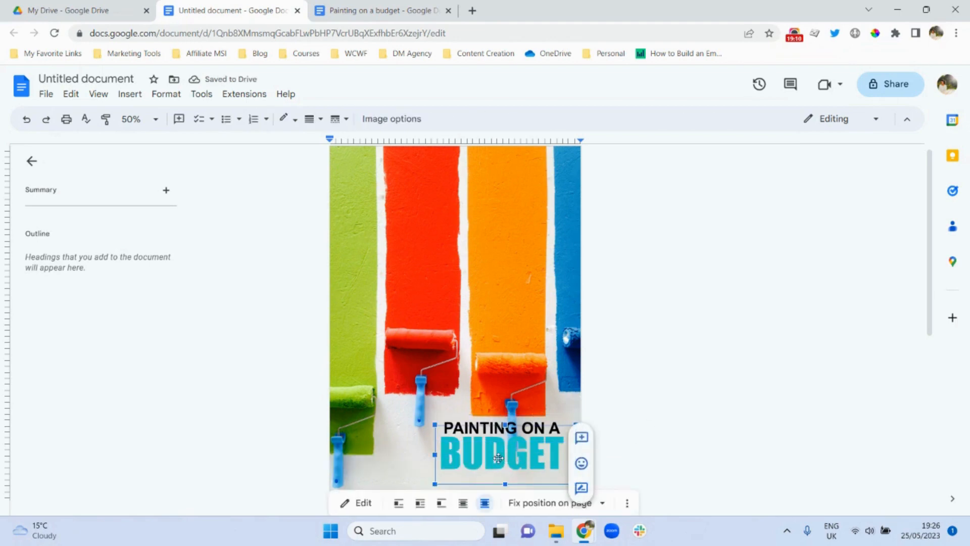
key(Down)
key(Down)
key(Down)
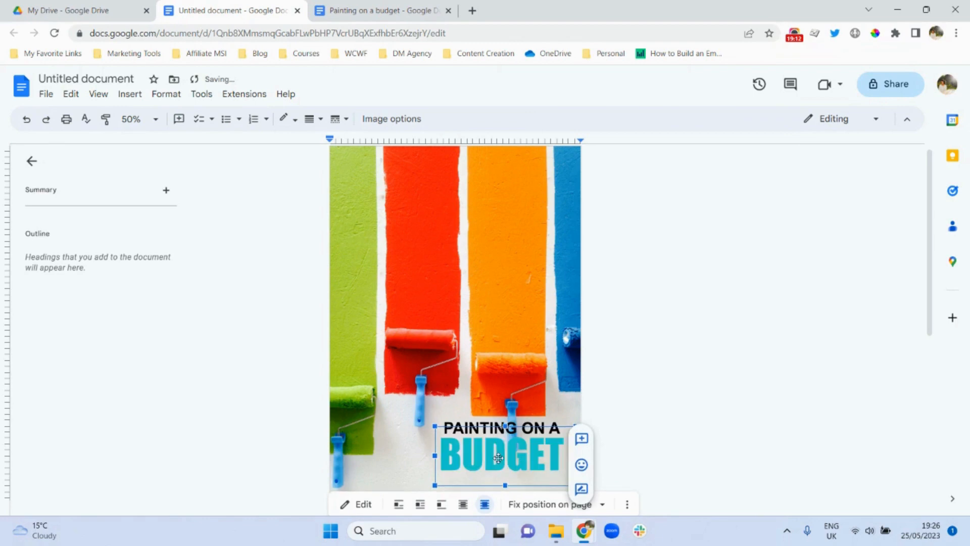
key(Down)
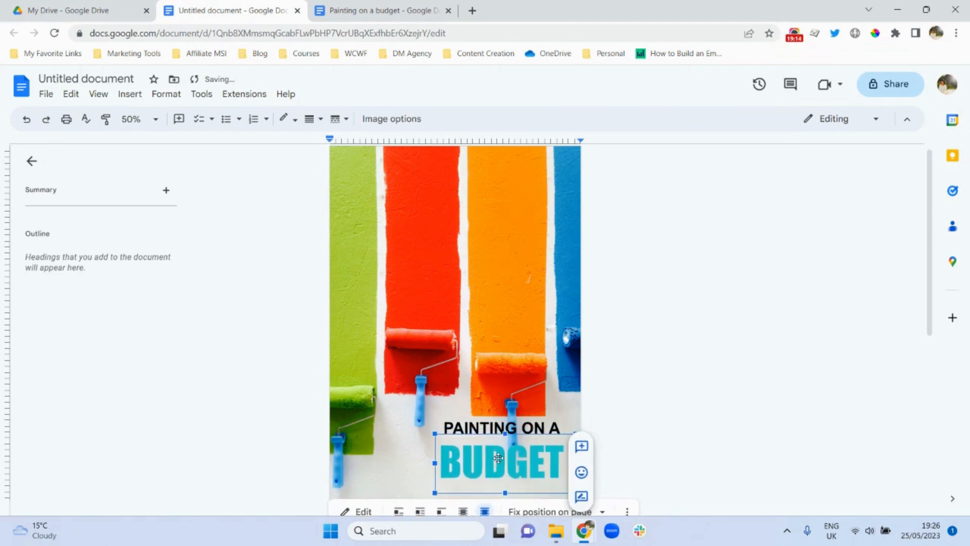
key(Down)
key(Down)
key(Down)
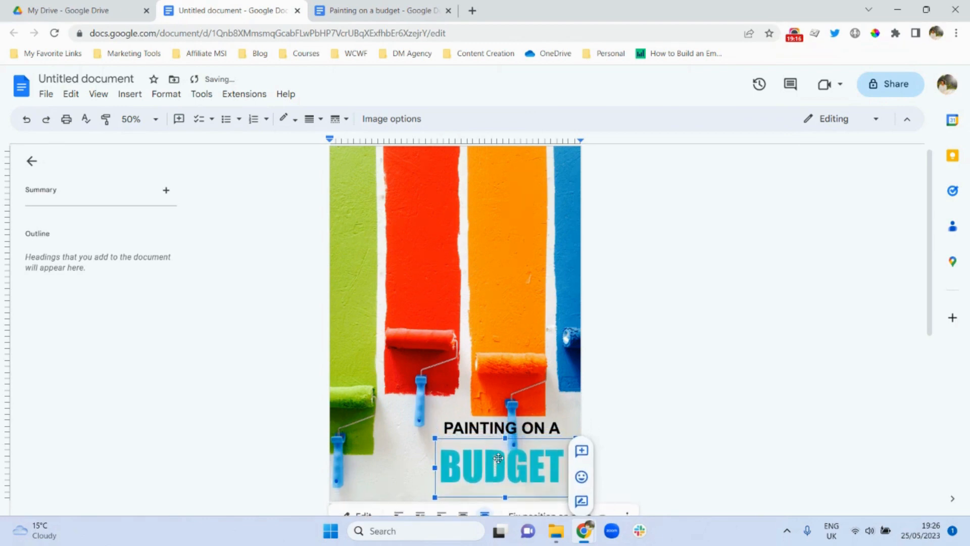
click(691, 408)
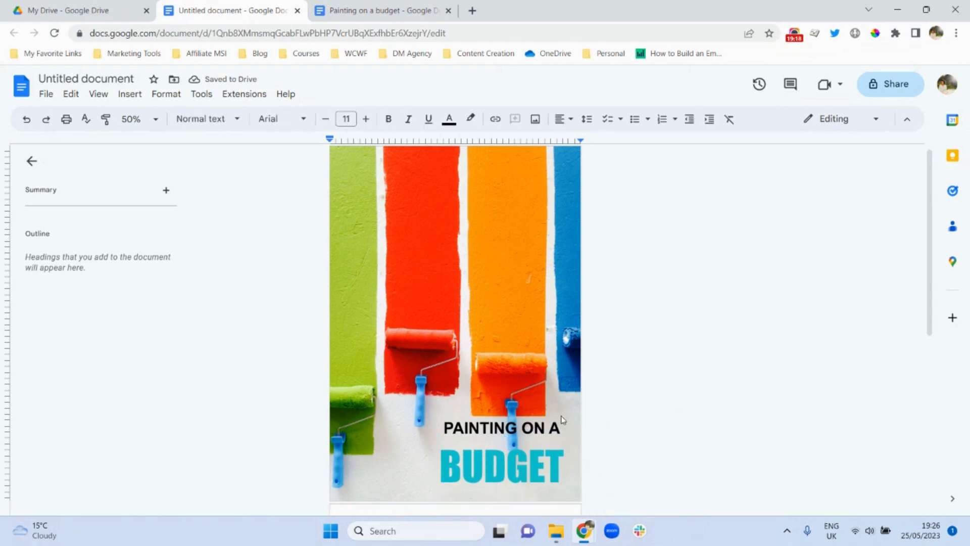
click(523, 428)
key(Down)
key(Down)
key(Down)
key(Down)
key(Down)
key(Down)
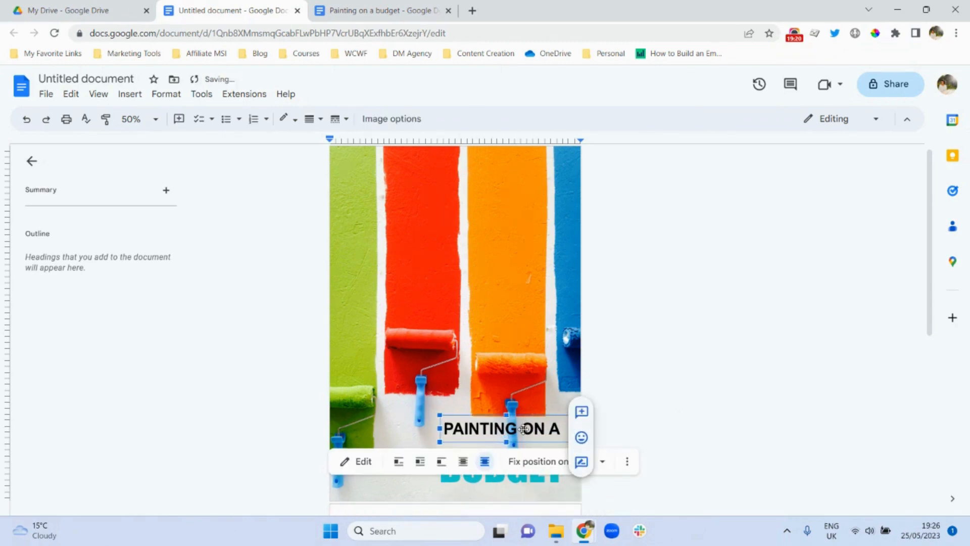
key(Down)
key(Down)
key(Down)
key(Down)
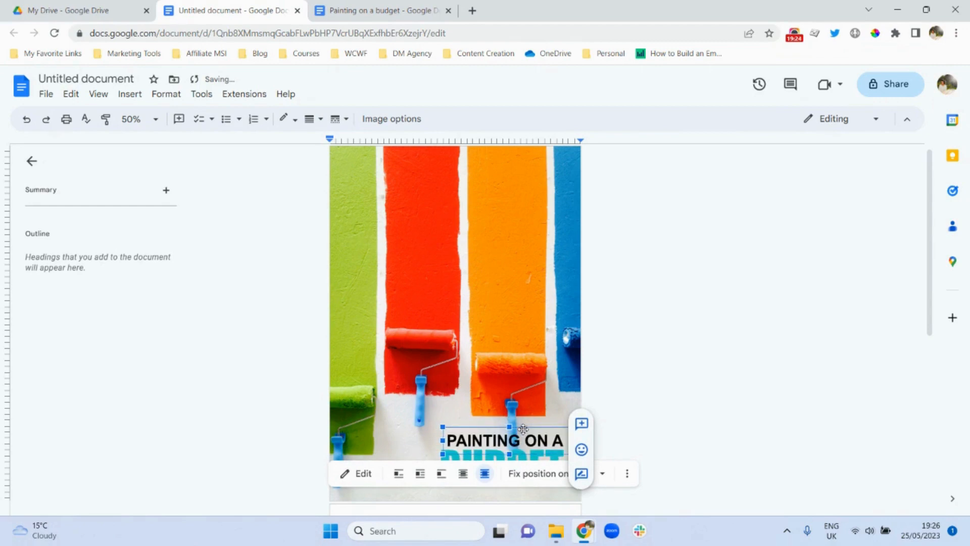
click(688, 403)
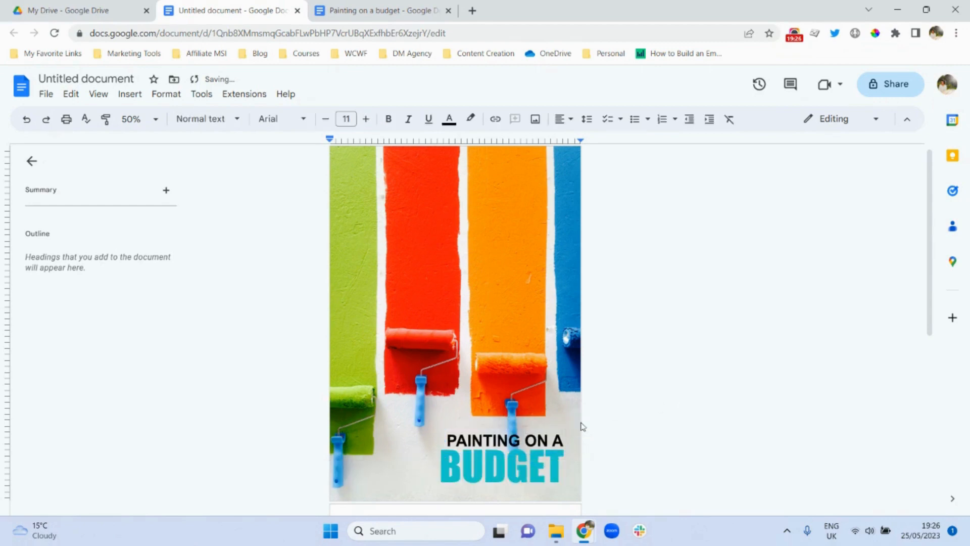
- Resize PAINTING ON A from its left handle so it lines up with BUDGET's left edge
click(523, 440)
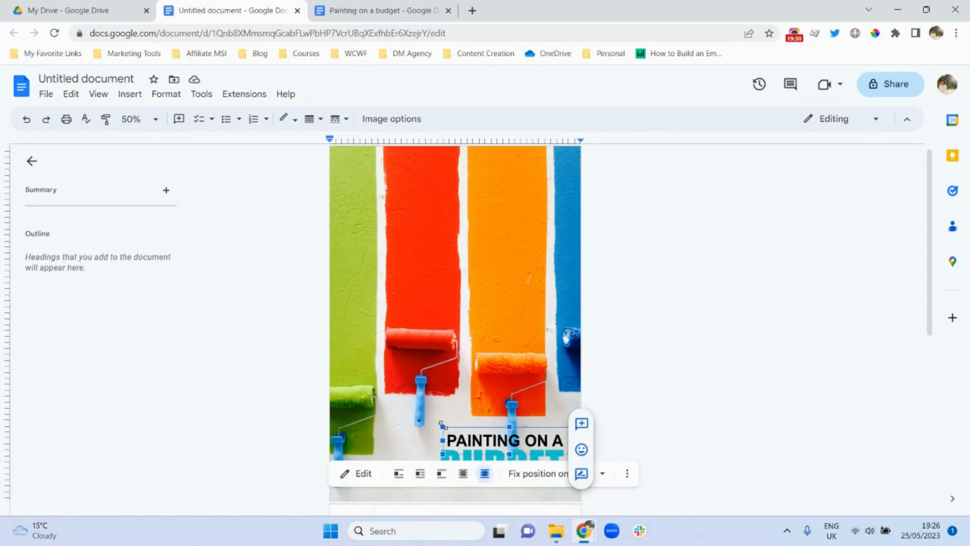
drag(441, 425, 437, 426)
click(697, 387)
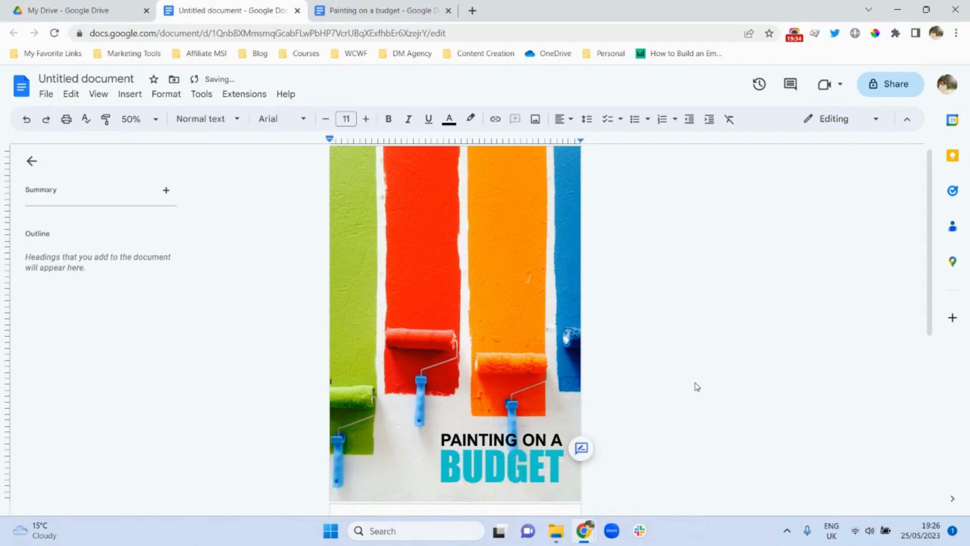
drag(927, 326, 928, 363)
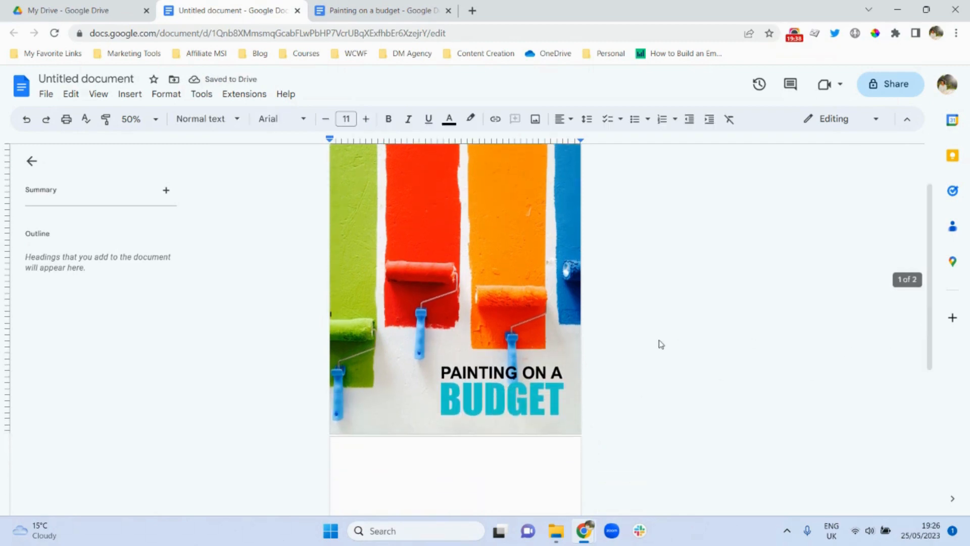
click(483, 409)
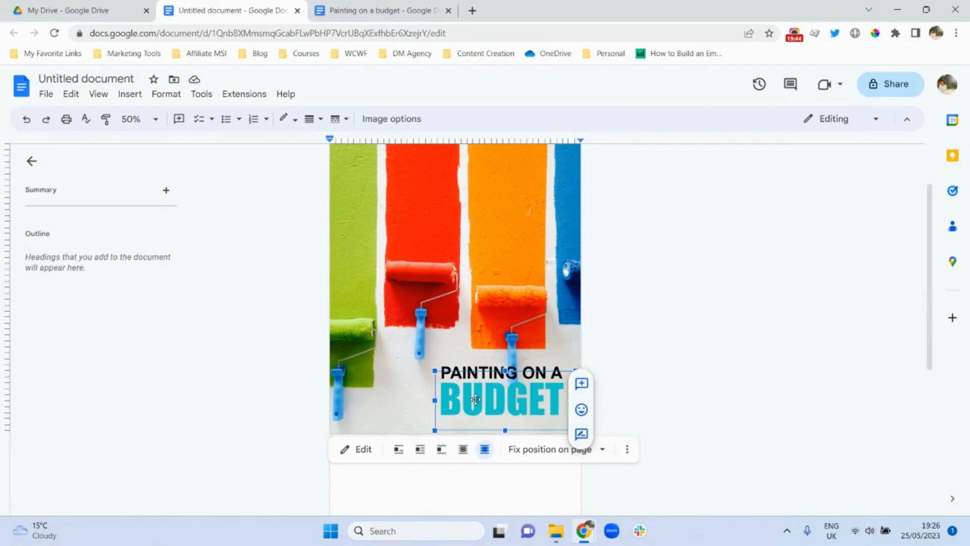
- Recolour the BUDGET text to bright custom cyan #37ffff and save the drawing back
click(354, 448)
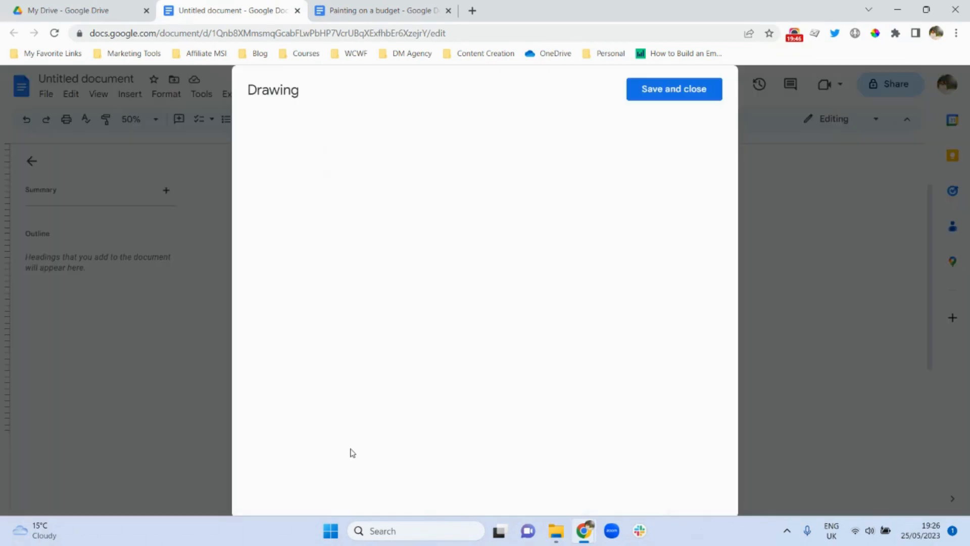
click(451, 264)
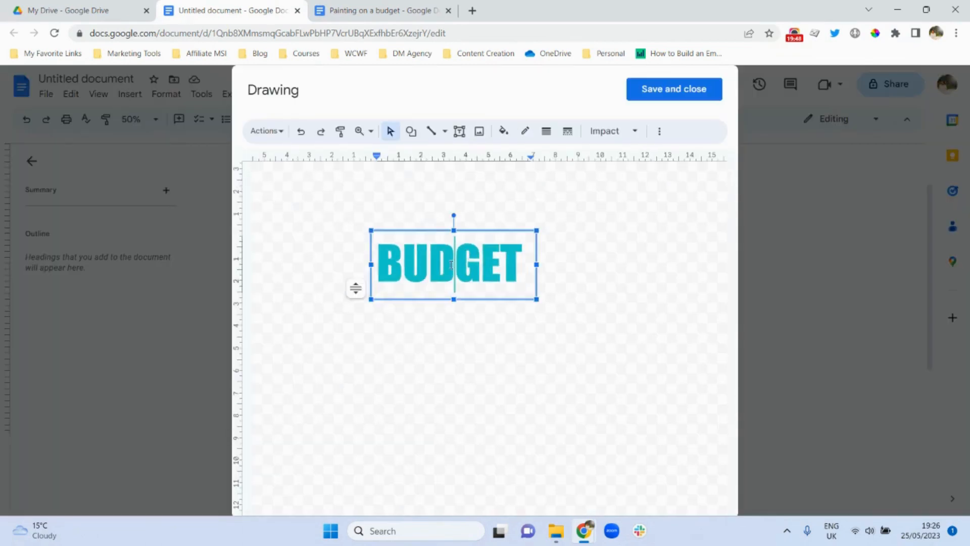
double_click(451, 264)
click(659, 131)
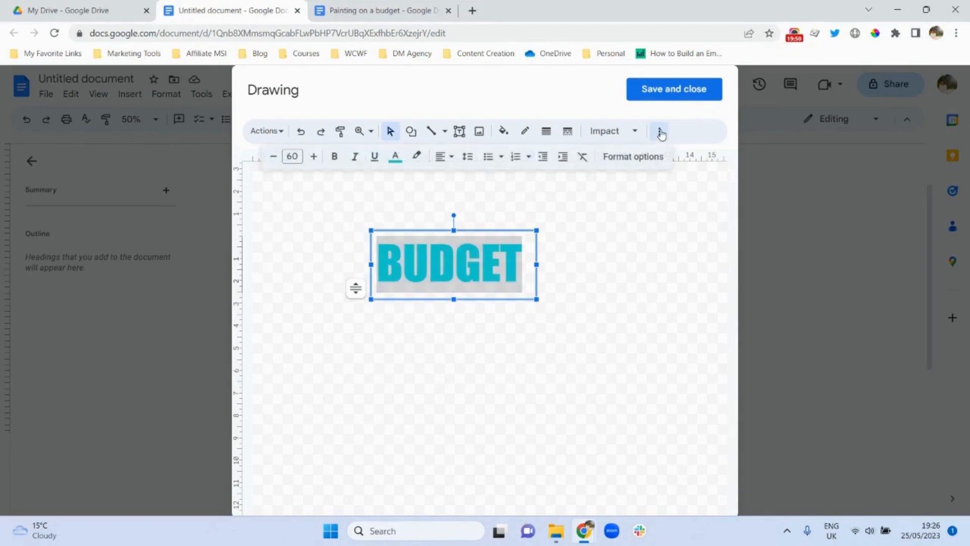
click(395, 156)
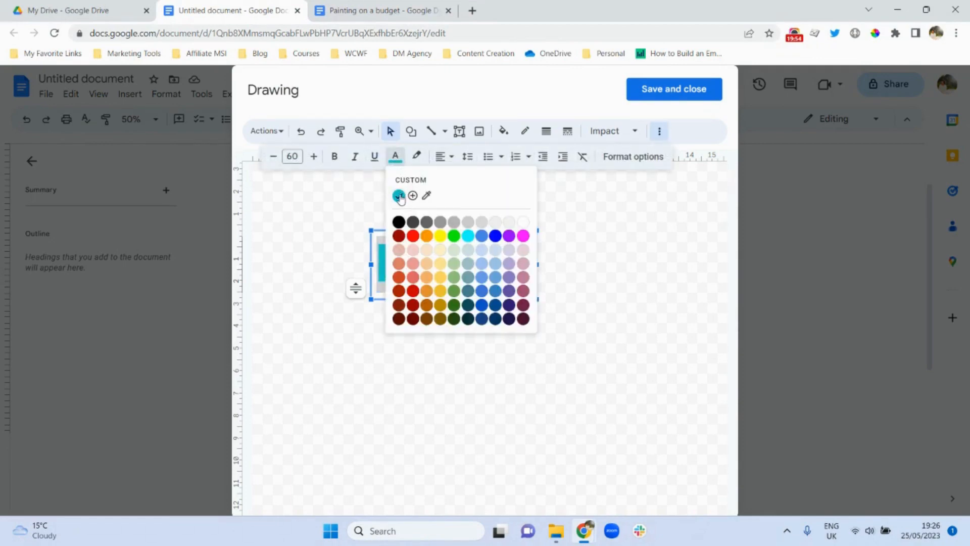
click(399, 197)
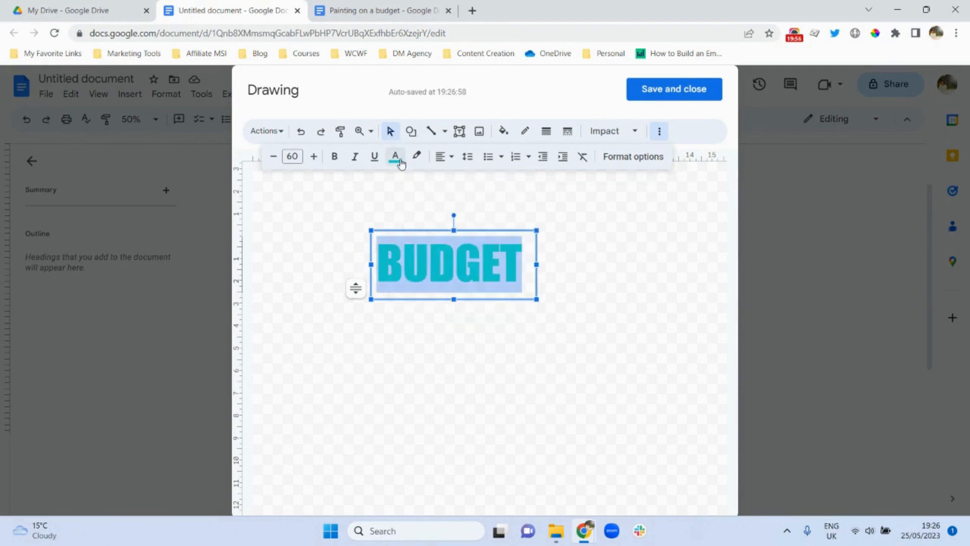
click(397, 162)
click(413, 195)
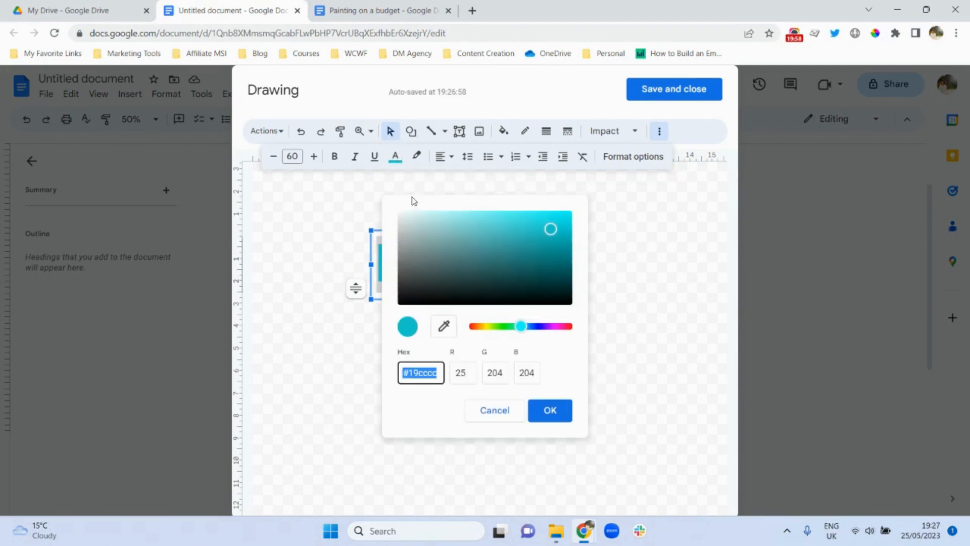
mouse_move(551, 232)
mouse_down()
mouse_move(546, 212)
mouse_move(537, 215)
mouse_up()
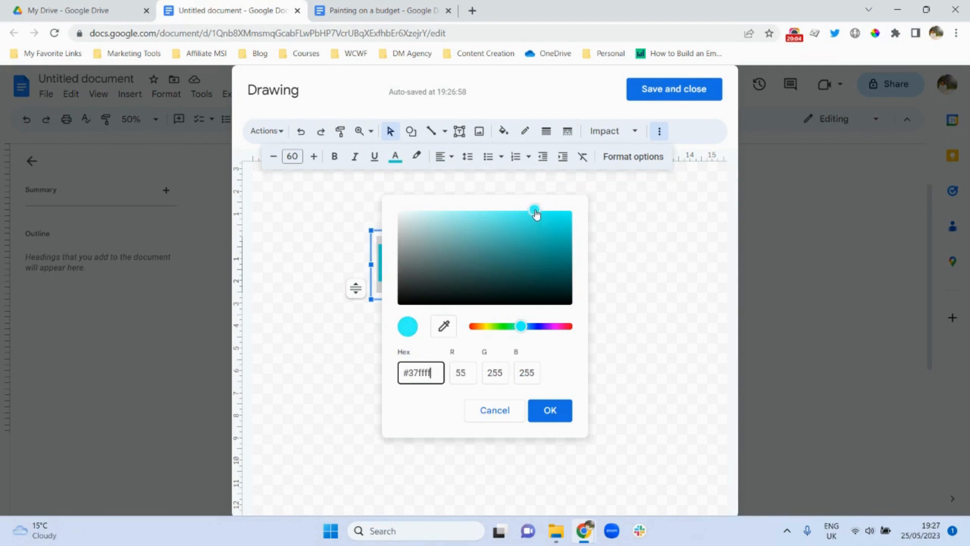
click(554, 410)
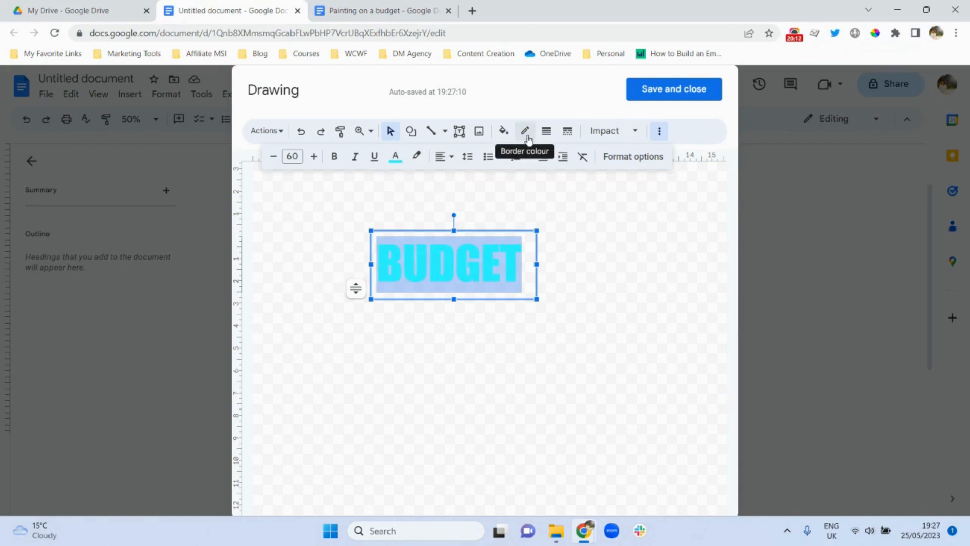
click(583, 232)
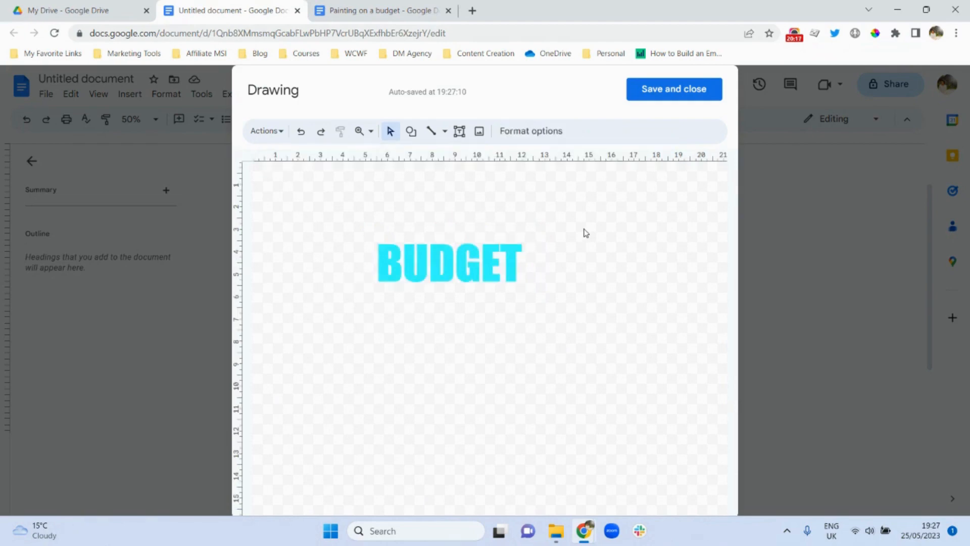
click(666, 98)
- Reopen the BUDGET title drawing and insert a word art reading BUDGET beneath the existing text
click(703, 275)
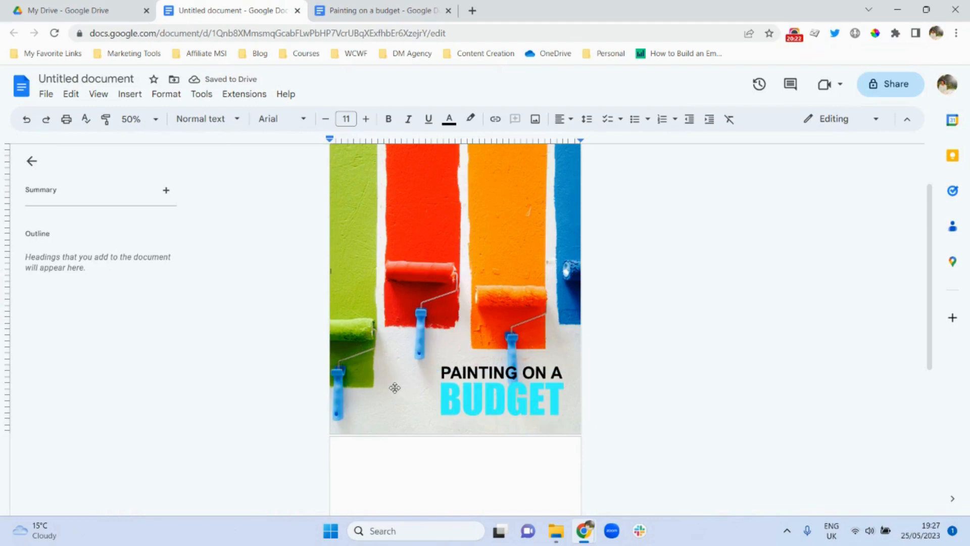
click(440, 396)
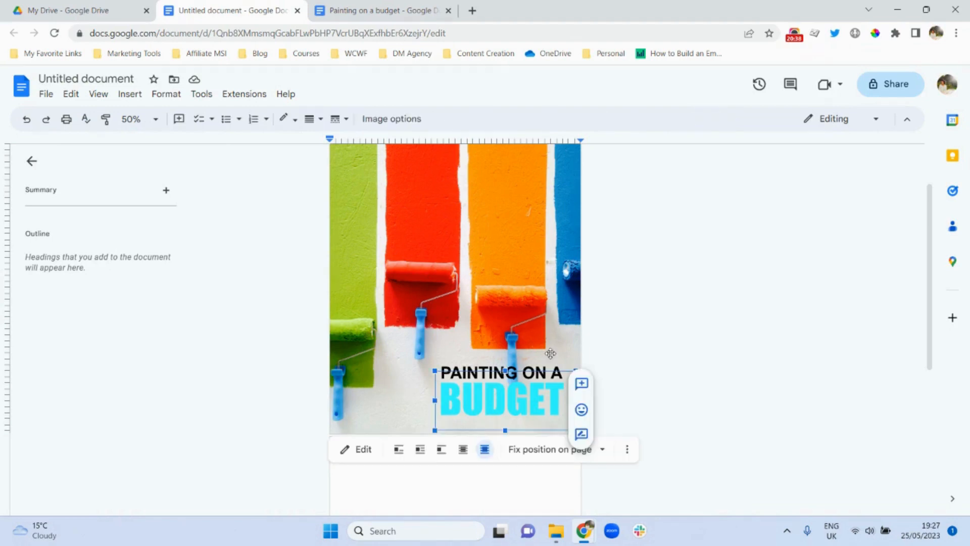
double_click(451, 394)
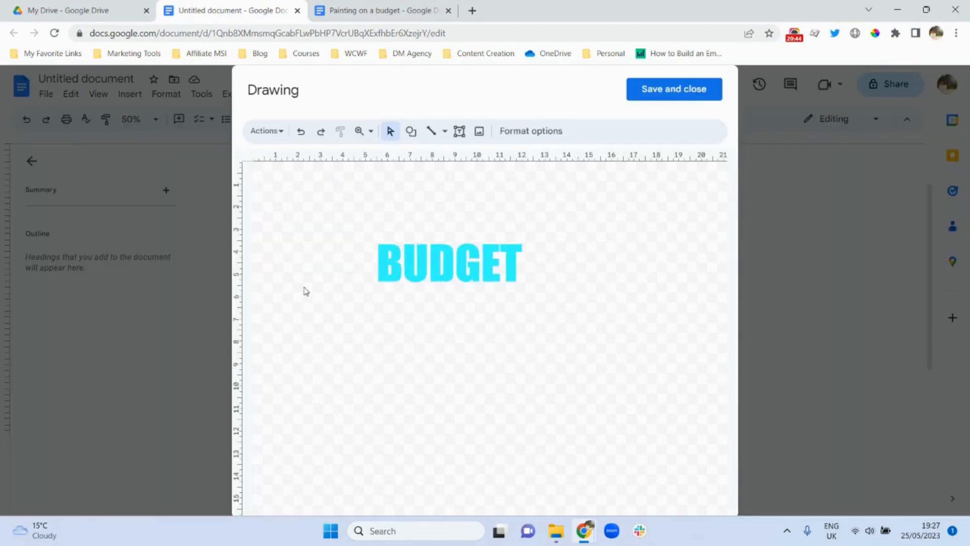
click(281, 133)
click(303, 222)
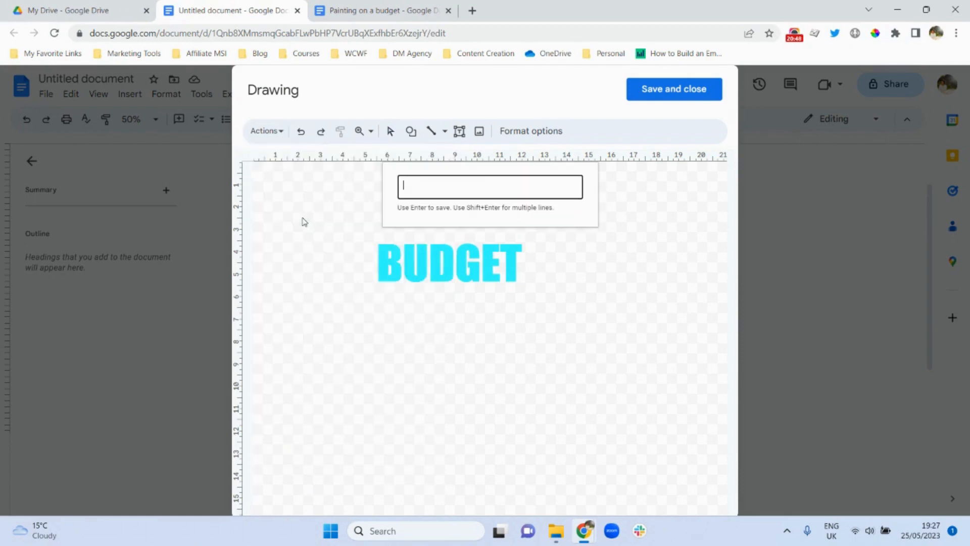
text(BUDGET)
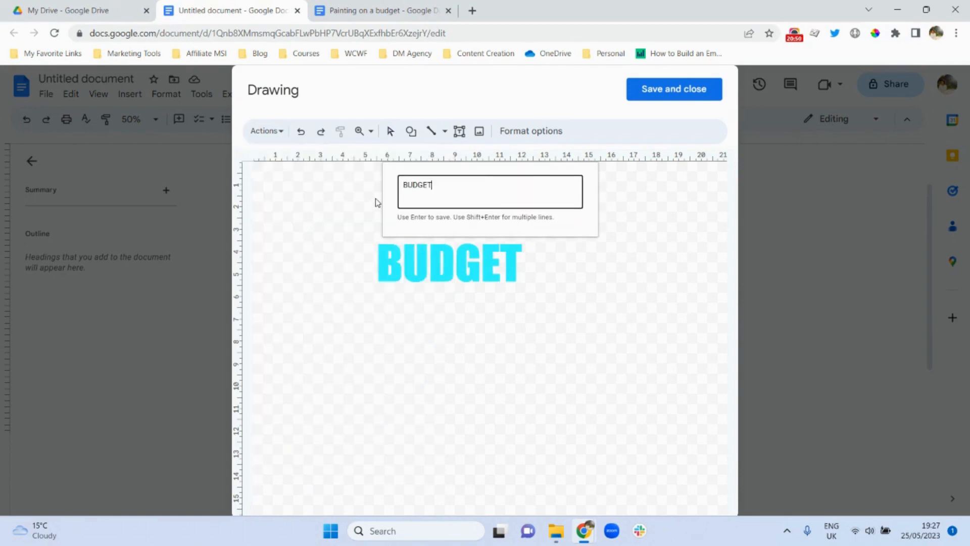
key(Return)
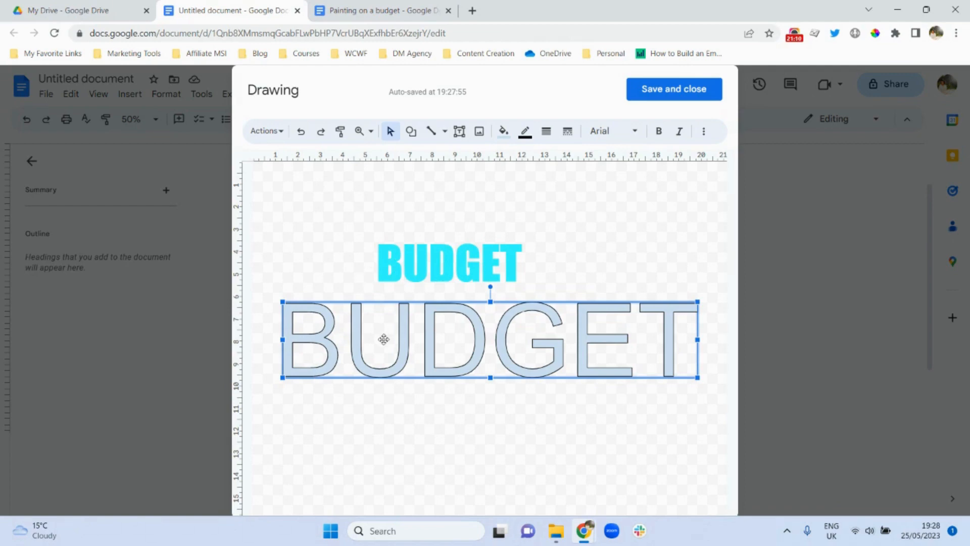
- Fill the large BUDGET word art with cyan and set it to the Impact font, leaving bold off
click(503, 133)
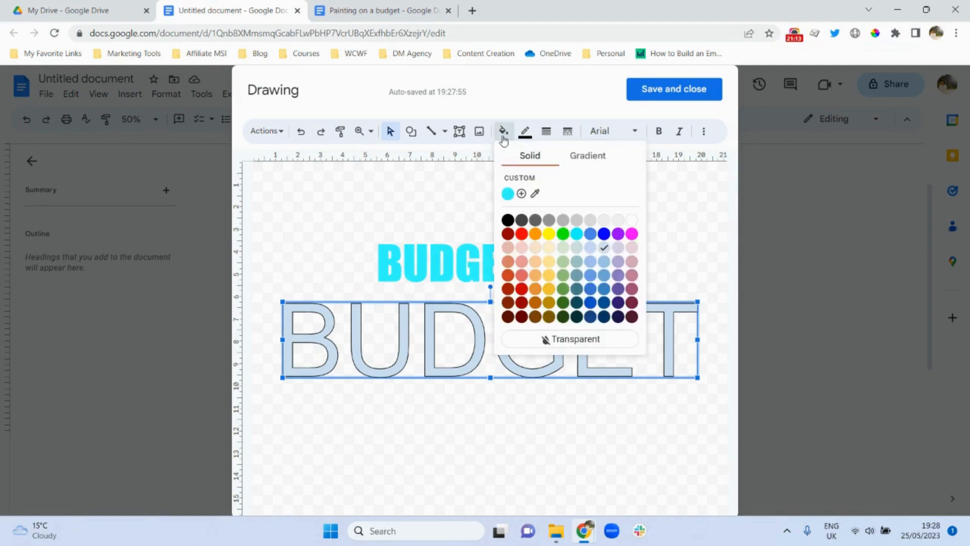
click(576, 235)
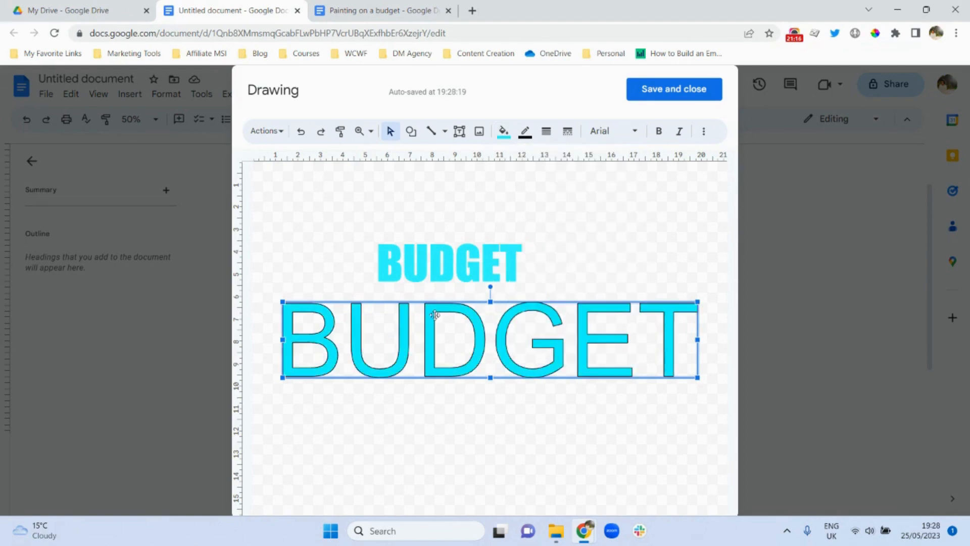
click(635, 133)
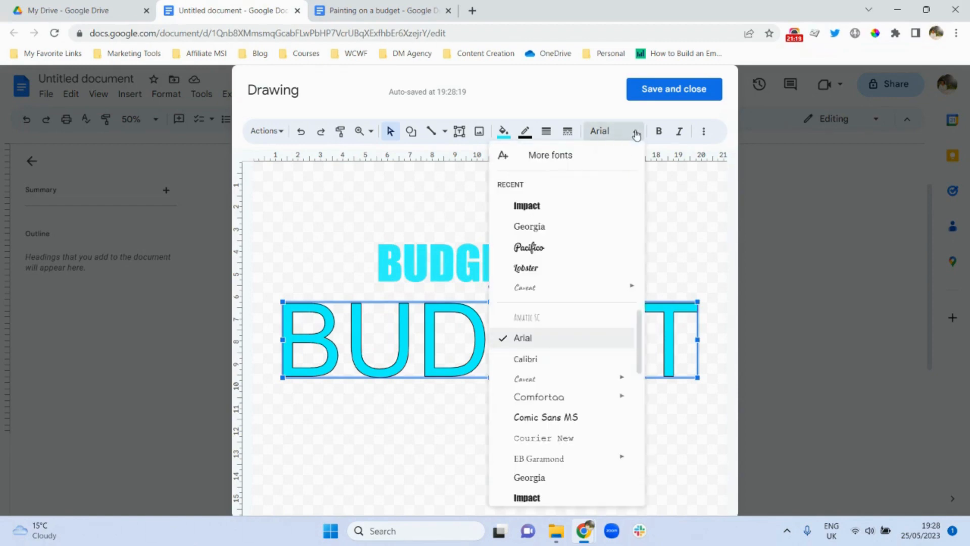
click(527, 206)
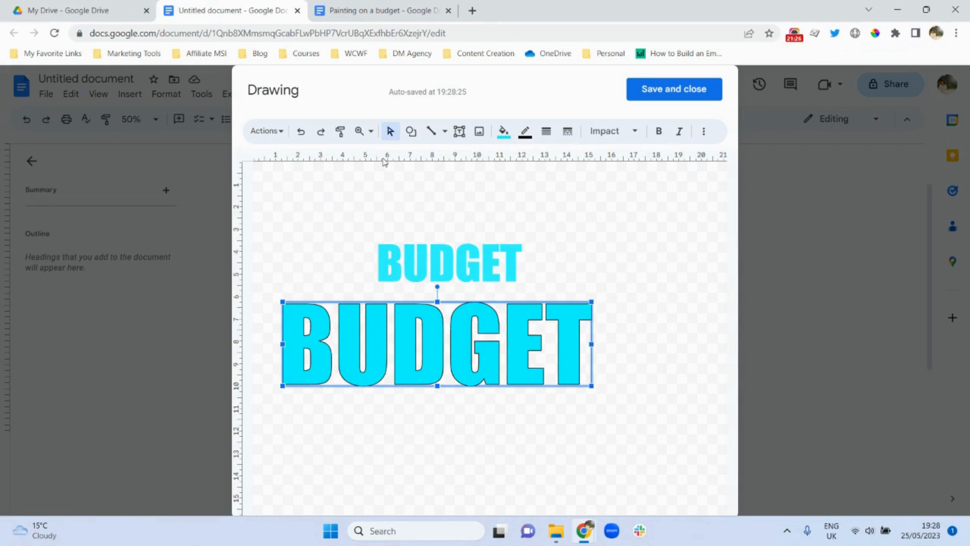
click(658, 140)
click(658, 142)
click(658, 143)
click(658, 143)
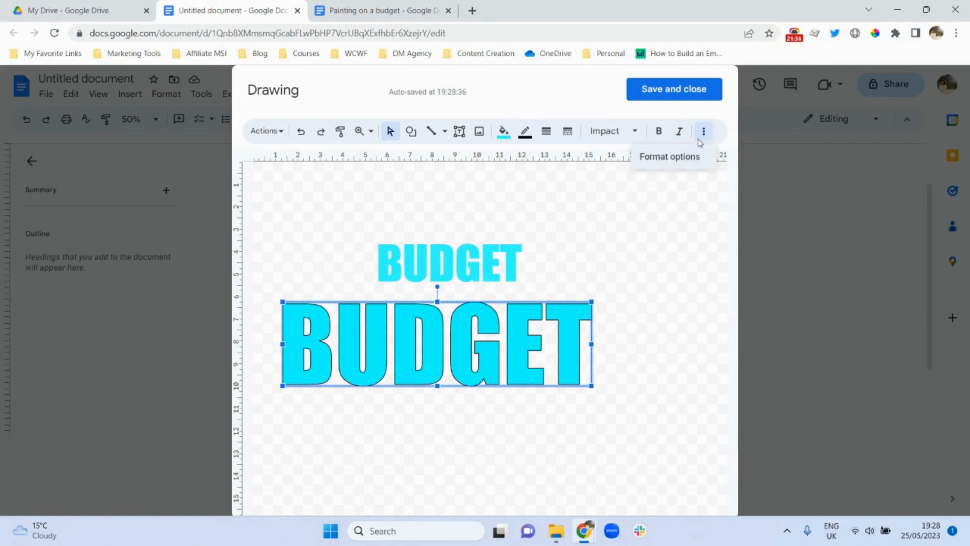
- Delete the small BUDGET text box from the drawing
click(610, 241)
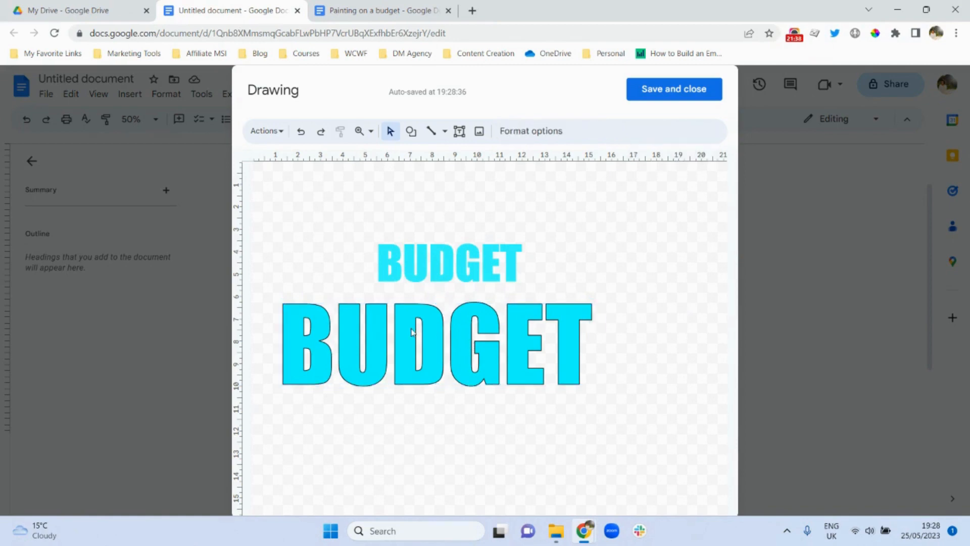
click(428, 274)
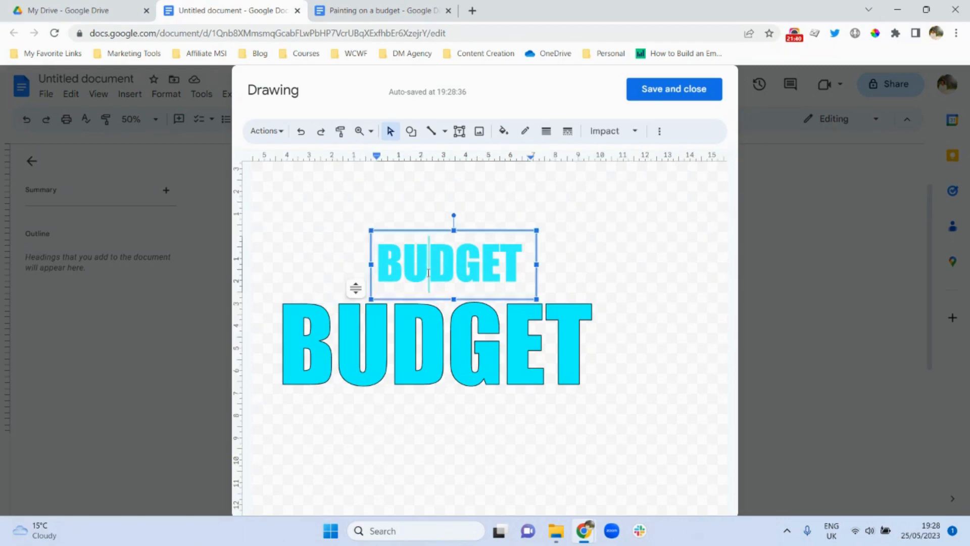
key(Delete)
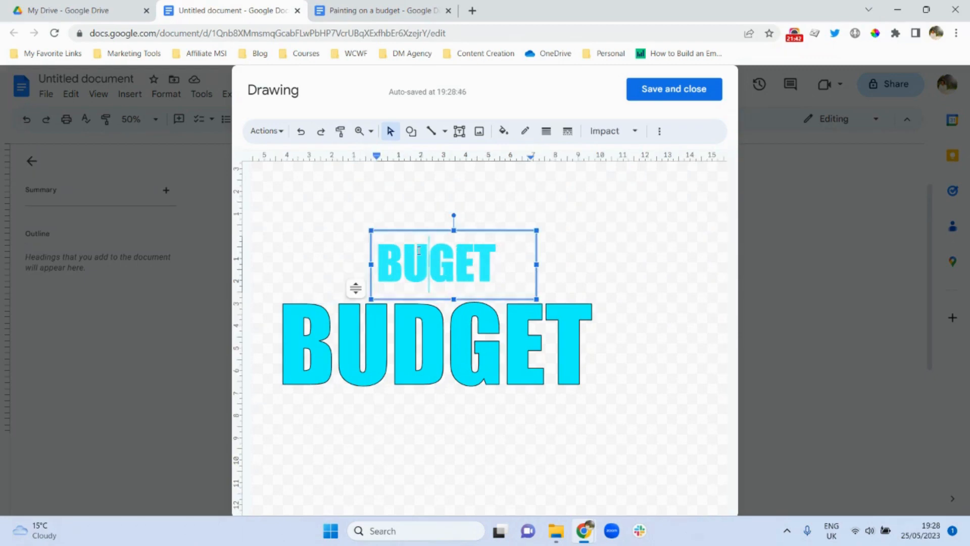
click(479, 225)
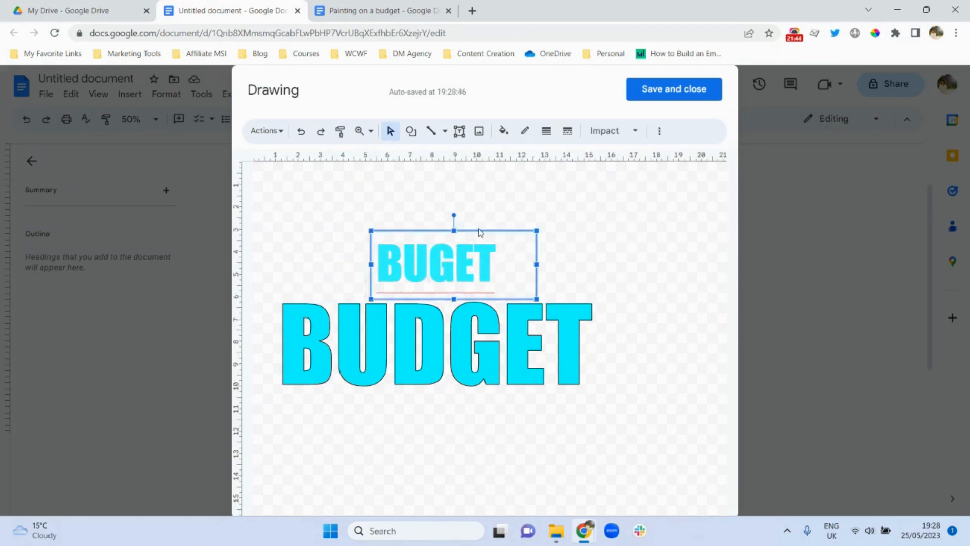
key(Delete)
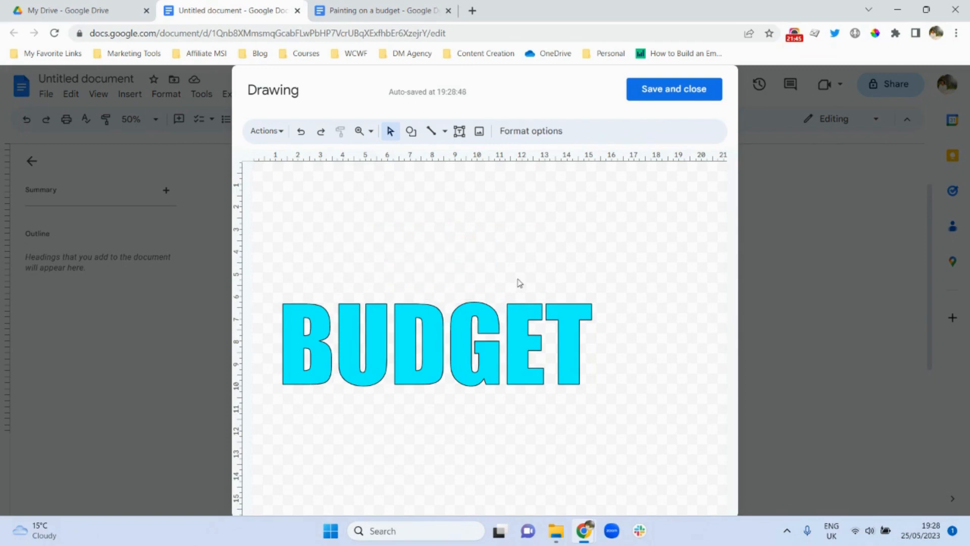
- Save the drawing and nudge PAINTING ON A up and sideways into alignment
click(651, 92)
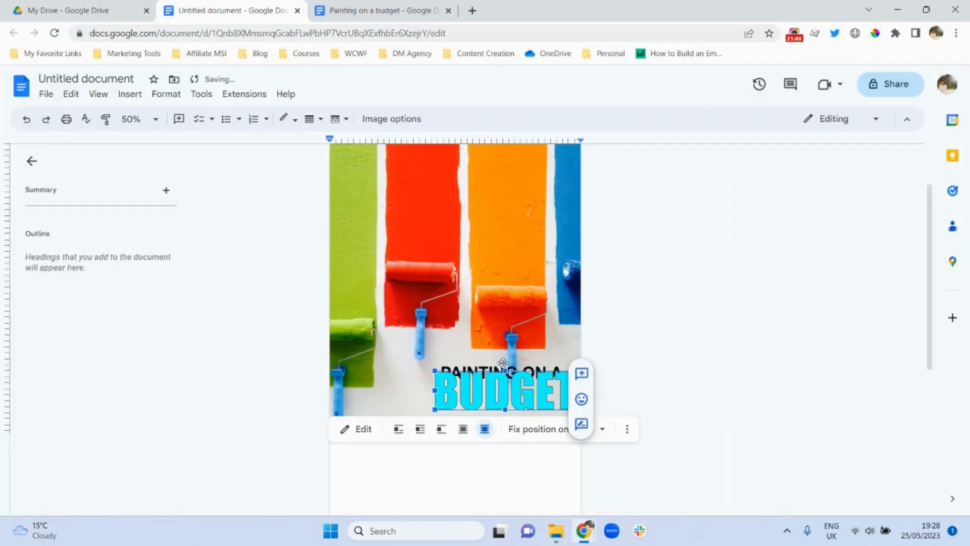
click(629, 334)
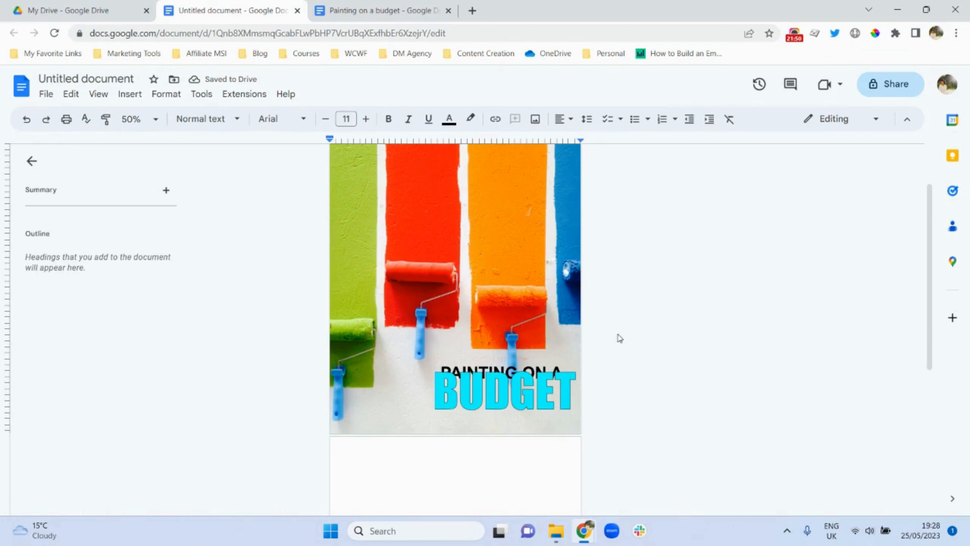
click(473, 364)
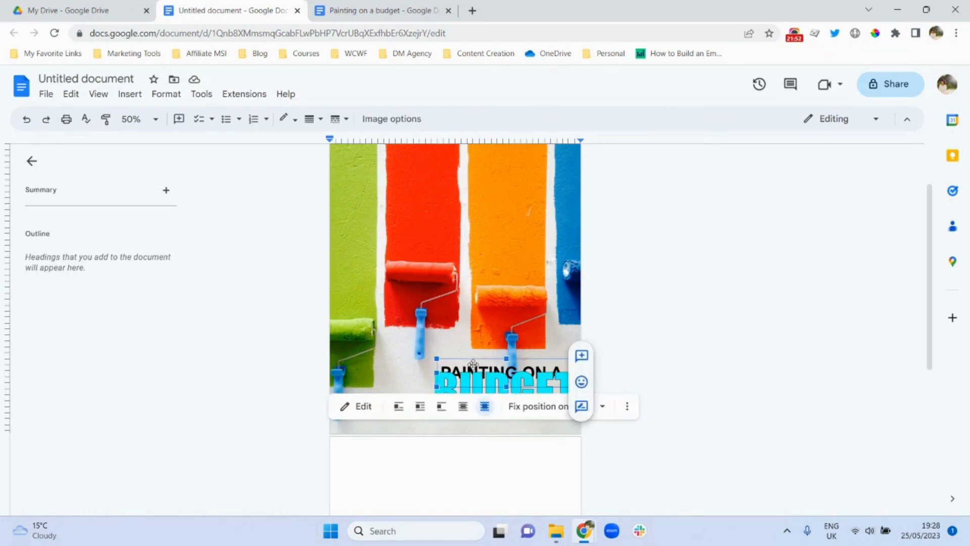
key(Up)
key(Up)
key(Up)
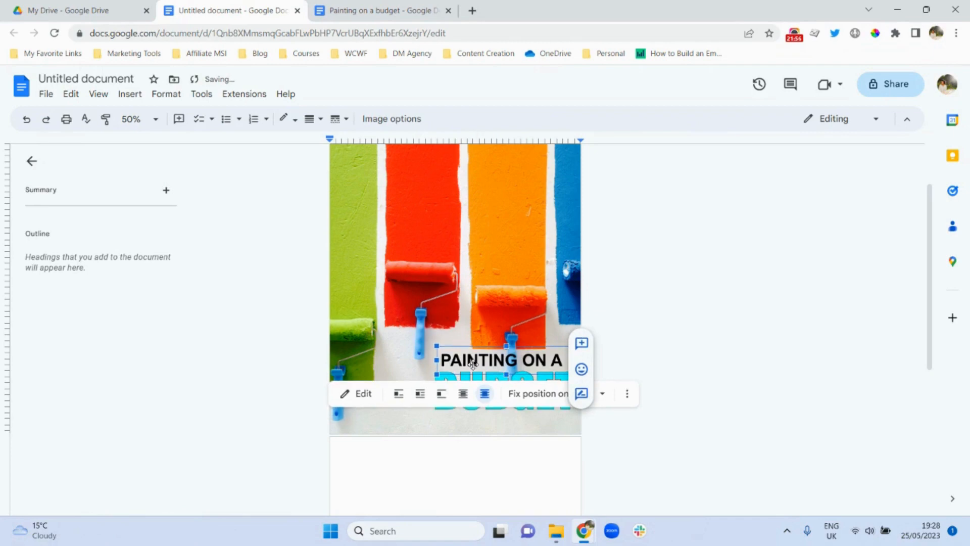
click(711, 312)
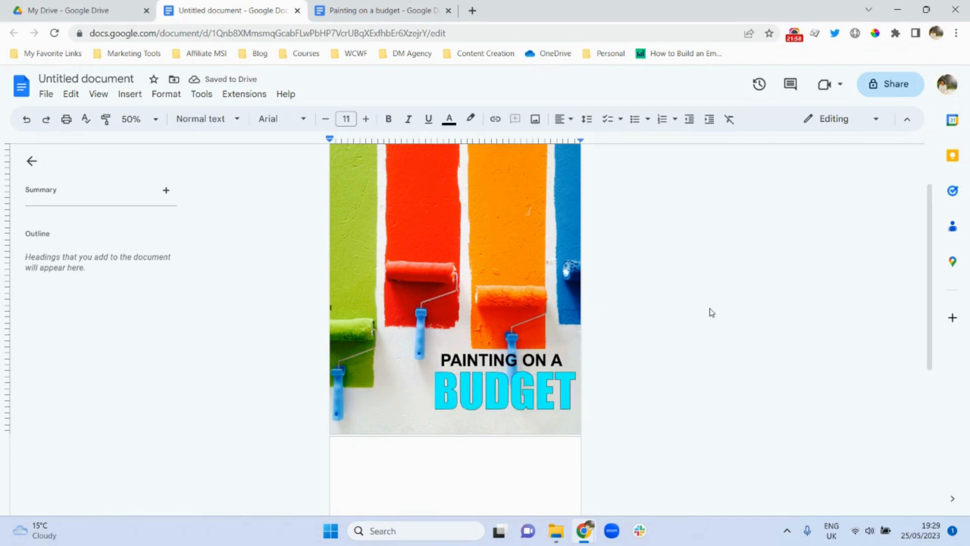
click(502, 359)
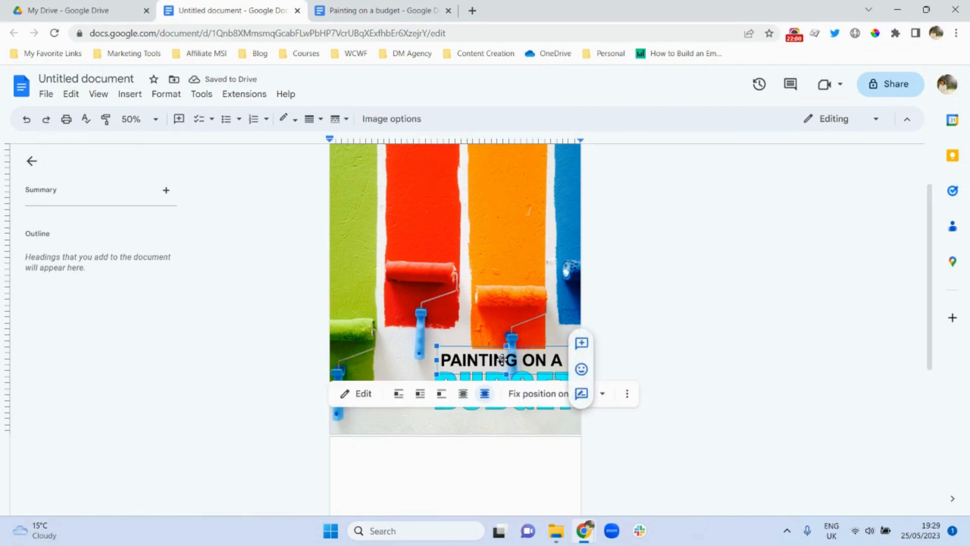
key(Right)
key(Right)
key(Right)
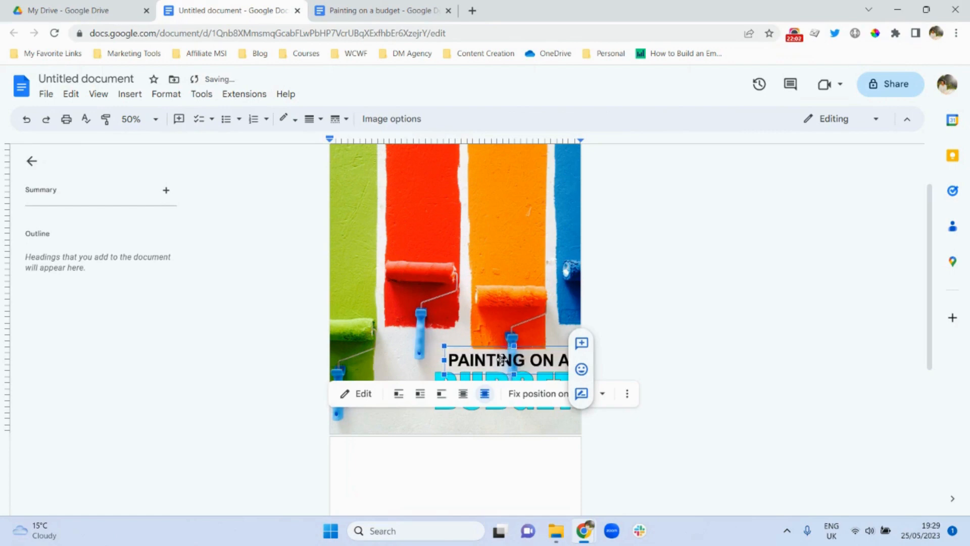
key(Right)
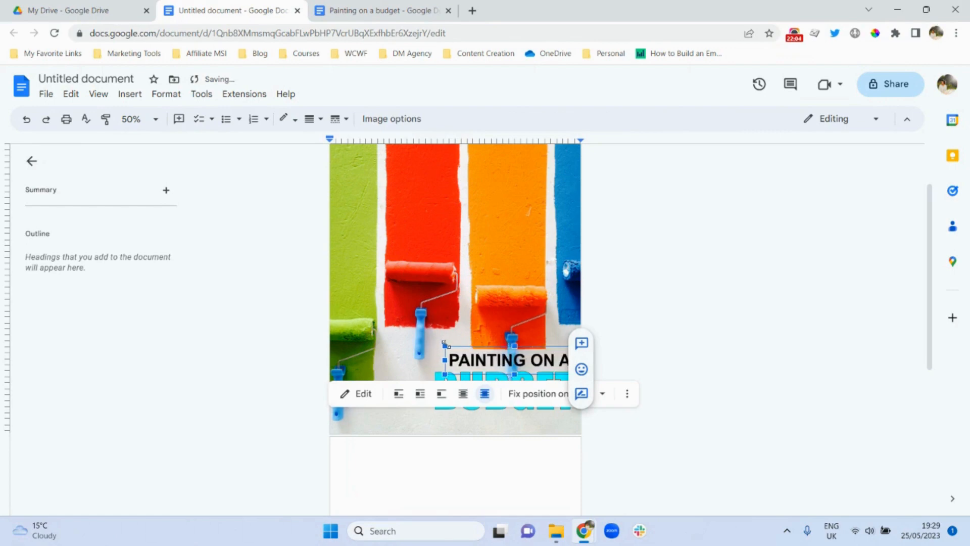
drag(445, 343, 433, 340)
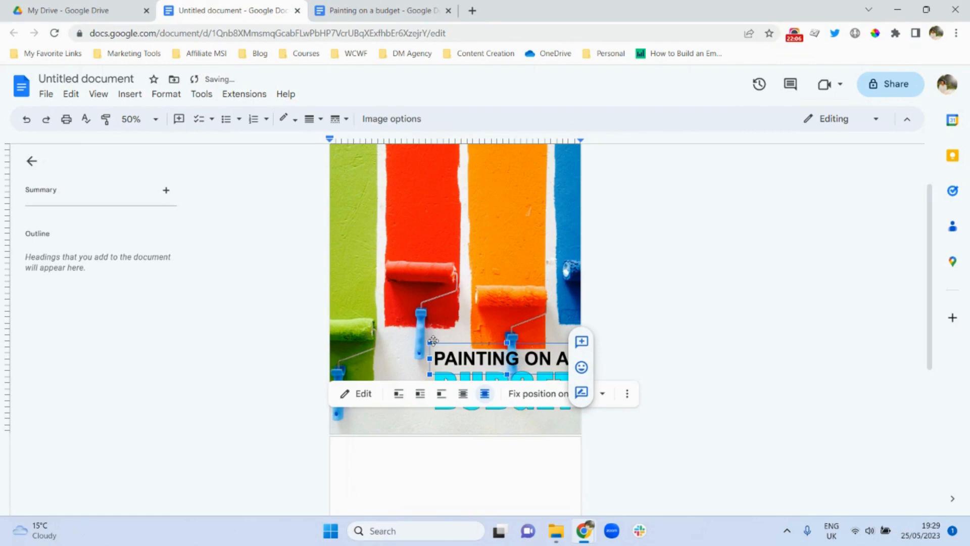
click(647, 340)
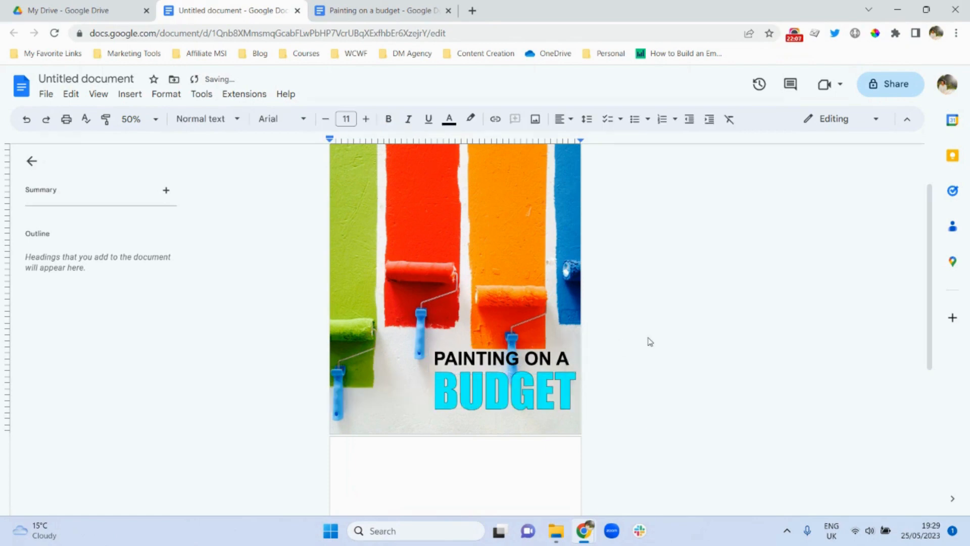
- Shift BUDGET slightly and settle PAINTING ON A just above it, enlarging it a touch
click(522, 394)
drag(522, 394, 522, 393)
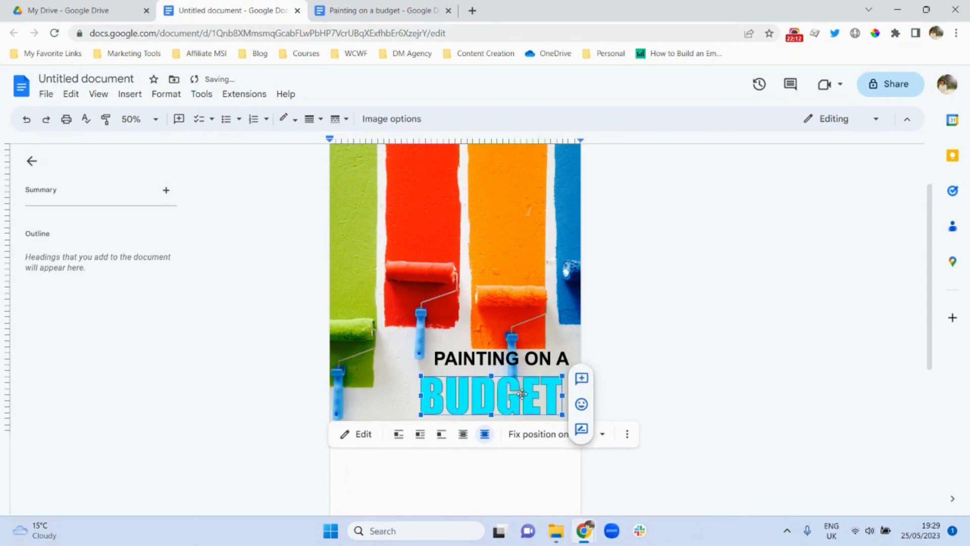
click(493, 356)
key(Down)
key(Down)
key(Down)
key(Down)
key(Down)
key(Down)
key(Down)
key(Down)
key(Down)
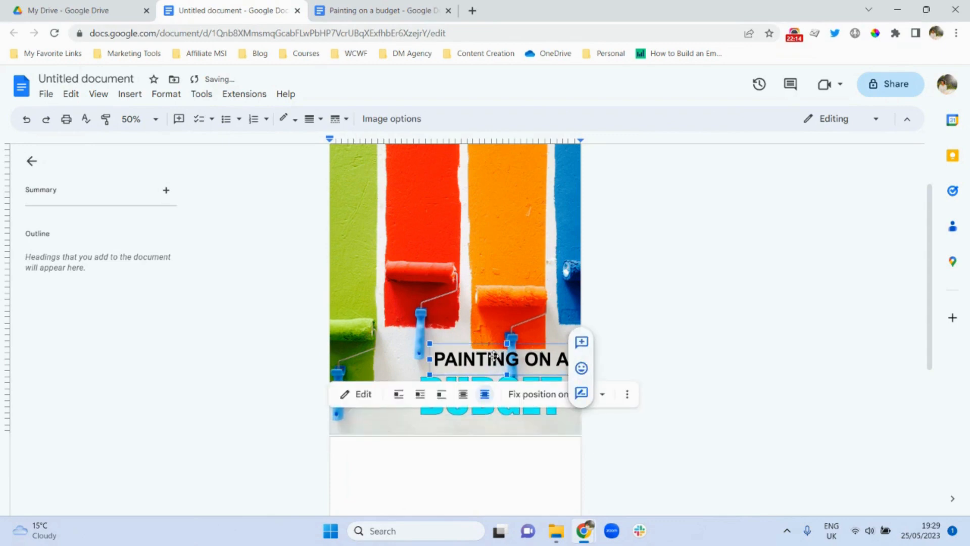
key(Left)
key(Left)
key(Left)
key(Left)
key(Left)
key(Left)
key(Left)
key(Left)
key(Left)
key(Left)
key(Left)
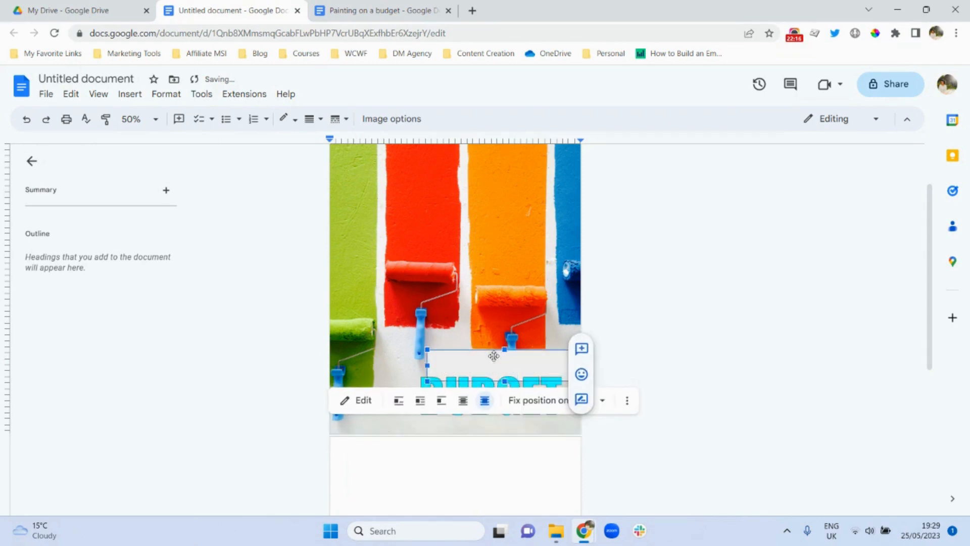
key(Down)
key(Down)
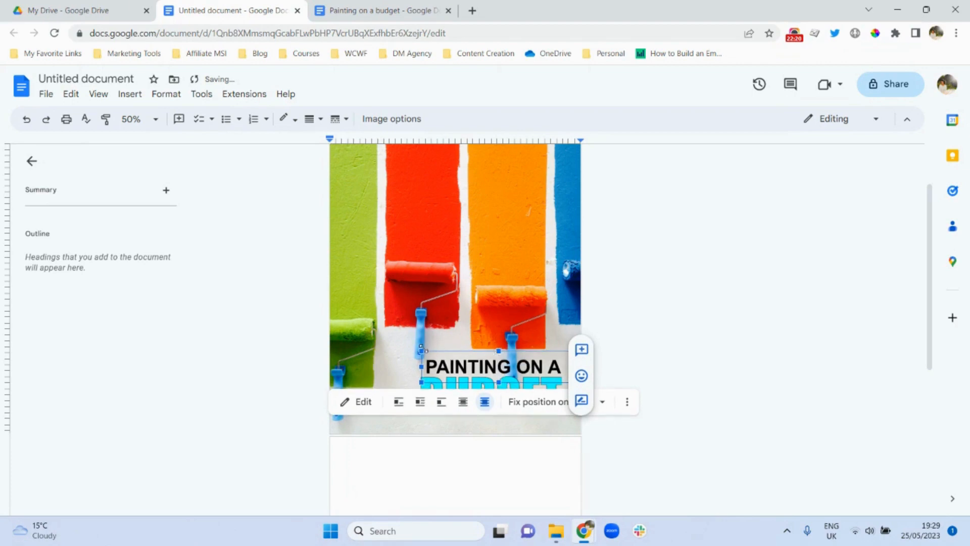
drag(423, 348, 420, 349)
click(683, 353)
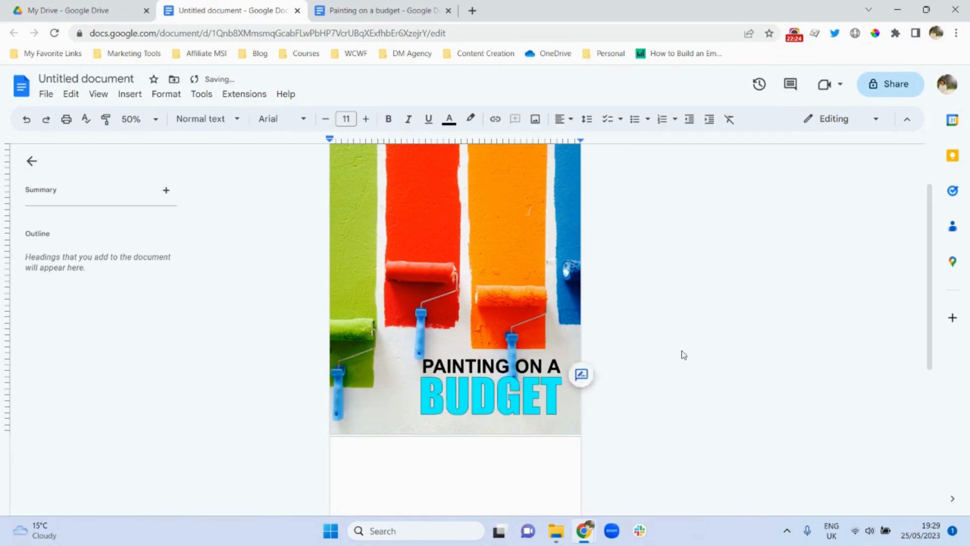
click(538, 367)
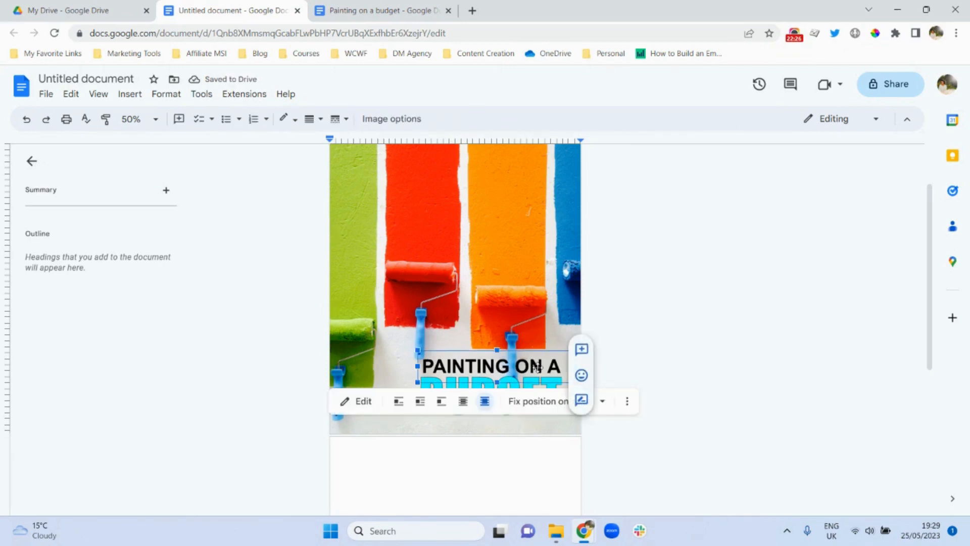
click(681, 323)
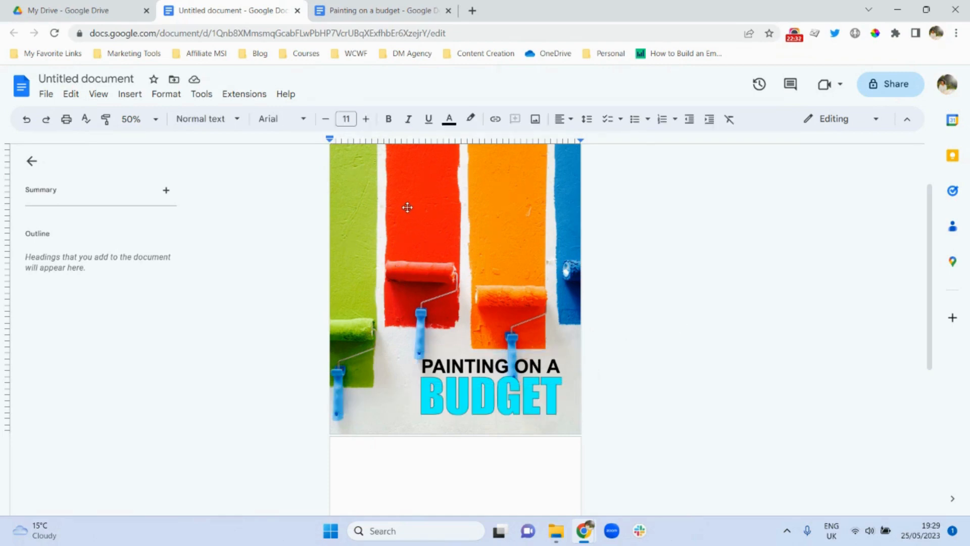
- Insert a new drawing with a text box containing the author's name
click(128, 94)
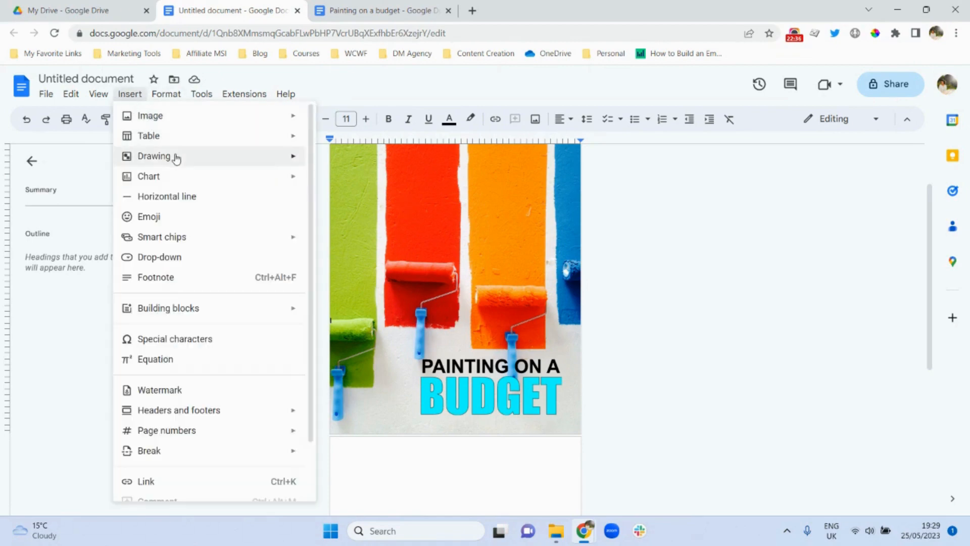
mouse_move(177, 158)
click(320, 166)
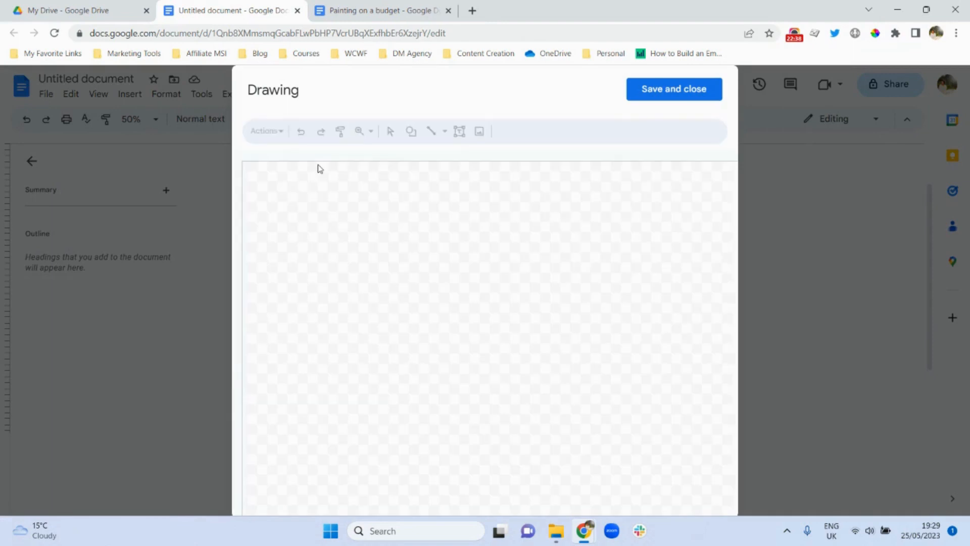
click(459, 131)
click(437, 250)
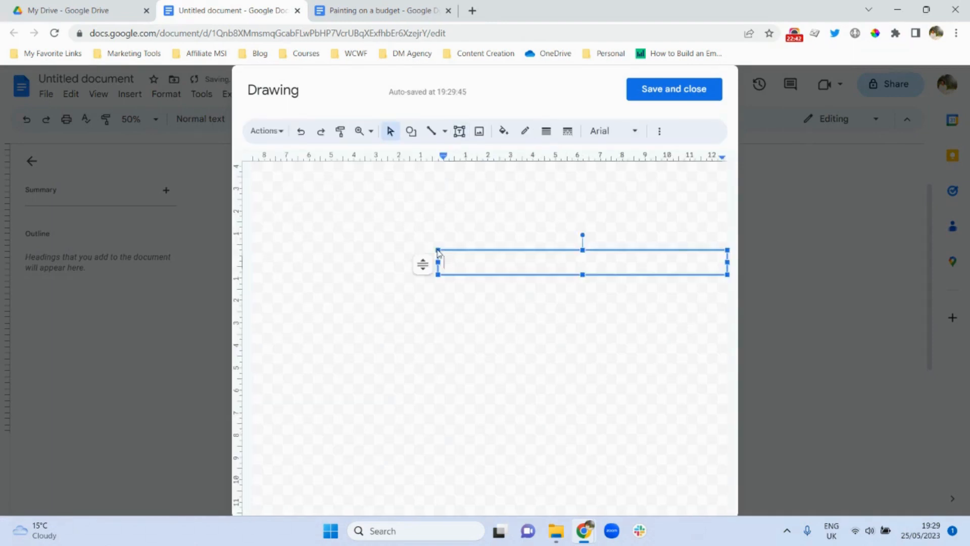
- Set the name to size 18, narrow its text box to fit, and save the drawing
triple_click(463, 263)
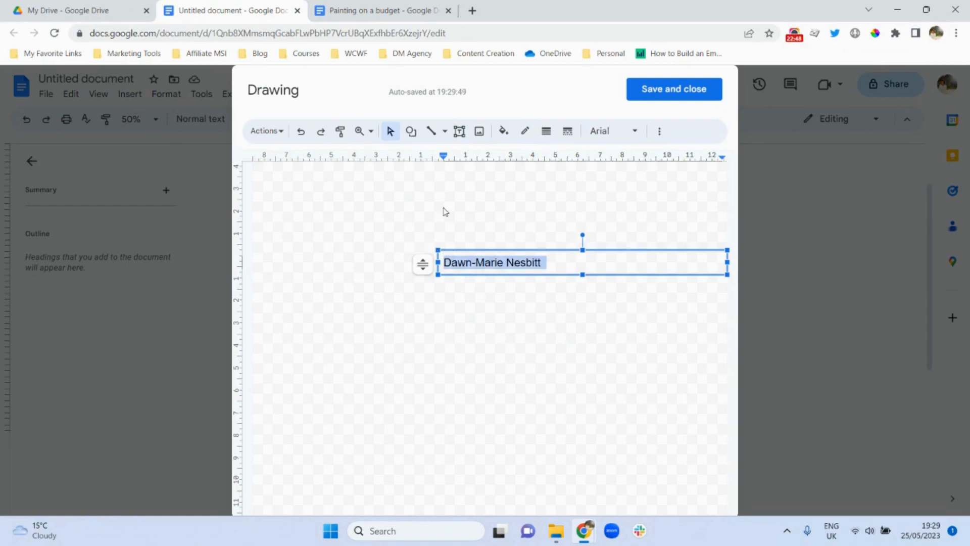
click(659, 130)
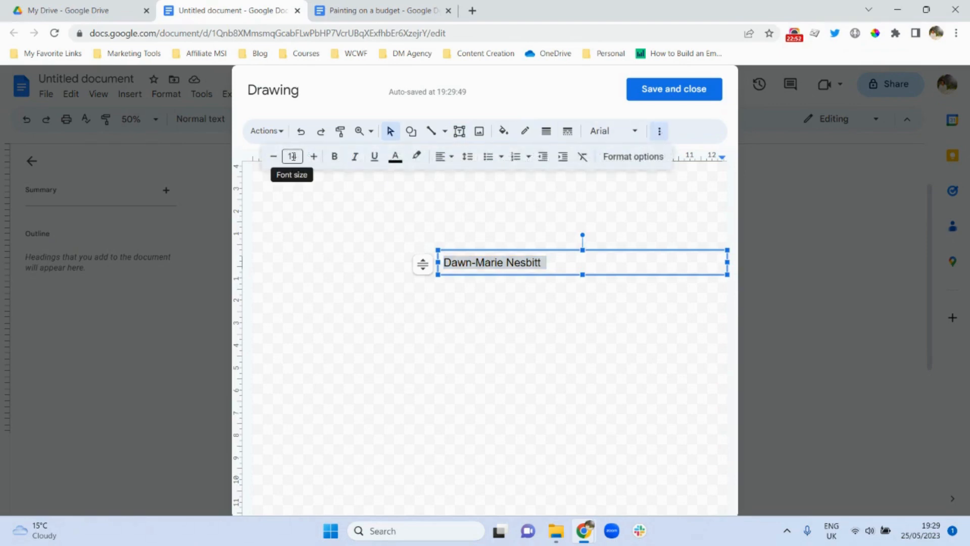
click(292, 156)
click(292, 339)
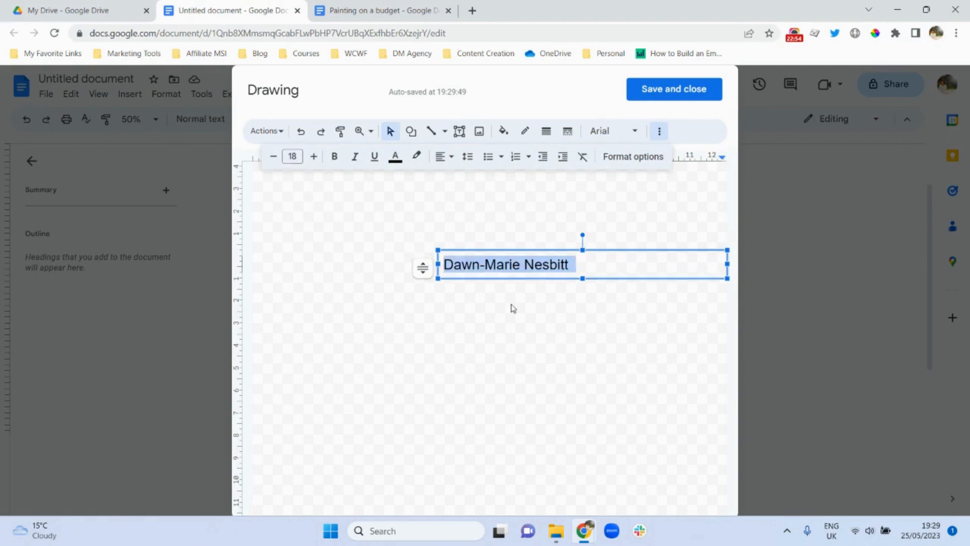
drag(728, 264, 577, 266)
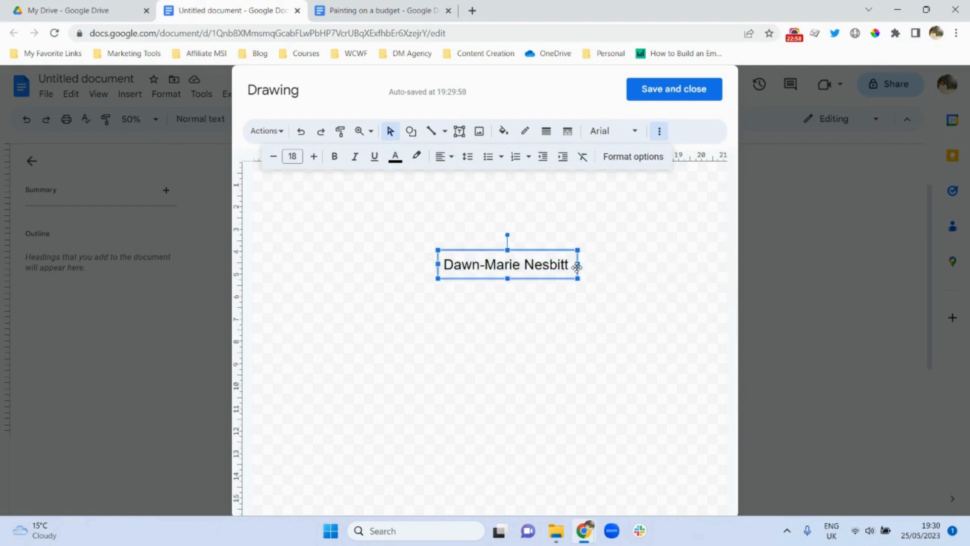
click(669, 92)
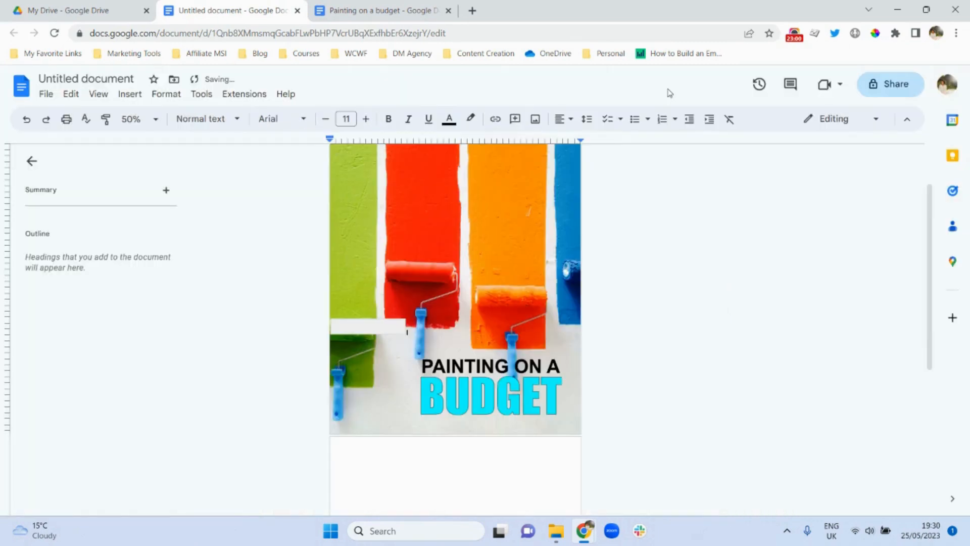
- Set the name drawing to In front of text with a fixed page position, placed below BUDGET
click(366, 326)
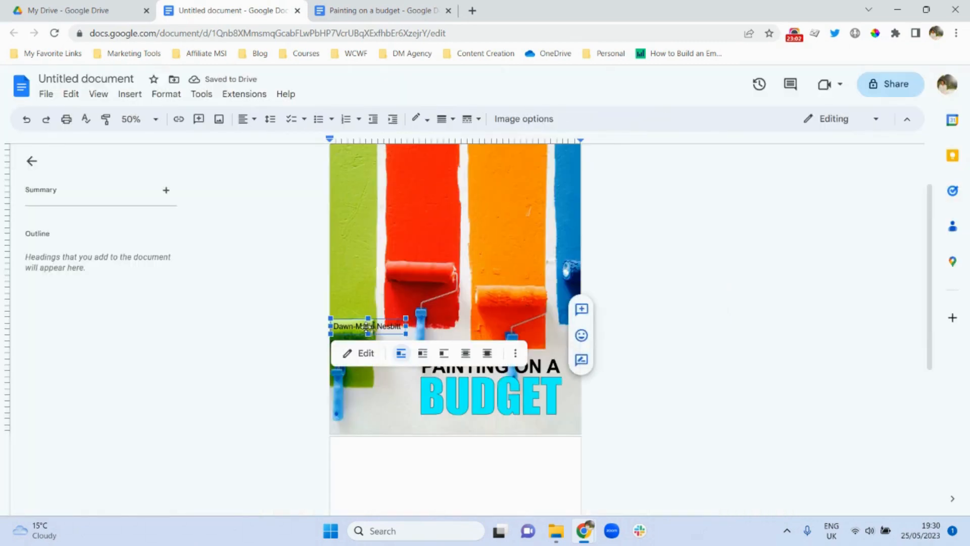
click(487, 353)
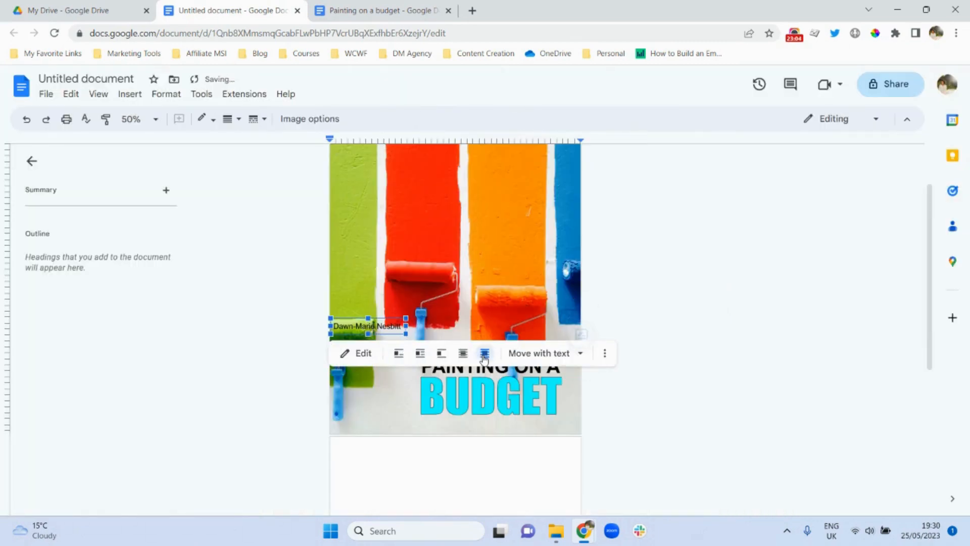
click(579, 353)
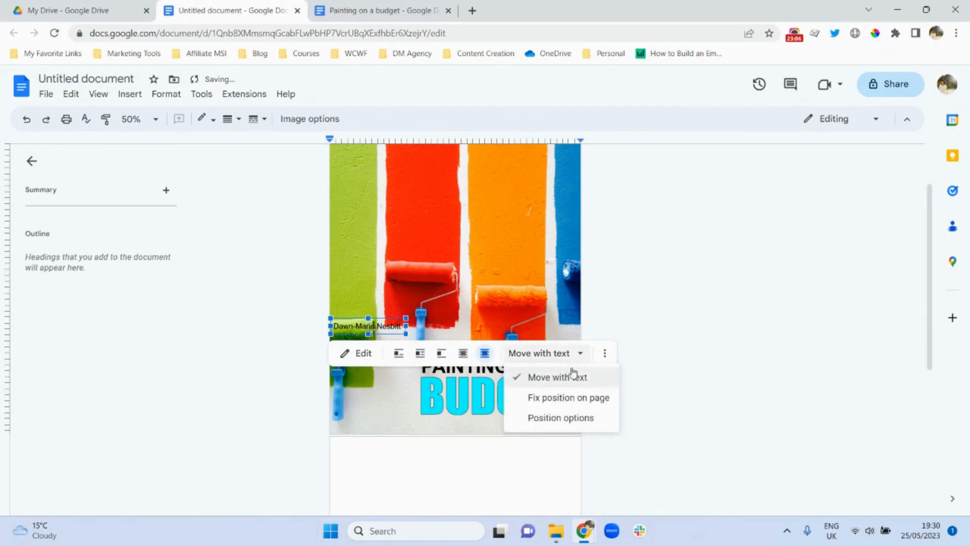
click(563, 397)
mouse_move(382, 325)
mouse_down()
mouse_move(436, 418)
mouse_move(494, 409)
mouse_move(506, 424)
mouse_move(457, 423)
mouse_move(467, 421)
mouse_up()
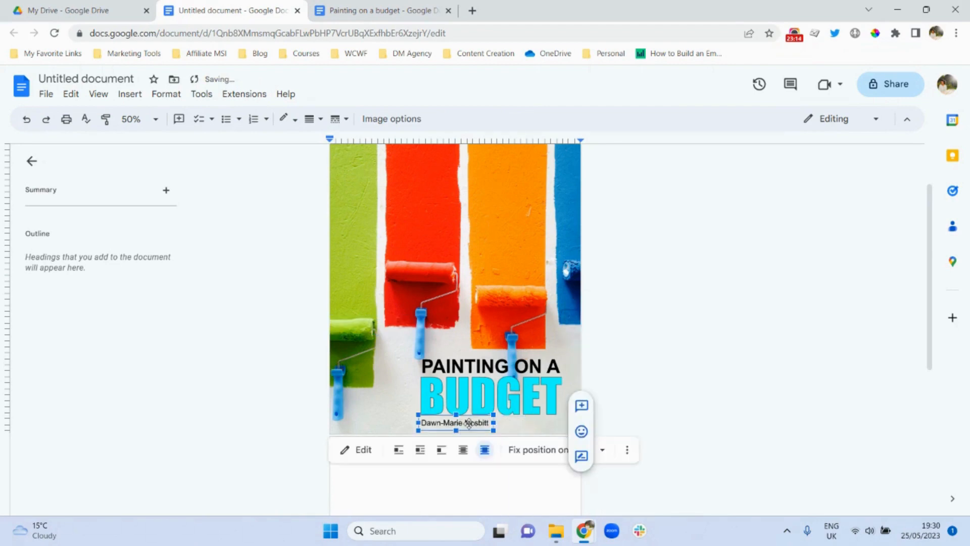
click(693, 386)
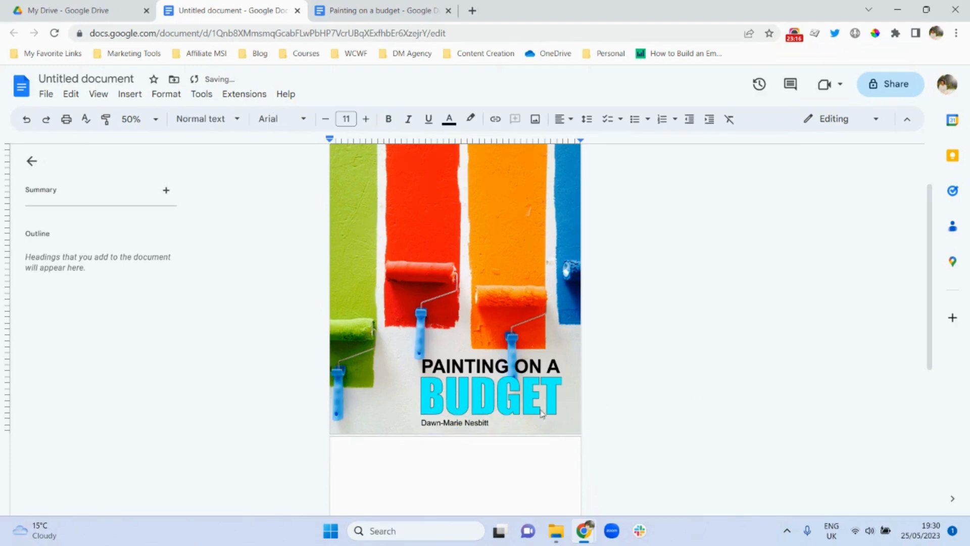
- Nudge PAINTING ON A, BUDGET and the author's name slightly upward
click(471, 361)
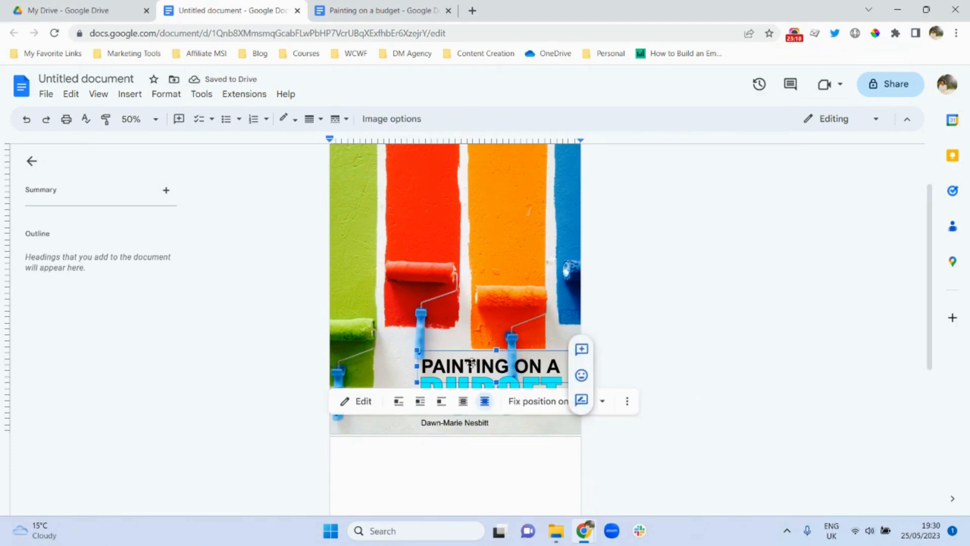
key(Up)
key(Up)
key(Up)
key(Up)
key(Up)
key(Up)
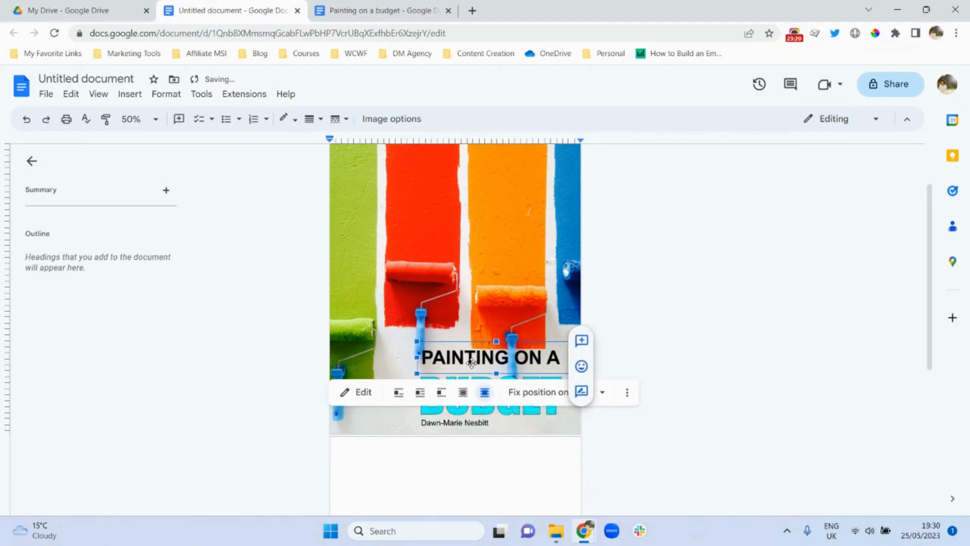
click(490, 408)
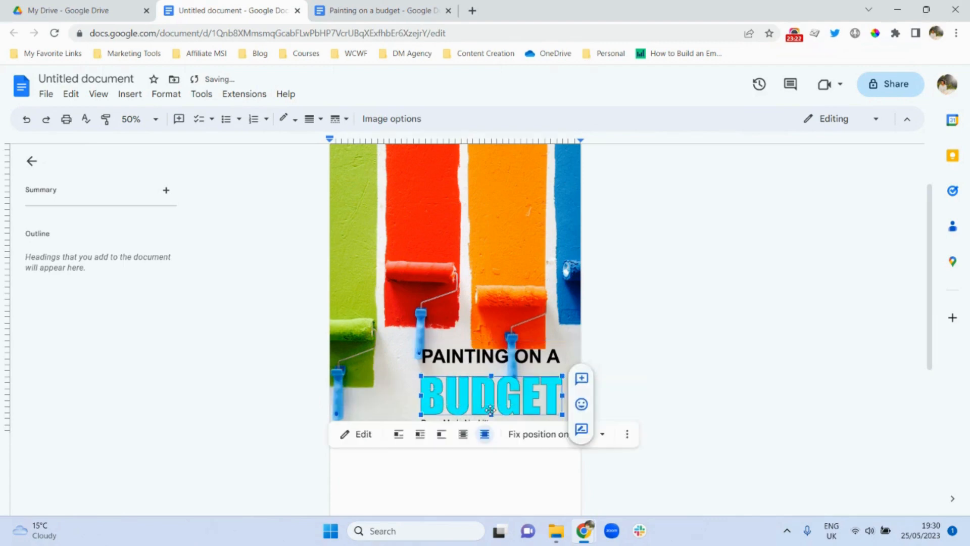
key(Up)
key(Up)
key(Up)
key(Up)
key(Up)
key(Up)
key(Up)
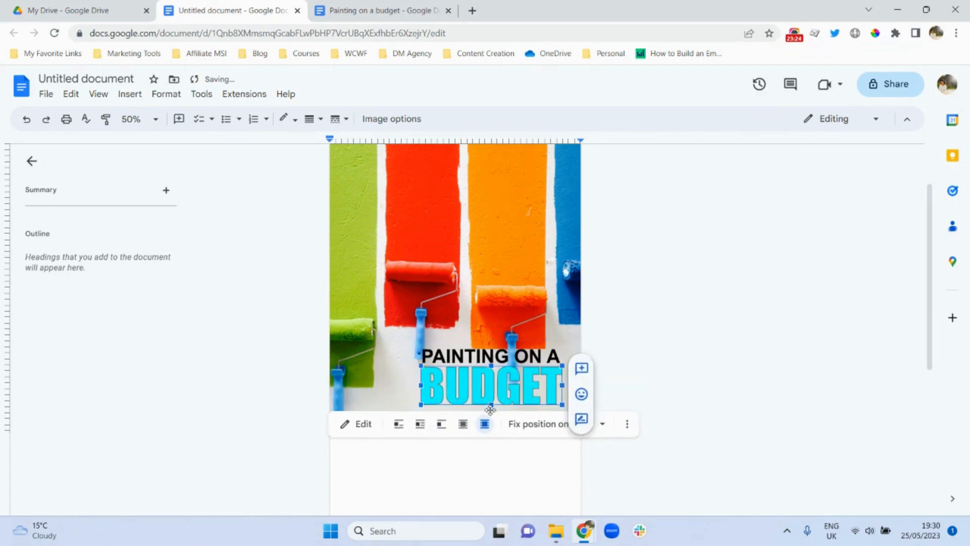
key(Up)
click(773, 379)
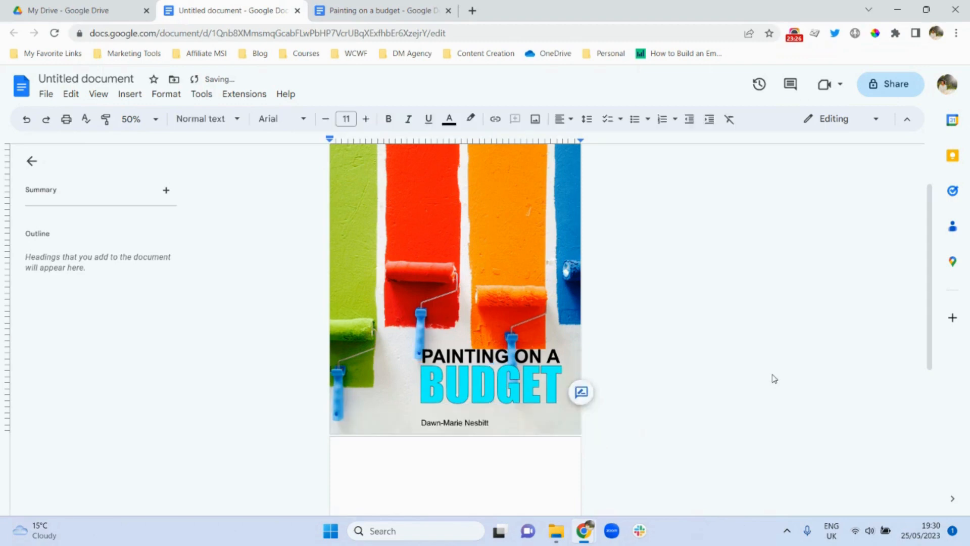
click(448, 419)
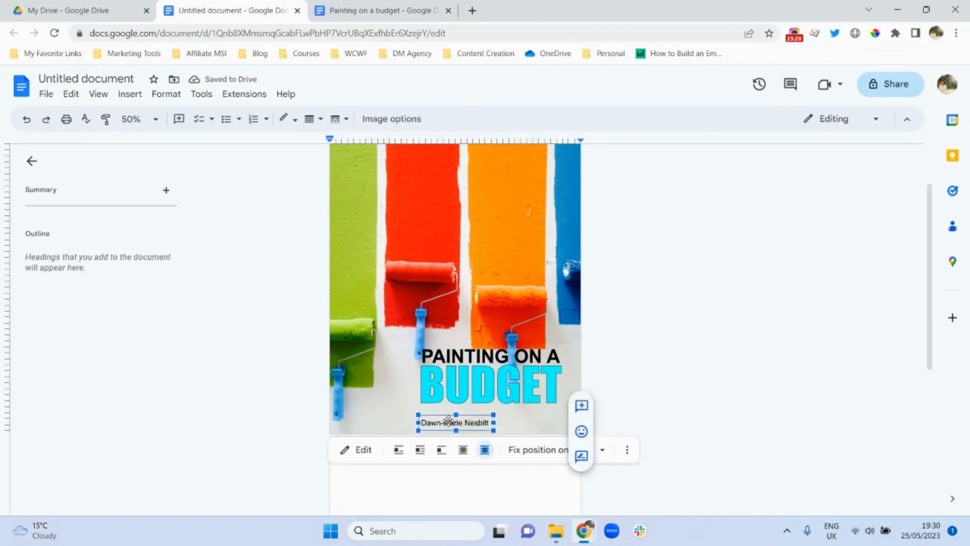
key(Up)
key(Up)
key(Up)
key(Up)
key(Up)
key(Up)
key(Up)
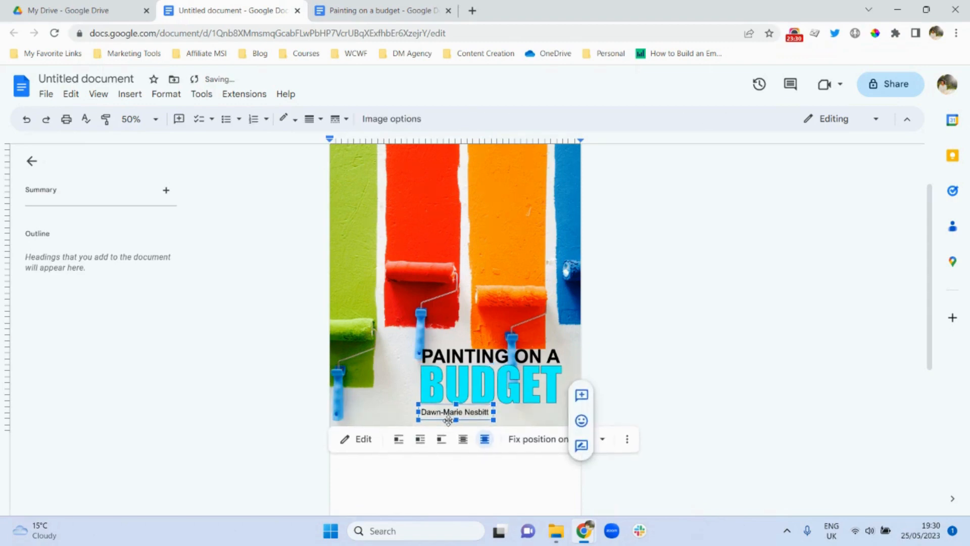
- Raise the author's name to 25 pt, widen its box to keep one line, and save
click(357, 438)
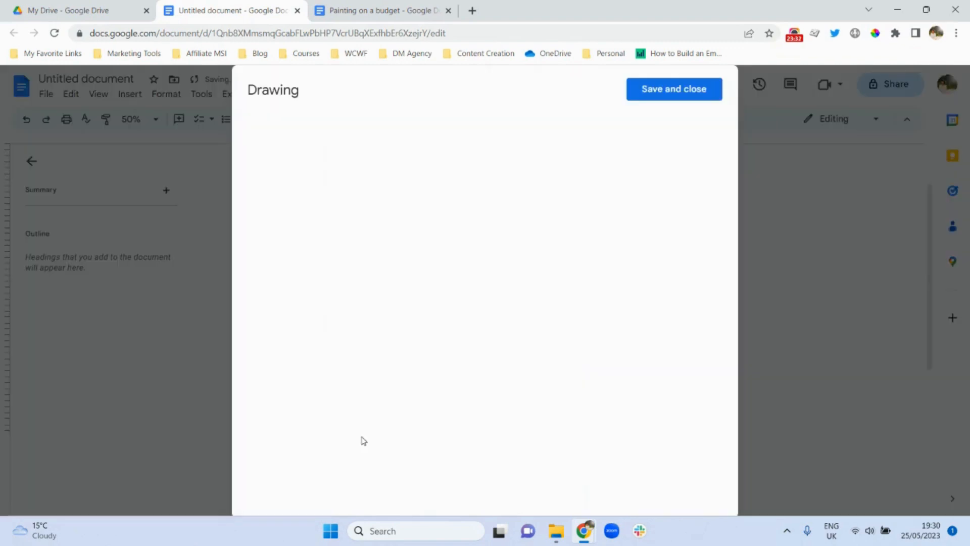
click(490, 265)
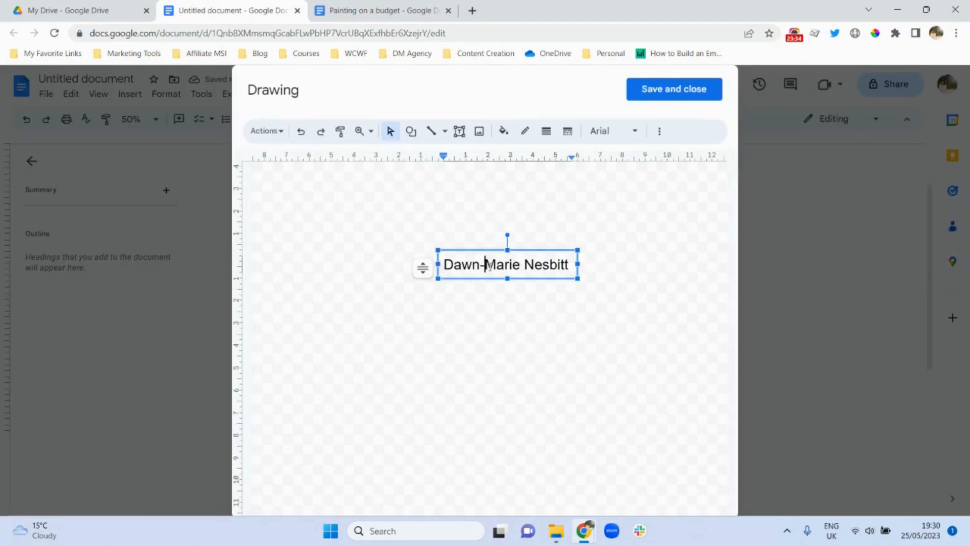
triple_click(490, 265)
click(658, 132)
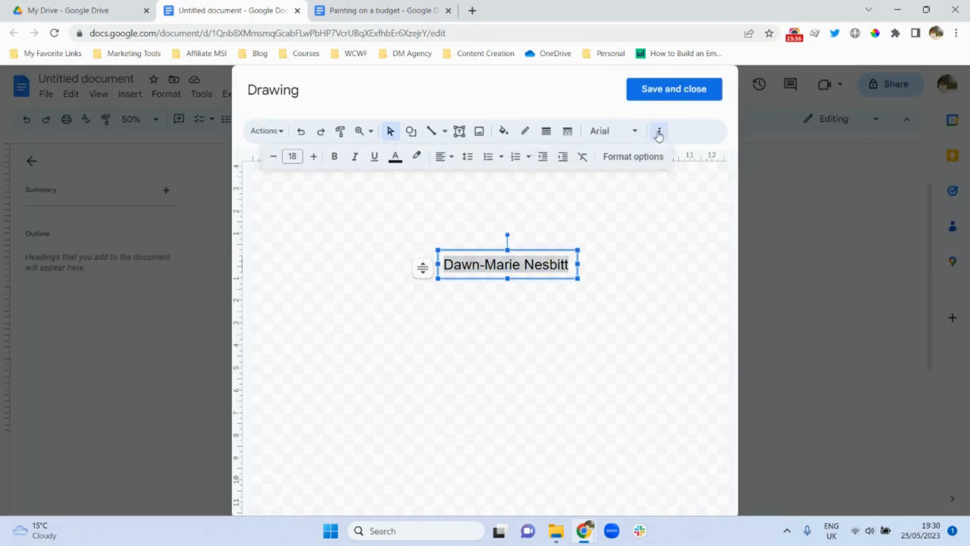
click(310, 161)
click(310, 161)
click(310, 161)
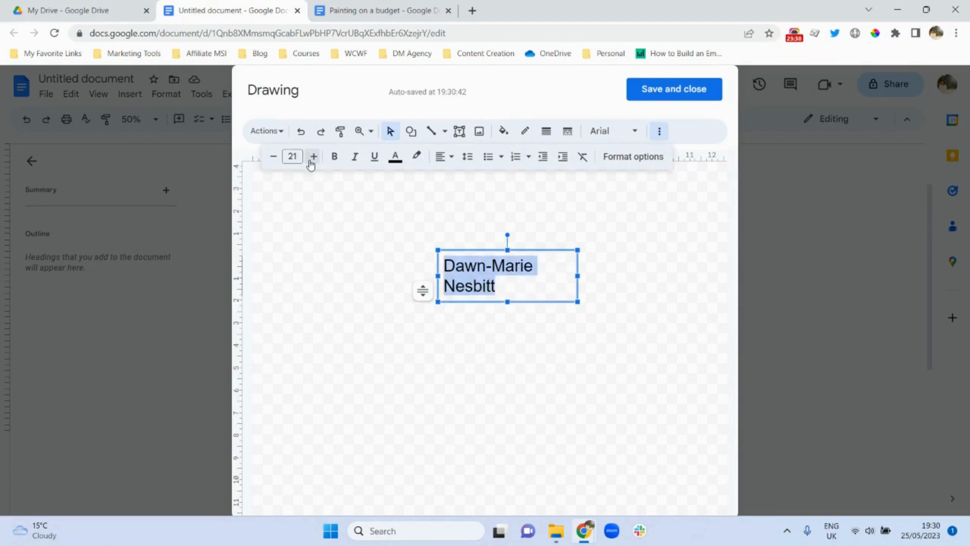
click(310, 160)
click(310, 160)
click(311, 161)
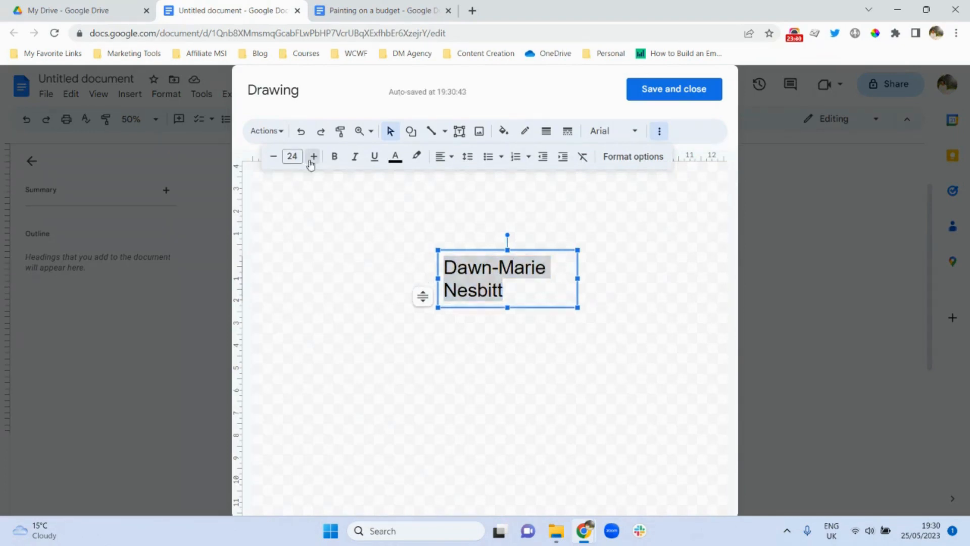
click(310, 161)
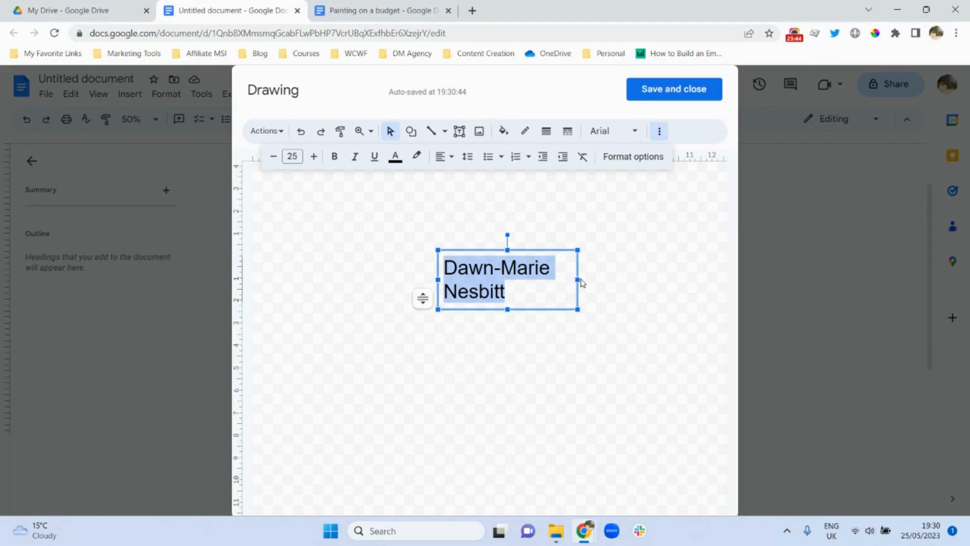
drag(578, 279, 662, 286)
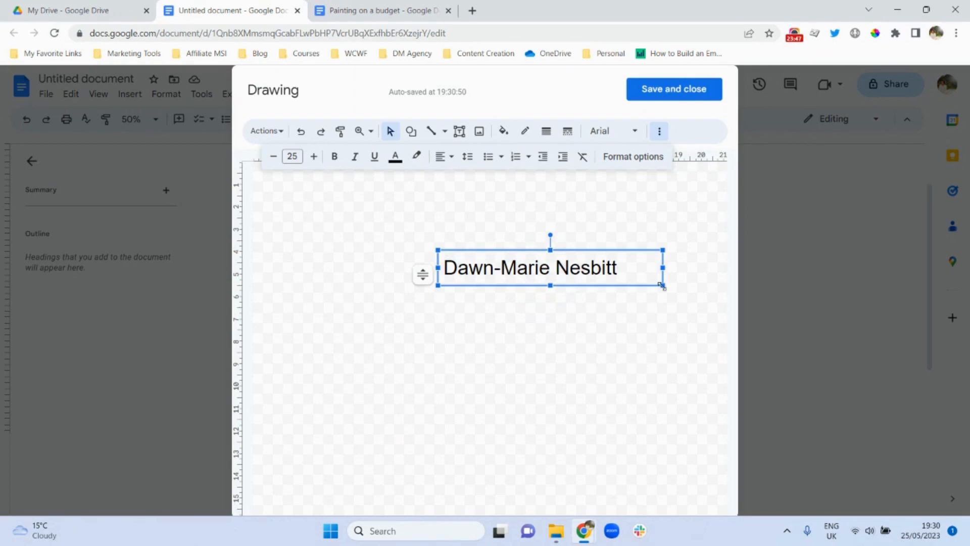
click(664, 90)
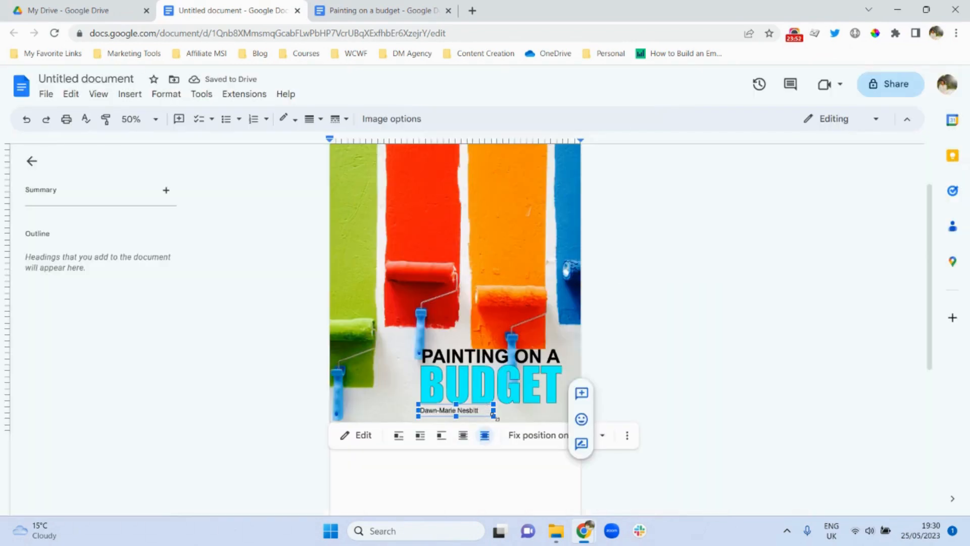
- Enlarge the author's name drawing beneath BUDGET and scroll to review the finished cover
drag(493, 415, 533, 422)
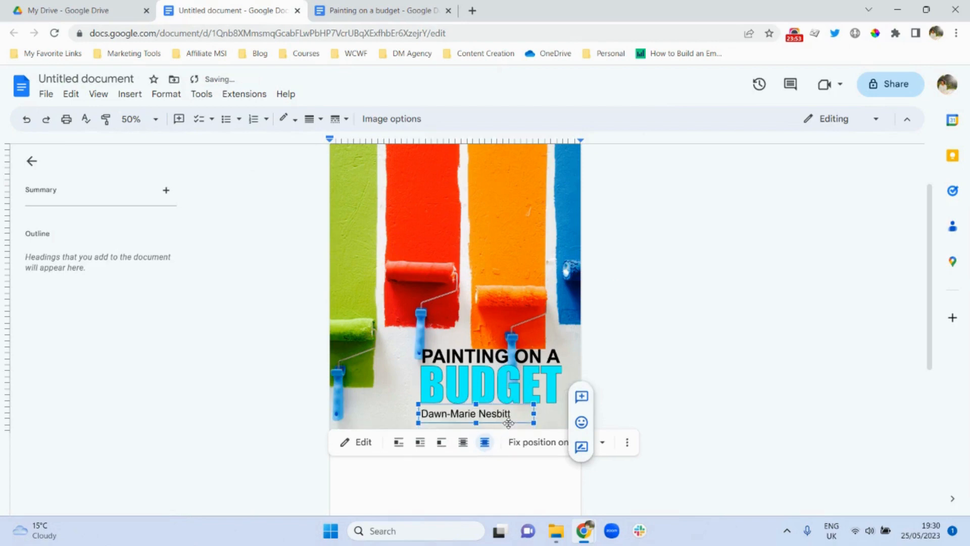
click(646, 382)
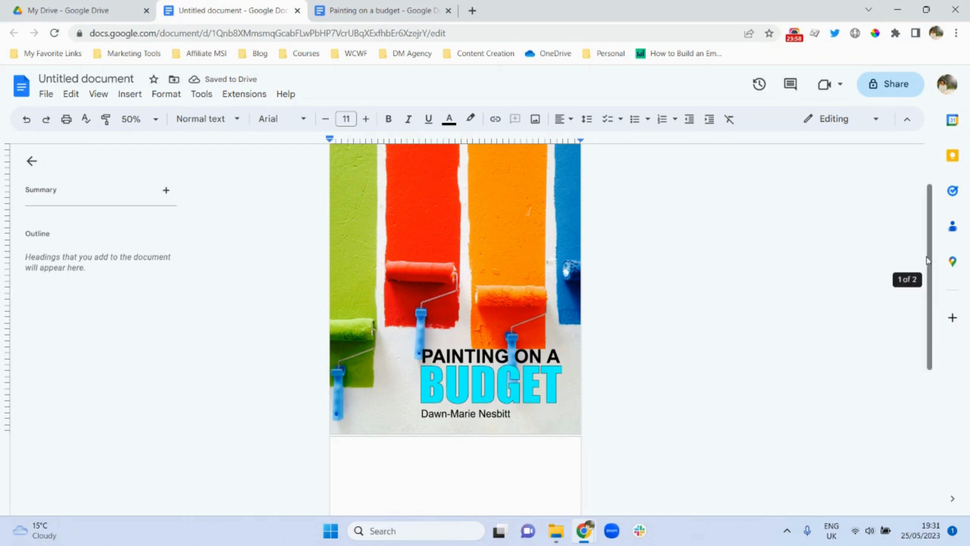
drag(931, 260, 885, 219)
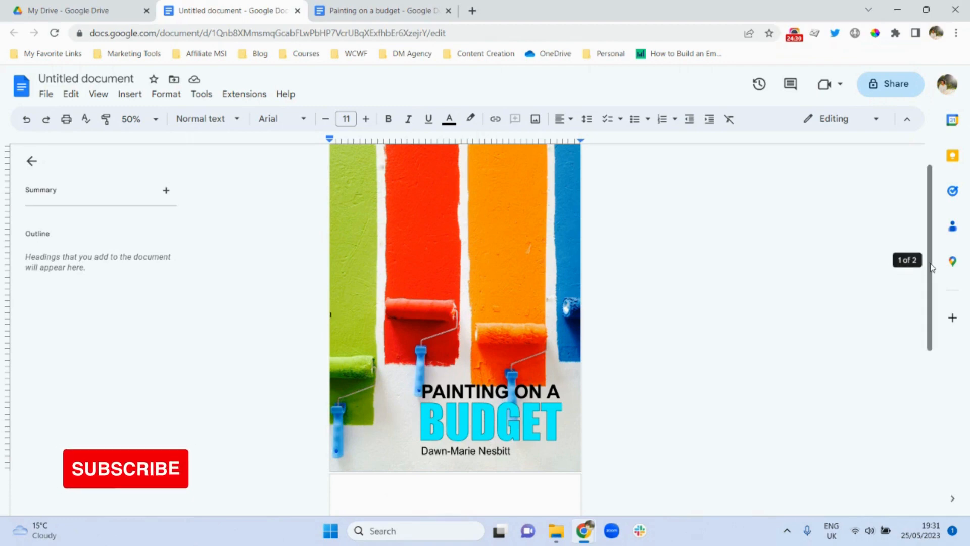
drag(932, 268, 926, 381)
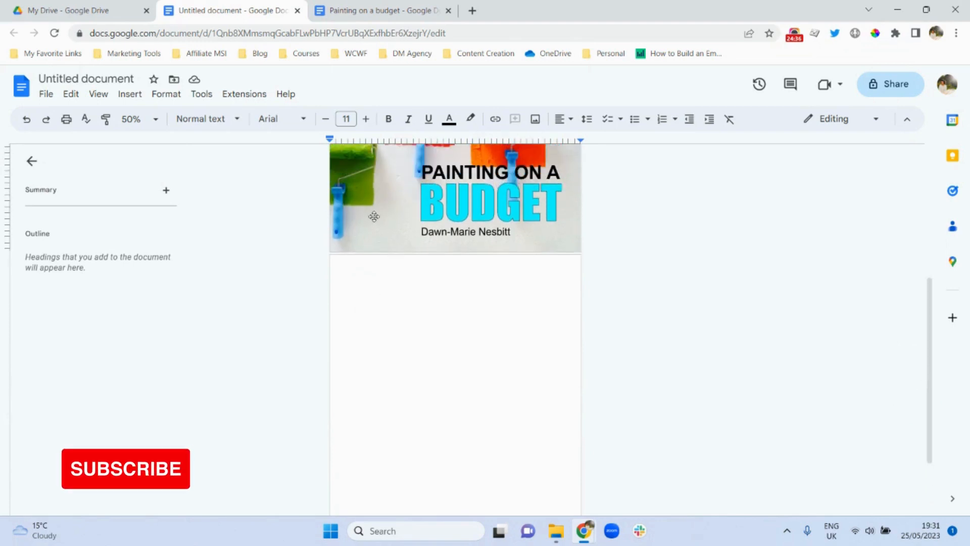